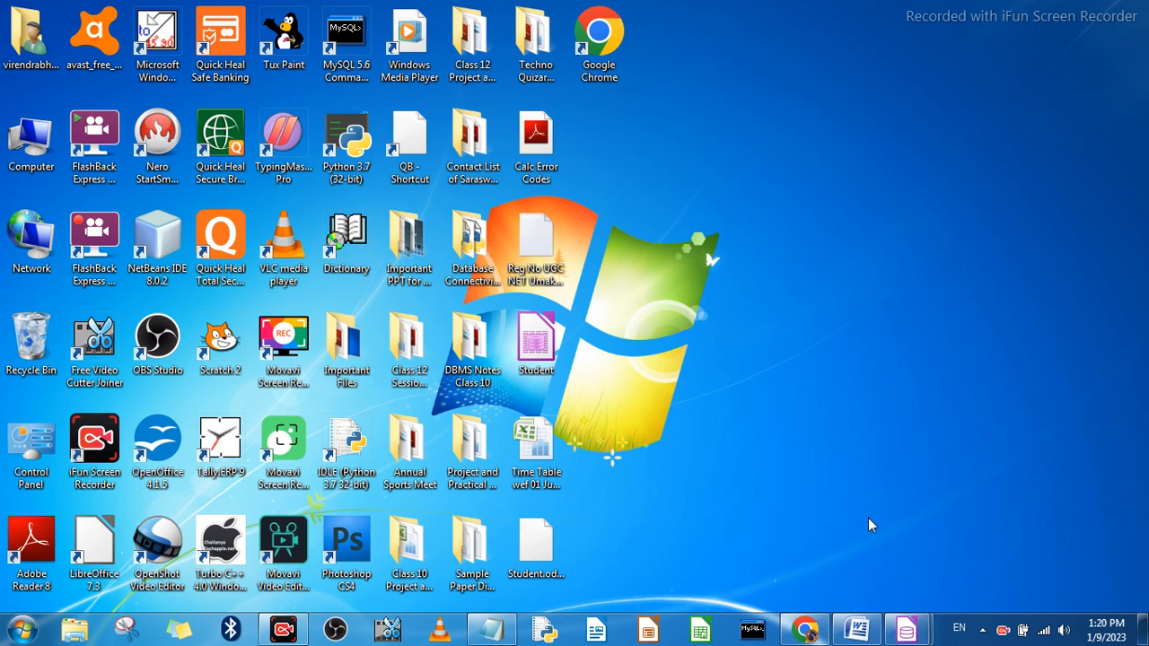
Step: Switch to the Word document on Chapter 13 and review its topic list and its notes on queries and criteria
{"action": "left_click", "coordinate": [858, 629]}
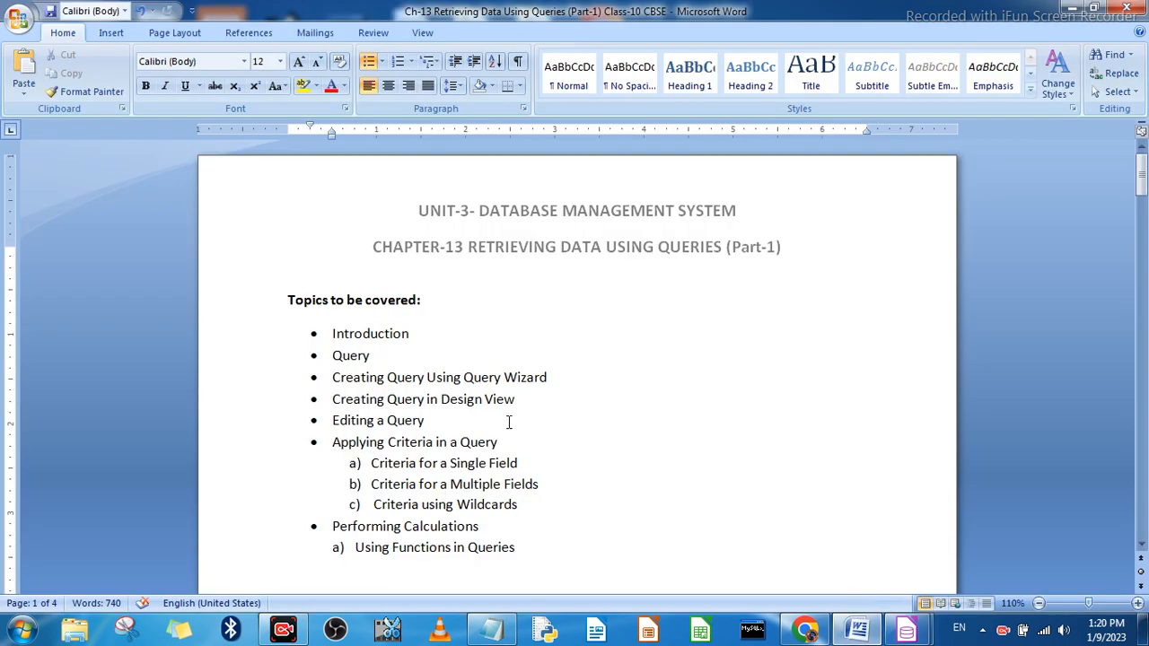
{"action": "scroll", "coordinate": [512, 482], "scroll_direction": "down", "scroll_amount": 2}
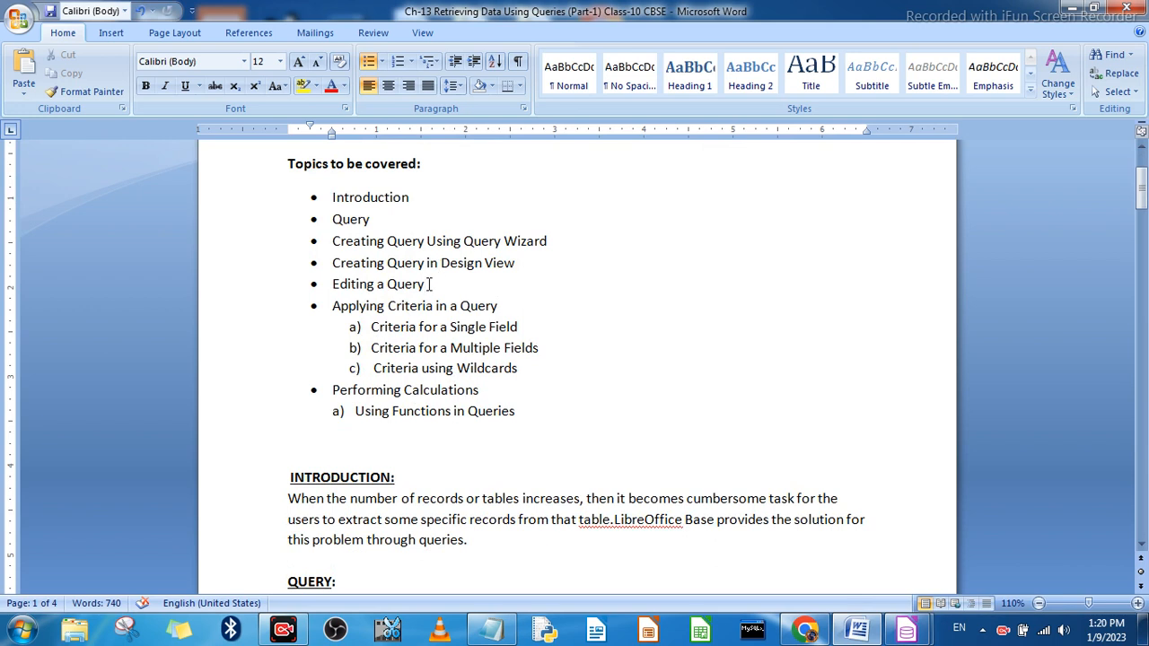
{"action": "left_click_drag", "start_coordinate": [429, 283], "coordinate": [325, 199]}
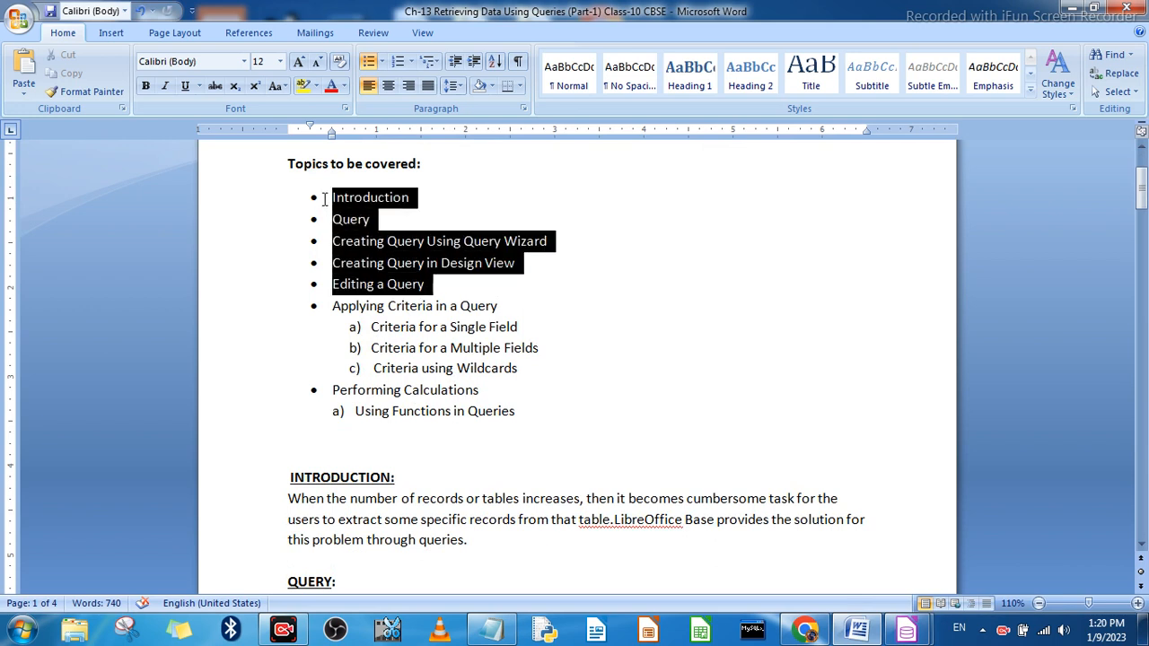
{"action": "left_click", "coordinate": [386, 241]}
{"action": "left_click_drag", "start_coordinate": [334, 305], "coordinate": [519, 414]}
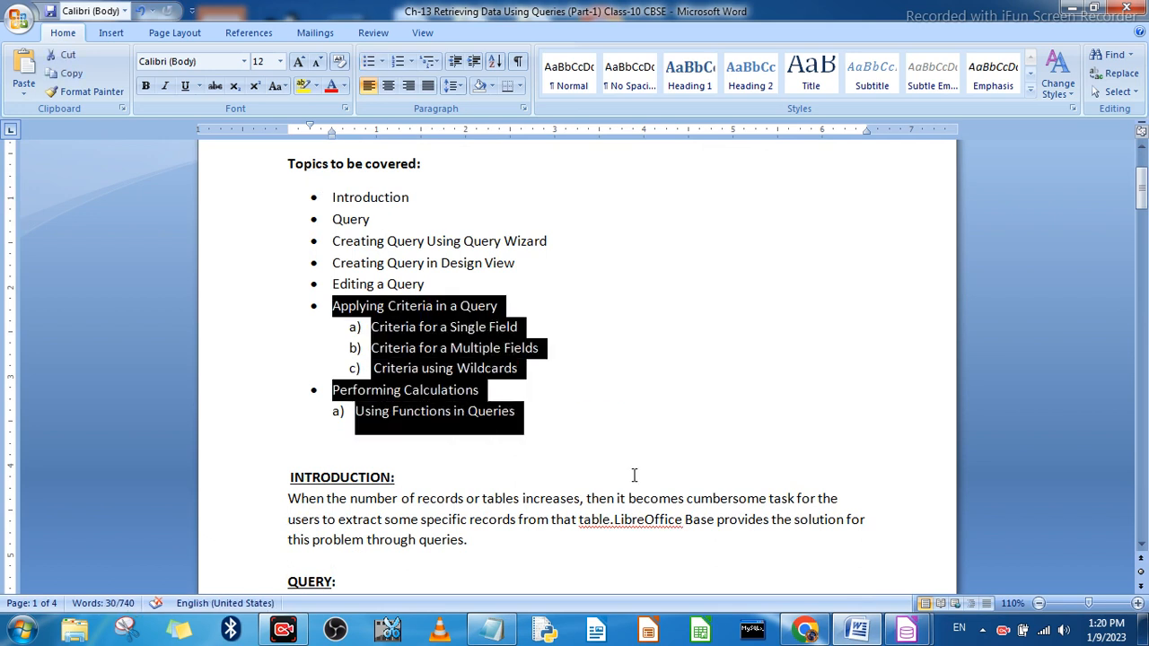
{"action": "left_click", "coordinate": [626, 426]}
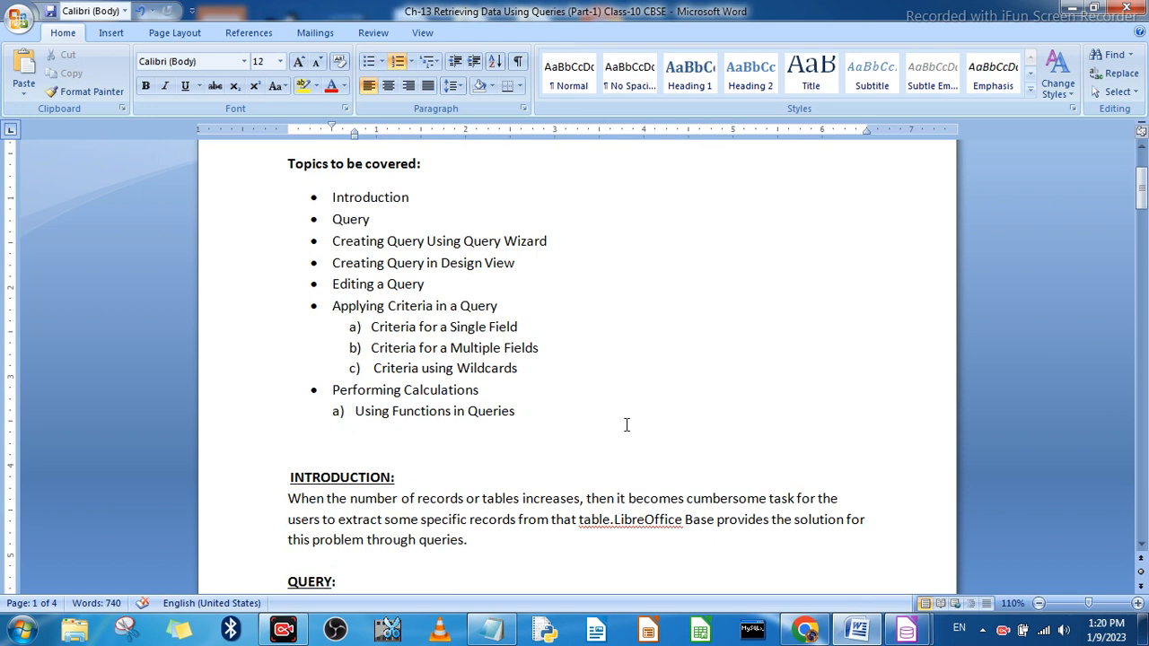
{"action": "scroll", "coordinate": [620, 429], "scroll_direction": "down", "scroll_amount": 6}
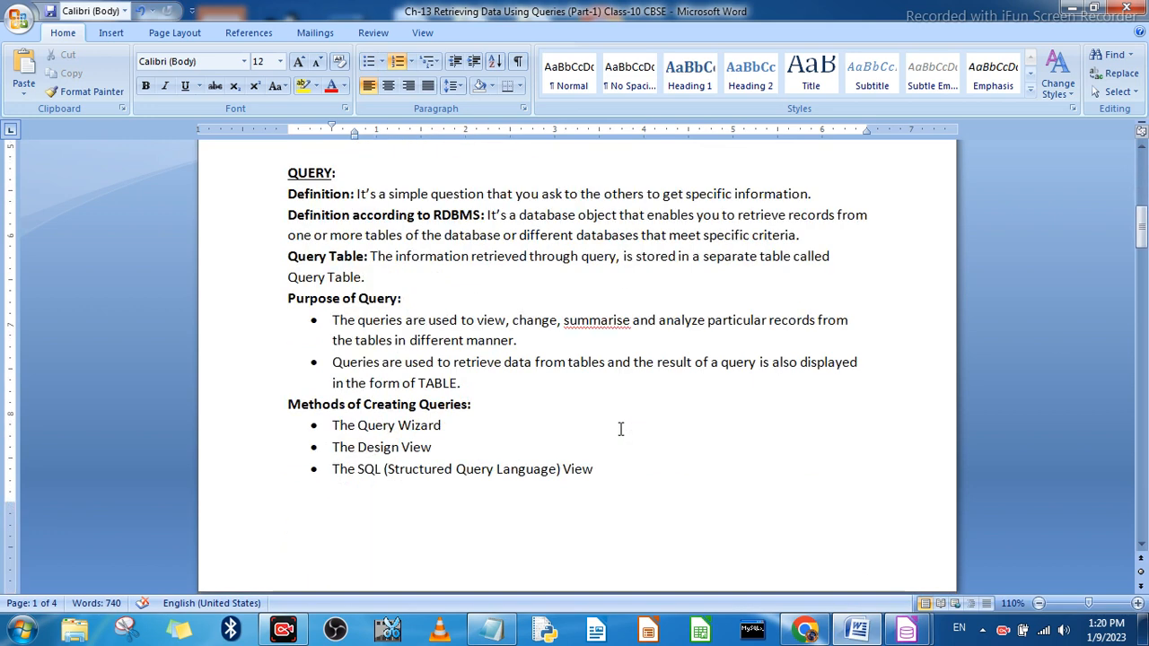
{"action": "scroll", "coordinate": [621, 429], "scroll_direction": "down", "scroll_amount": 15}
{"action": "scroll", "coordinate": [585, 428], "scroll_direction": "up", "scroll_amount": 3}
{"action": "scroll", "coordinate": [584, 424], "scroll_direction": "down", "scroll_amount": 3}
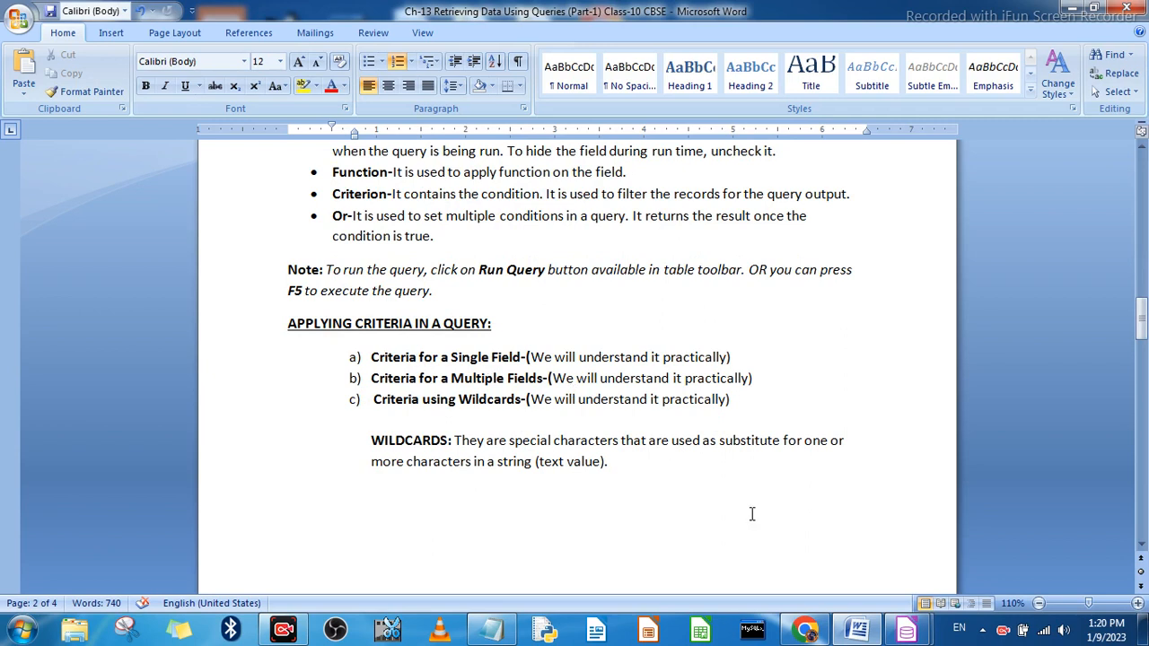
{"action": "left_click", "coordinate": [1074, 11]}
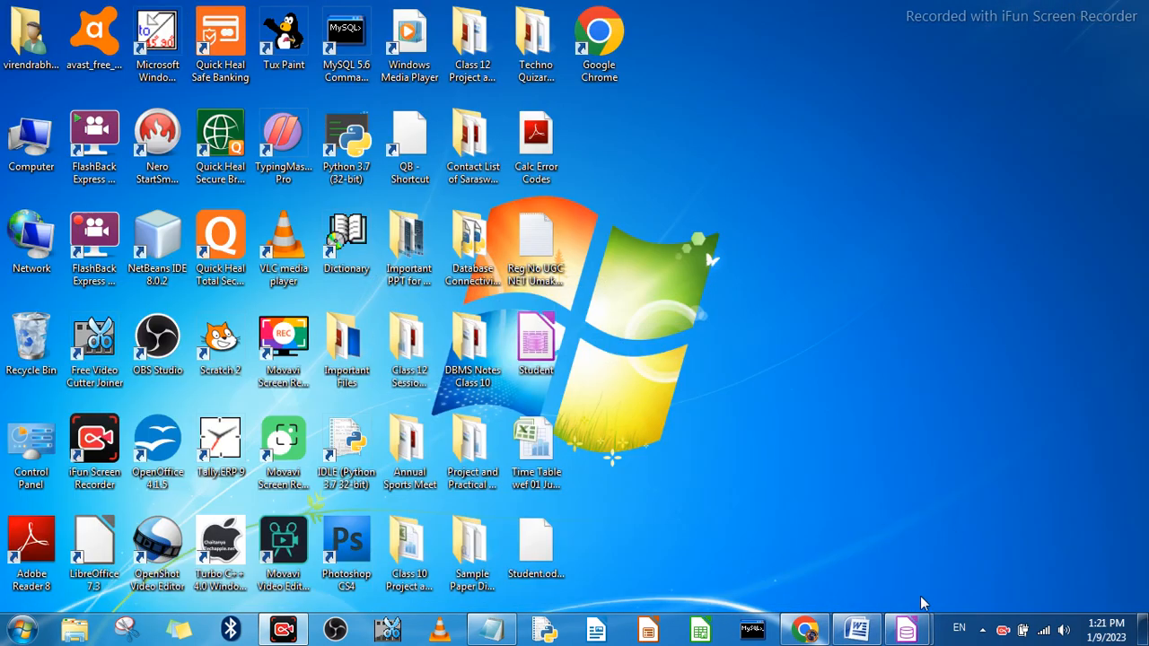
Step: Switch to the open Students_Details1 query design in LibreOffice Base and close it without saving its changes
{"action": "mouse_move", "coordinate": [908, 634]}
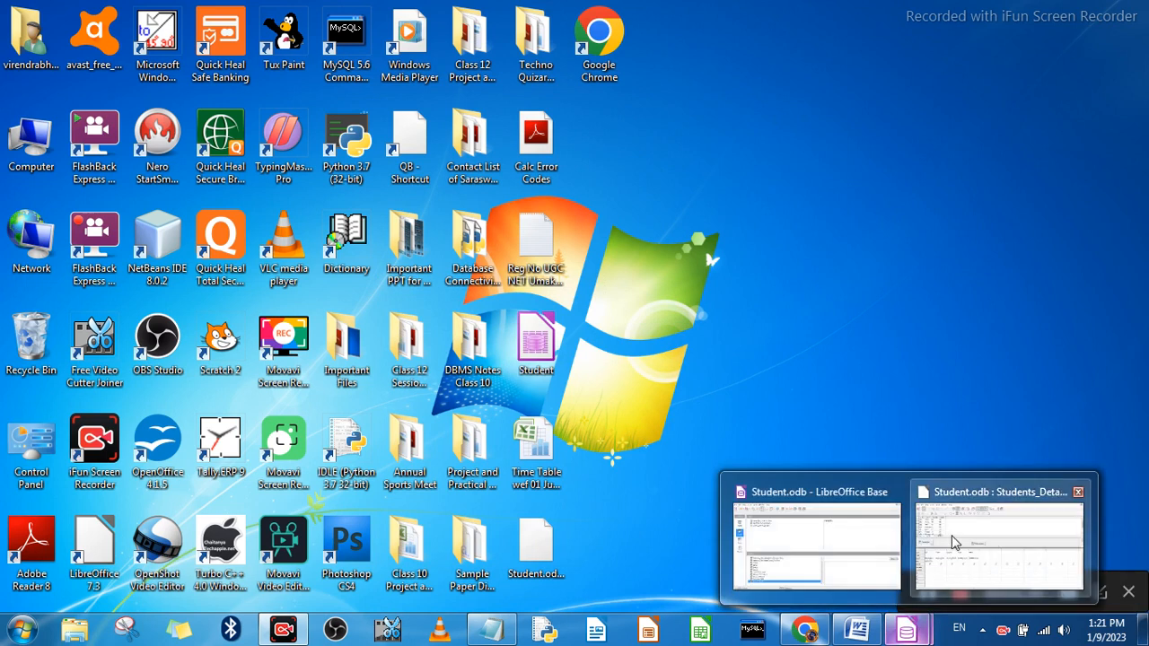
{"action": "left_click", "coordinate": [951, 530]}
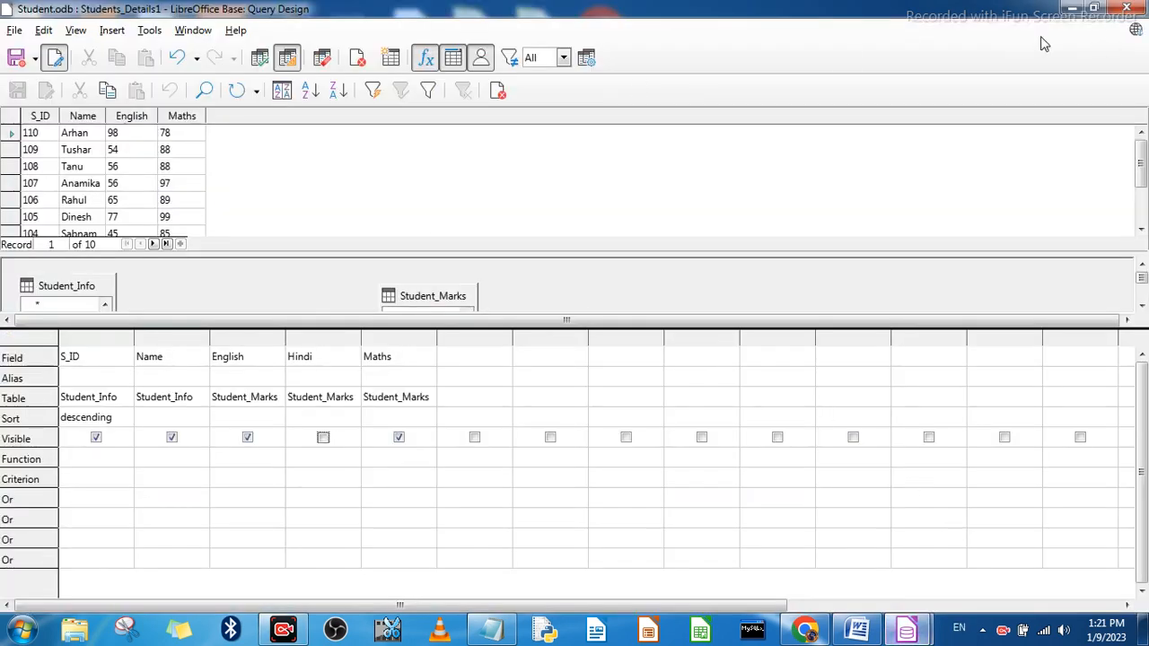
{"action": "left_click", "coordinate": [1135, 8]}
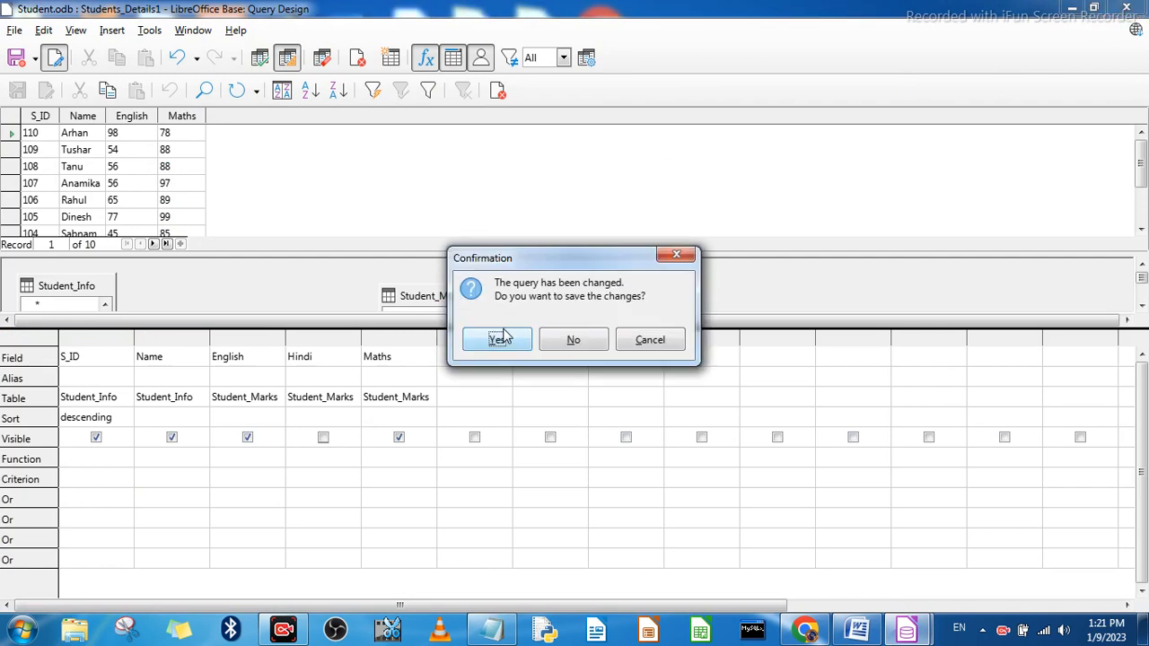
{"action": "left_click", "coordinate": [570, 341]}
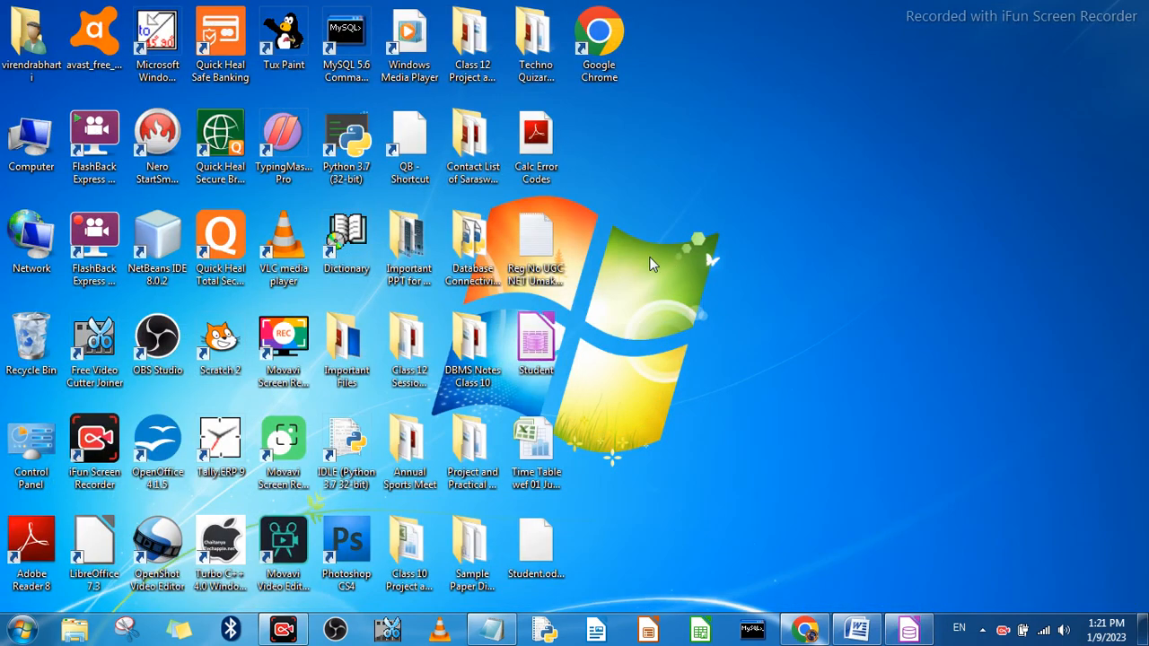
Step: Open the Student database and create a query in Design View containing the Student_Info and Student_Fees tables
{"action": "double_click", "coordinate": [544, 347]}
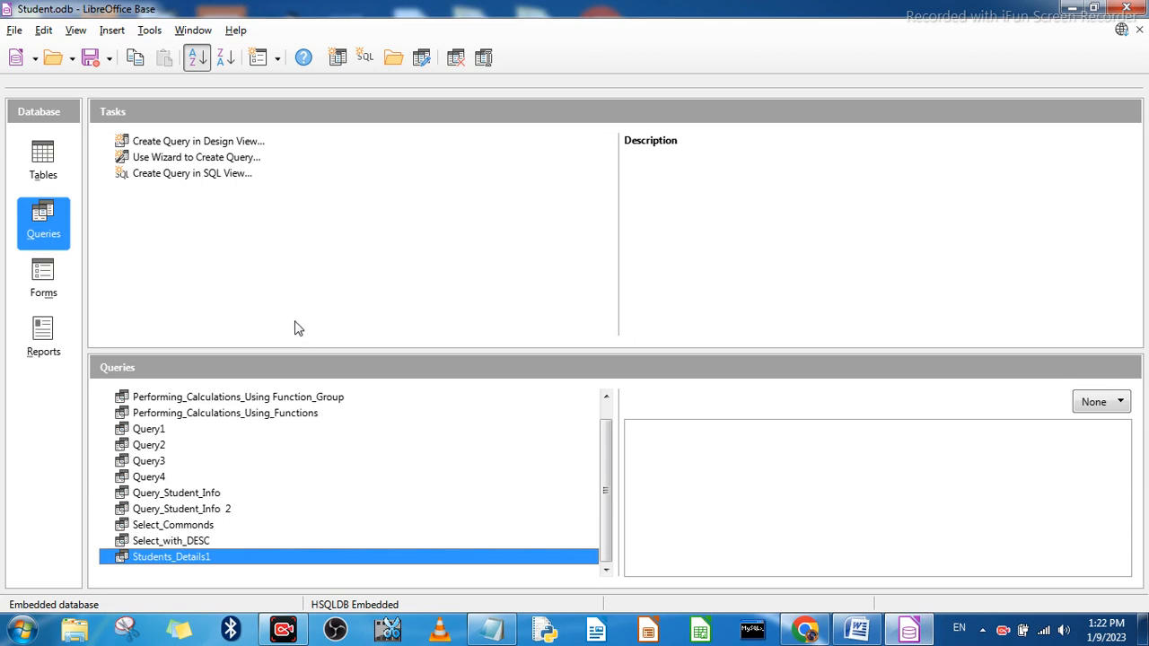
{"action": "left_click", "coordinate": [219, 147]}
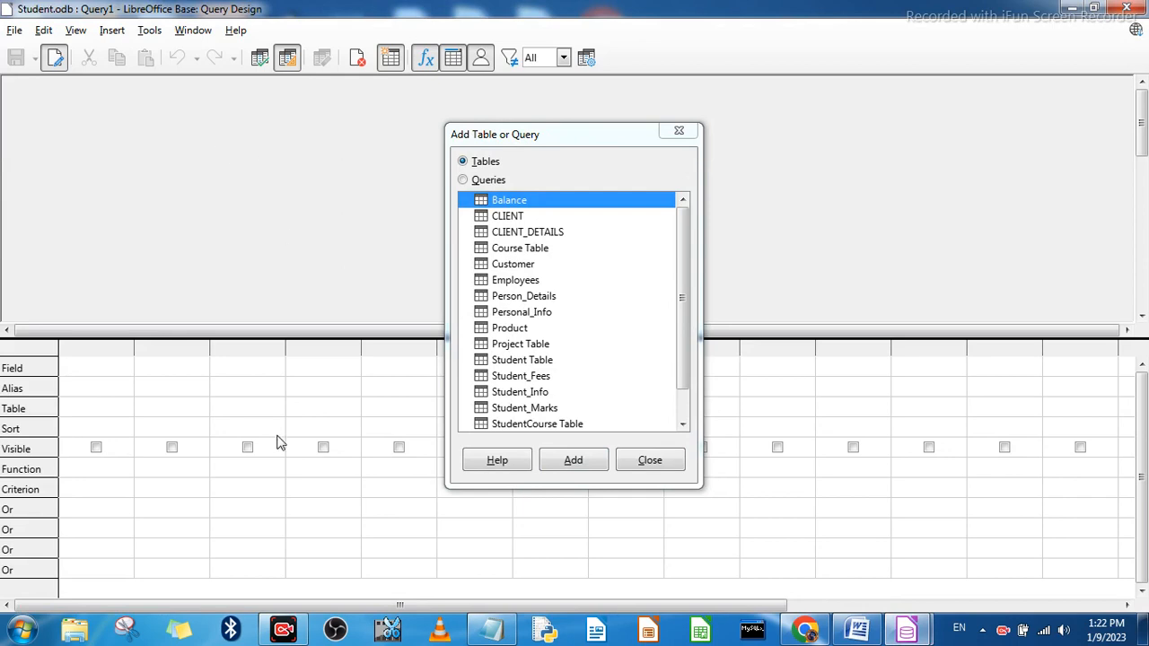
{"action": "left_click", "coordinate": [685, 314]}
{"action": "left_click_drag", "start_coordinate": [684, 315], "coordinate": [684, 337]}
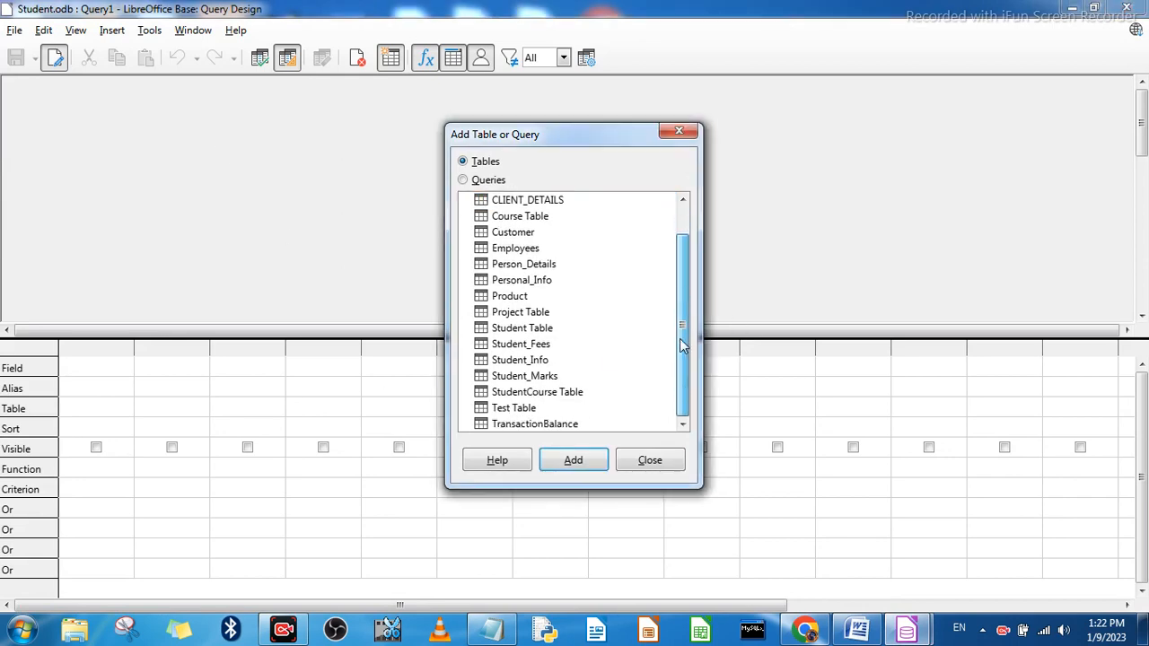
{"action": "left_click", "coordinate": [542, 361]}
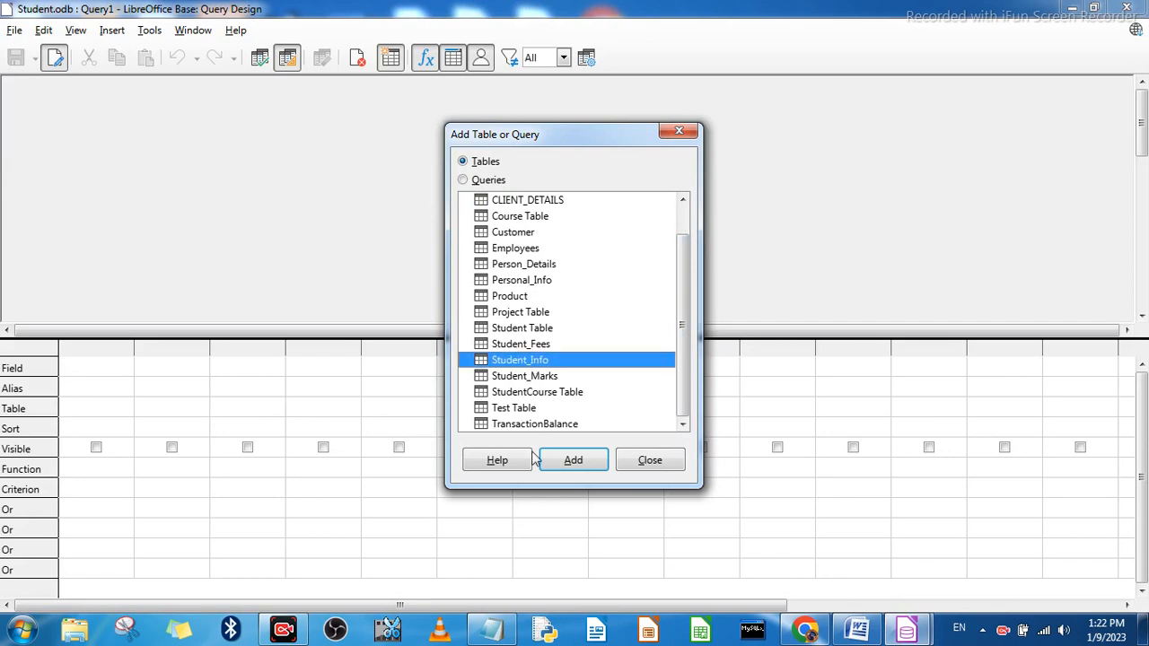
{"action": "left_click", "coordinate": [565, 461]}
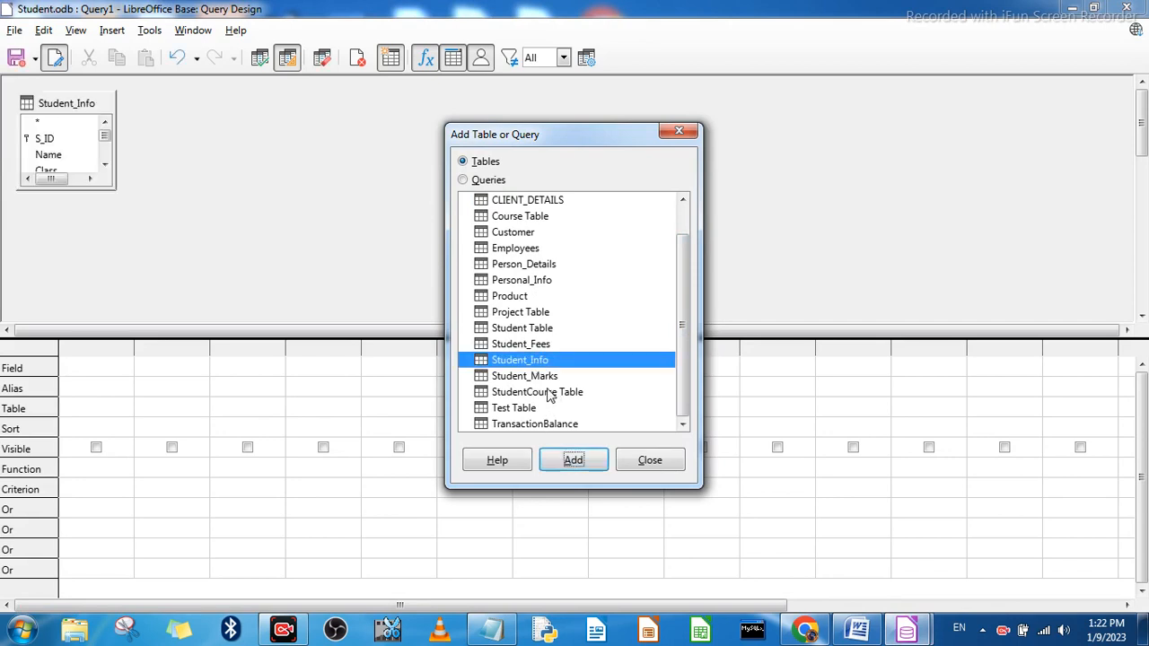
{"action": "left_click", "coordinate": [540, 346]}
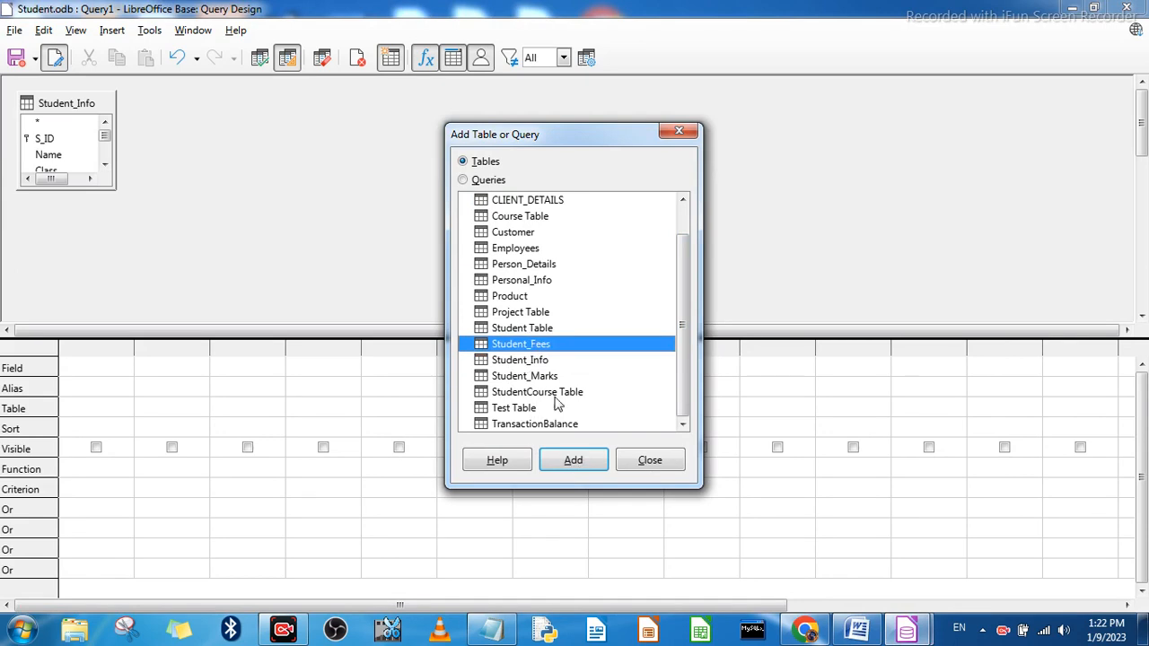
{"action": "left_click", "coordinate": [575, 462]}
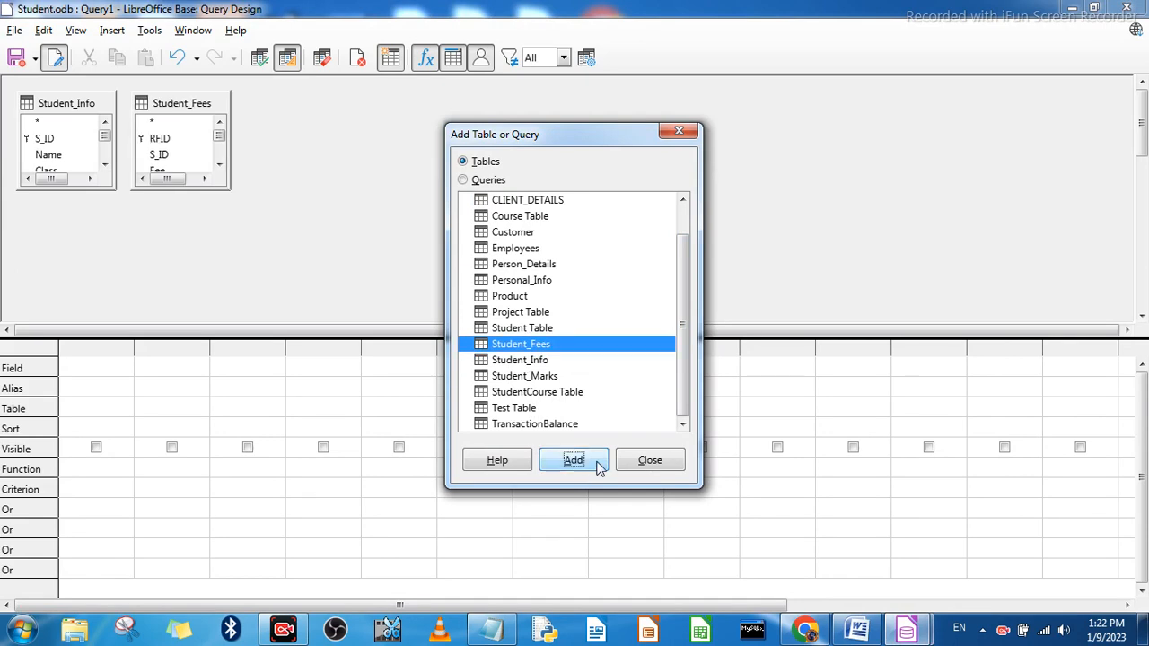
{"action": "left_click", "coordinate": [642, 465]}
Step: Space the Student_Info and Student_Fees tables apart and join them on their S_ID fields
{"action": "left_click_drag", "start_coordinate": [163, 110], "coordinate": [418, 106]}
{"action": "left_click_drag", "start_coordinate": [77, 102], "coordinate": [172, 117]}
{"action": "left_click_drag", "start_coordinate": [248, 111], "coordinate": [248, 111]}
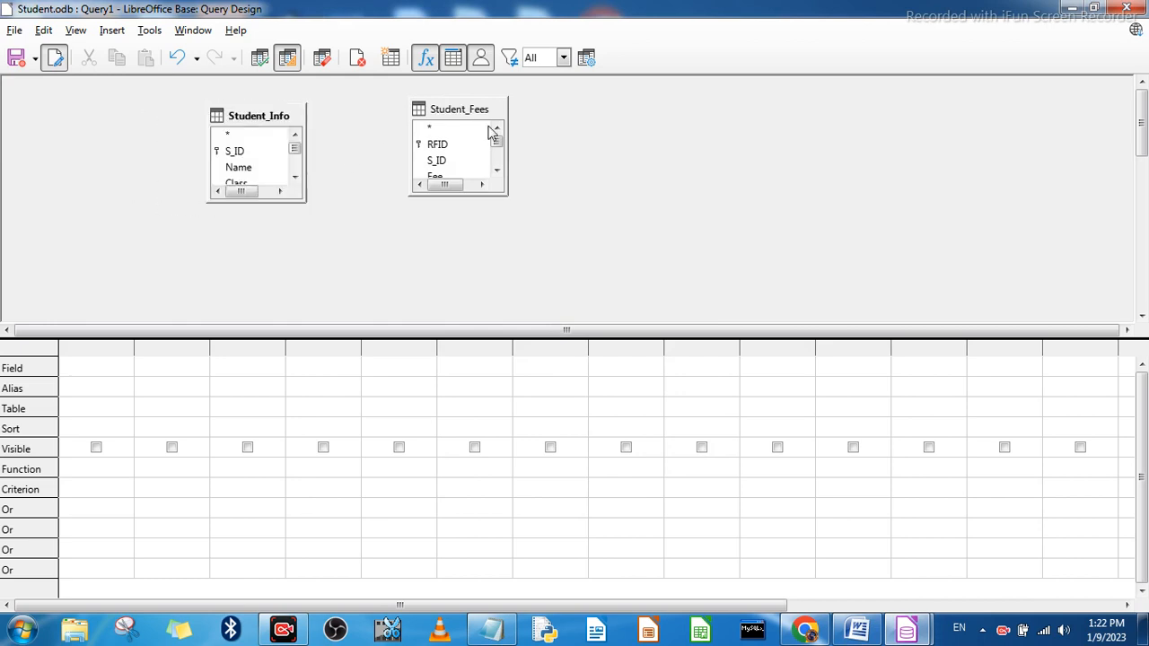
{"action": "left_click_drag", "start_coordinate": [467, 110], "coordinate": [616, 126]}
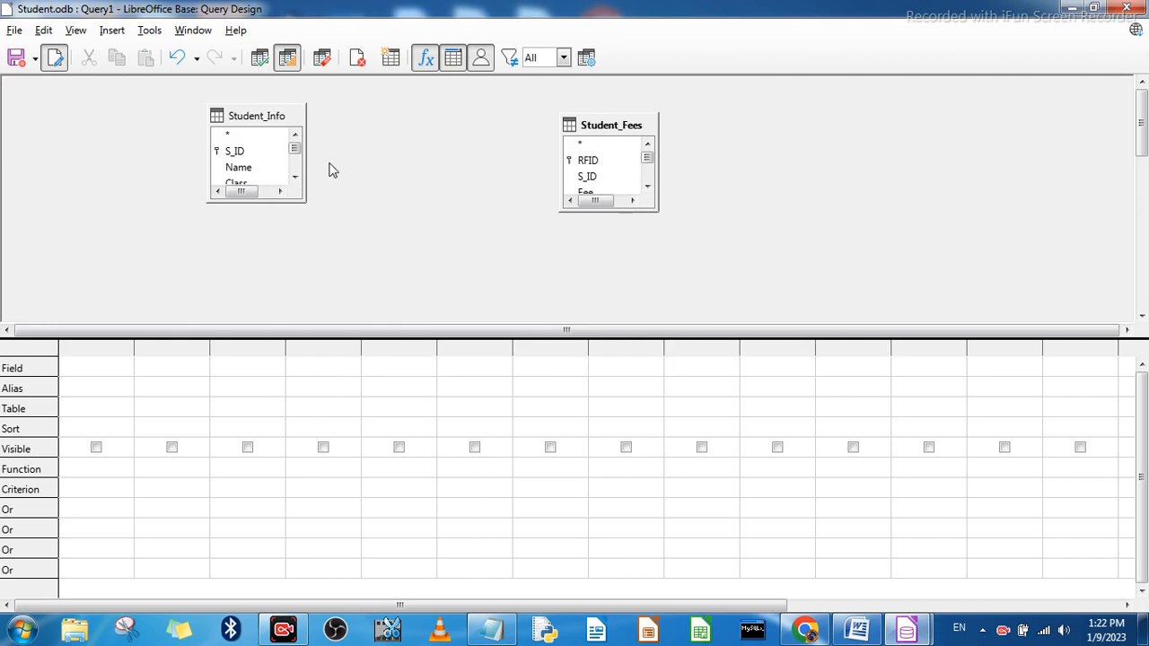
{"action": "left_click_drag", "start_coordinate": [243, 156], "coordinate": [580, 183]}
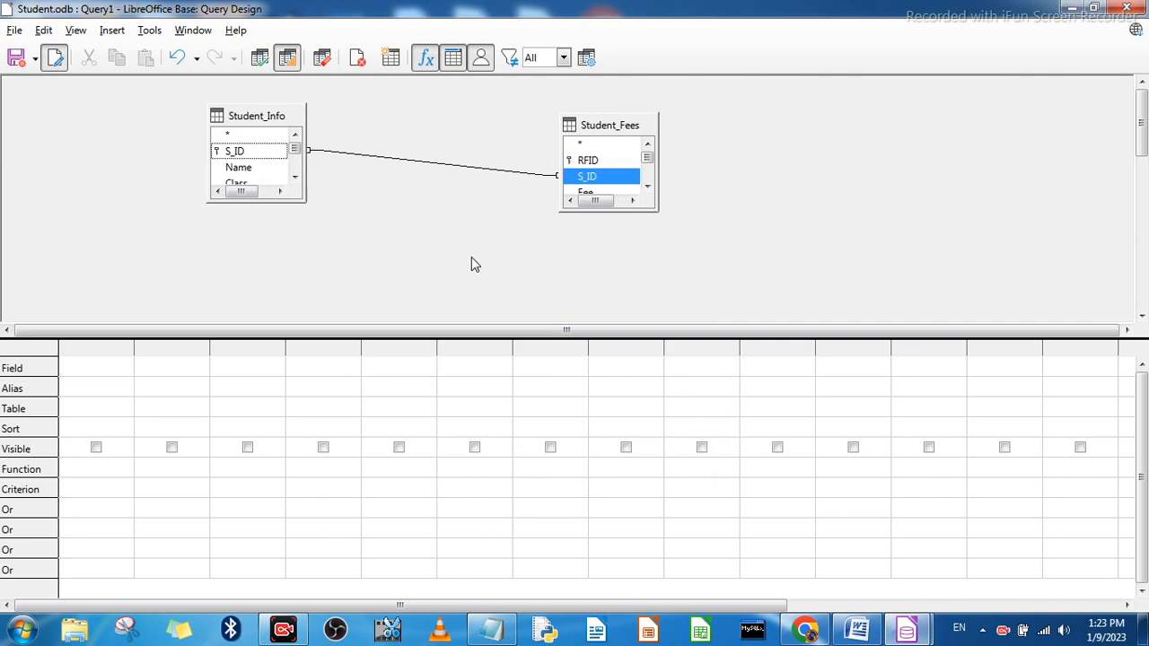
Step: Add the S_ID and Name fields of Student_Info as the first two query columns
{"action": "left_click", "coordinate": [111, 368]}
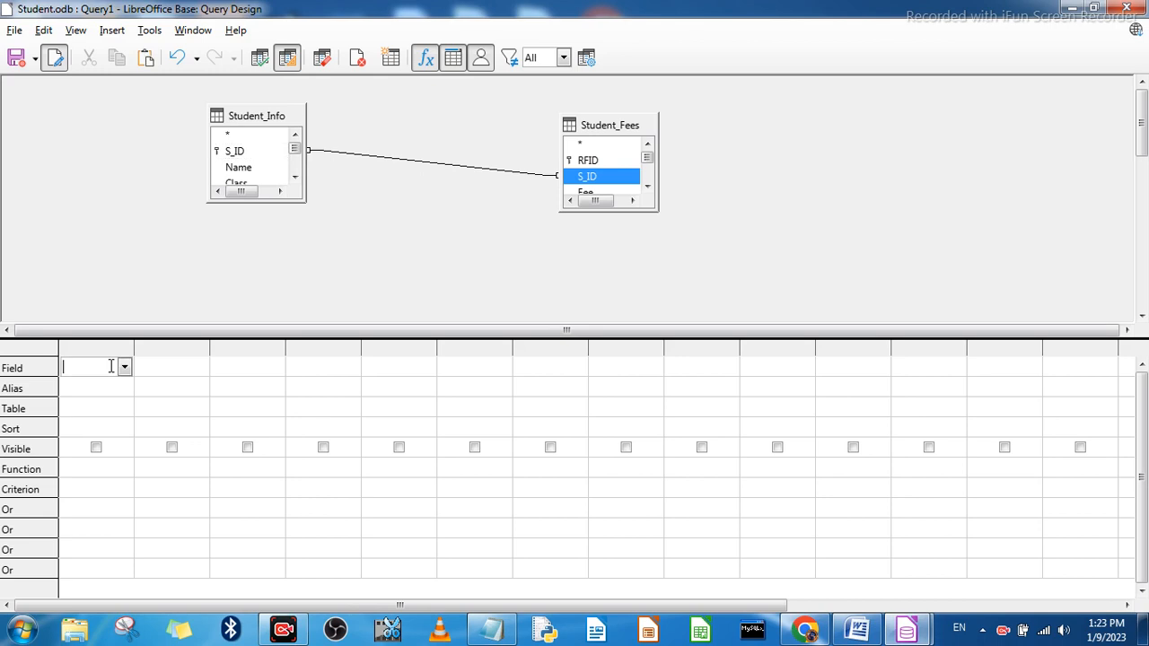
{"action": "left_click", "coordinate": [125, 368]}
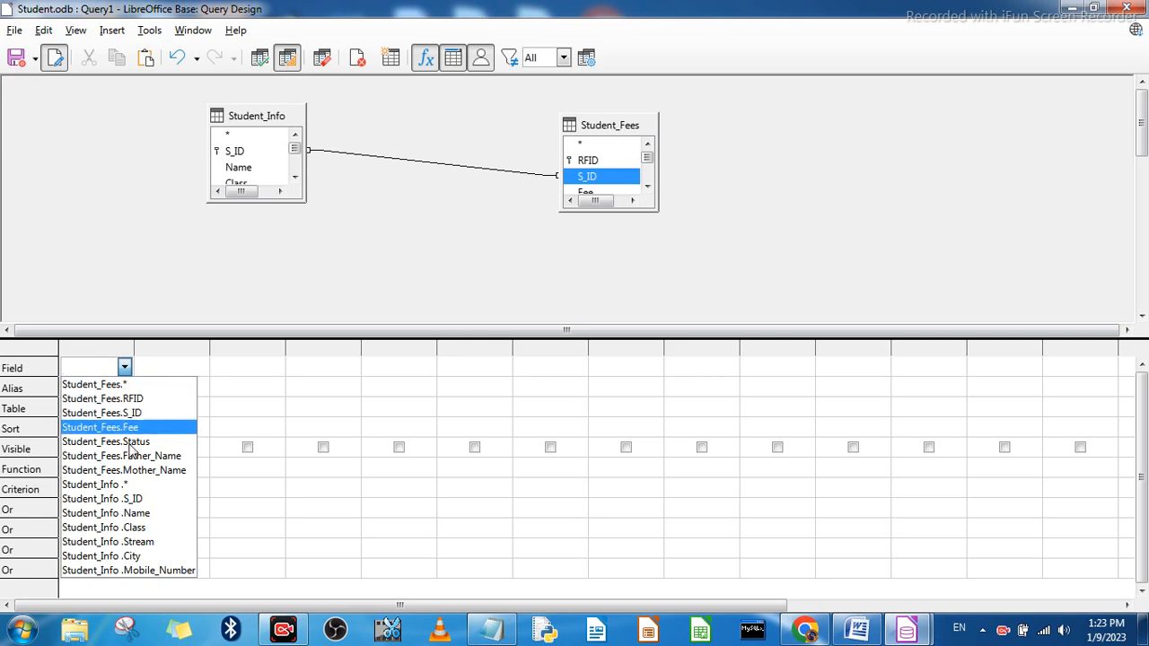
{"action": "left_click", "coordinate": [131, 499]}
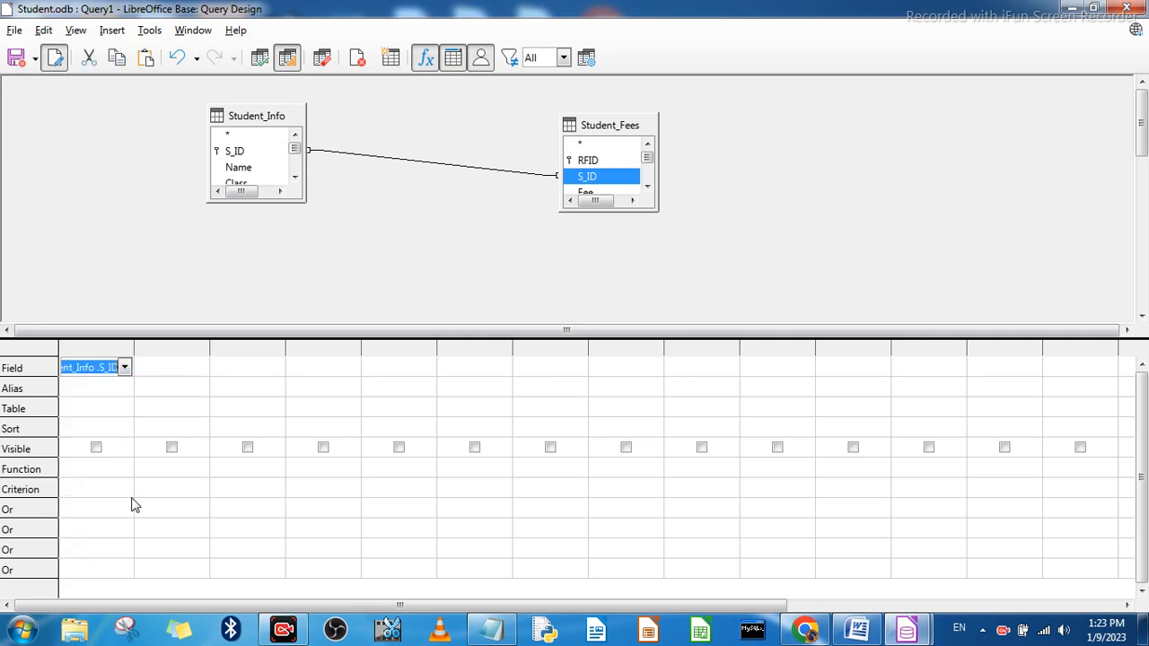
{"action": "left_click", "coordinate": [179, 368]}
{"action": "left_click", "coordinate": [200, 367]}
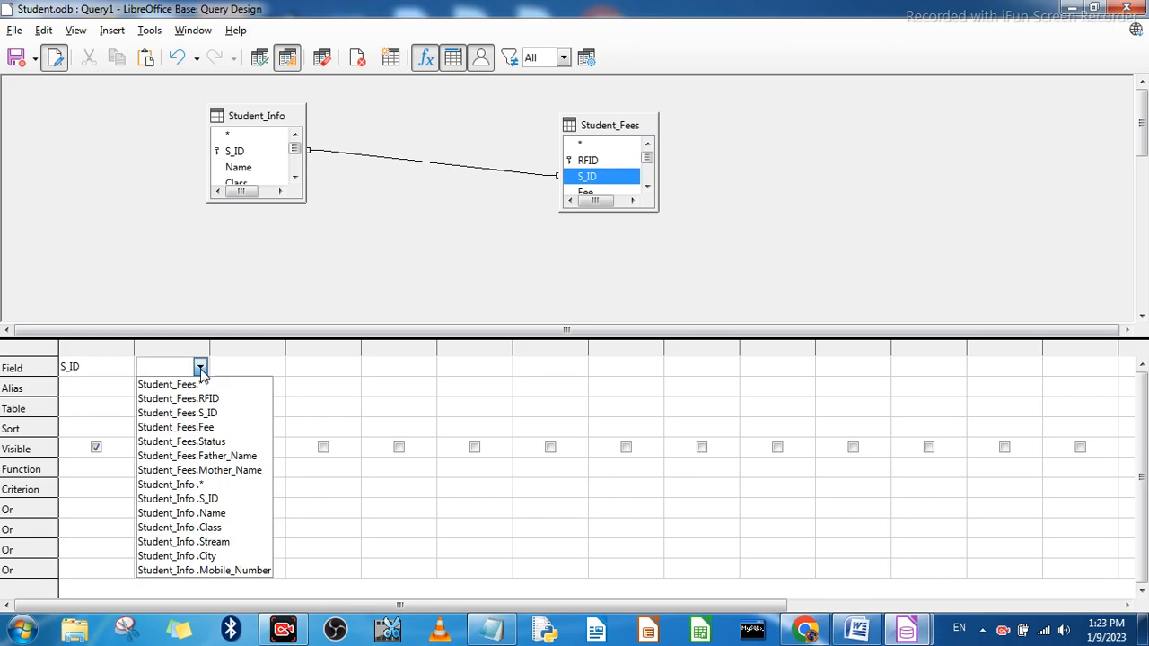
{"action": "left_click", "coordinate": [198, 514]}
Step: Choose the Student_Info Class field for the third query column and reopen its field choices
{"action": "left_click", "coordinate": [254, 368]}
{"action": "left_click", "coordinate": [276, 368]}
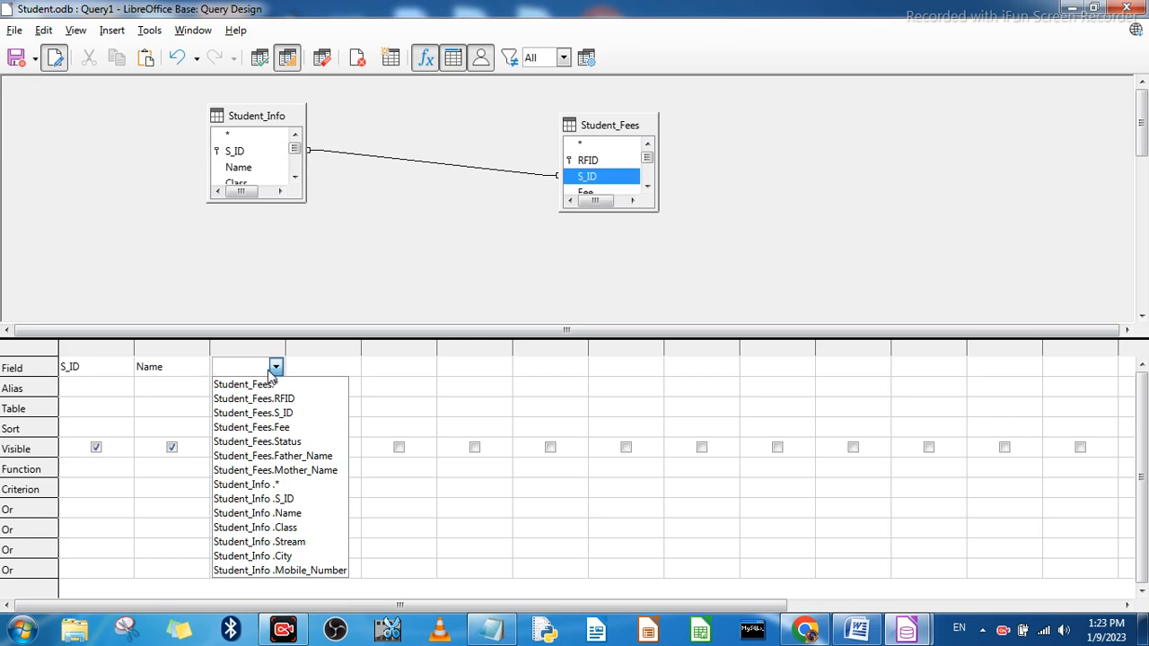
{"action": "left_click", "coordinate": [283, 528]}
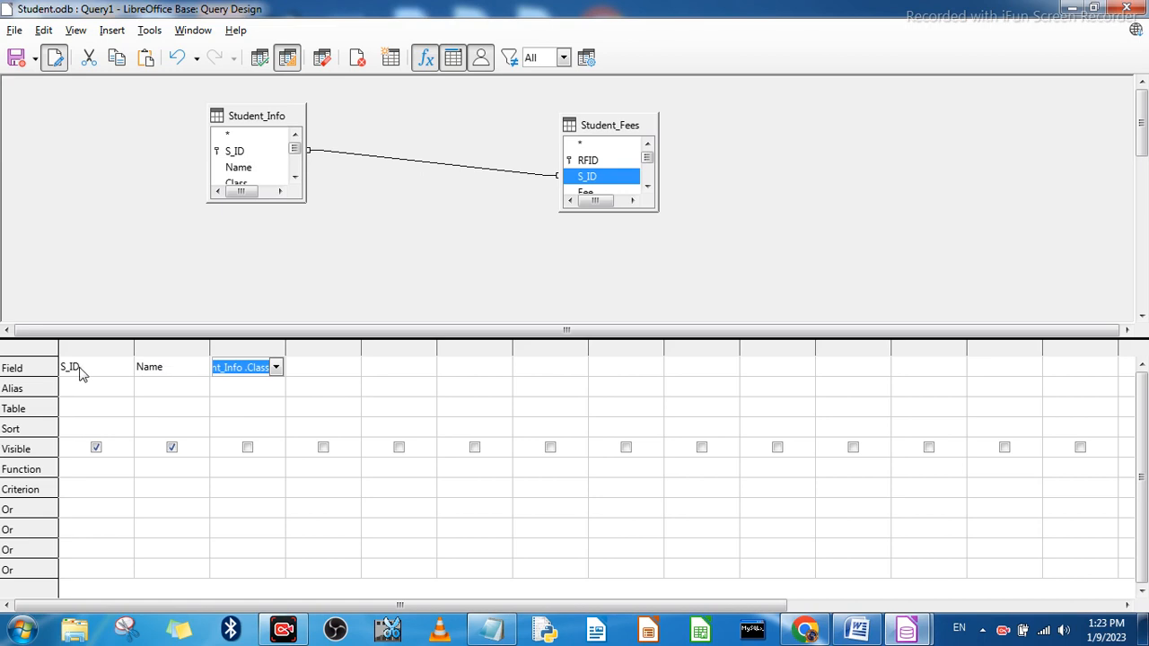
{"action": "left_click", "coordinate": [276, 367]}
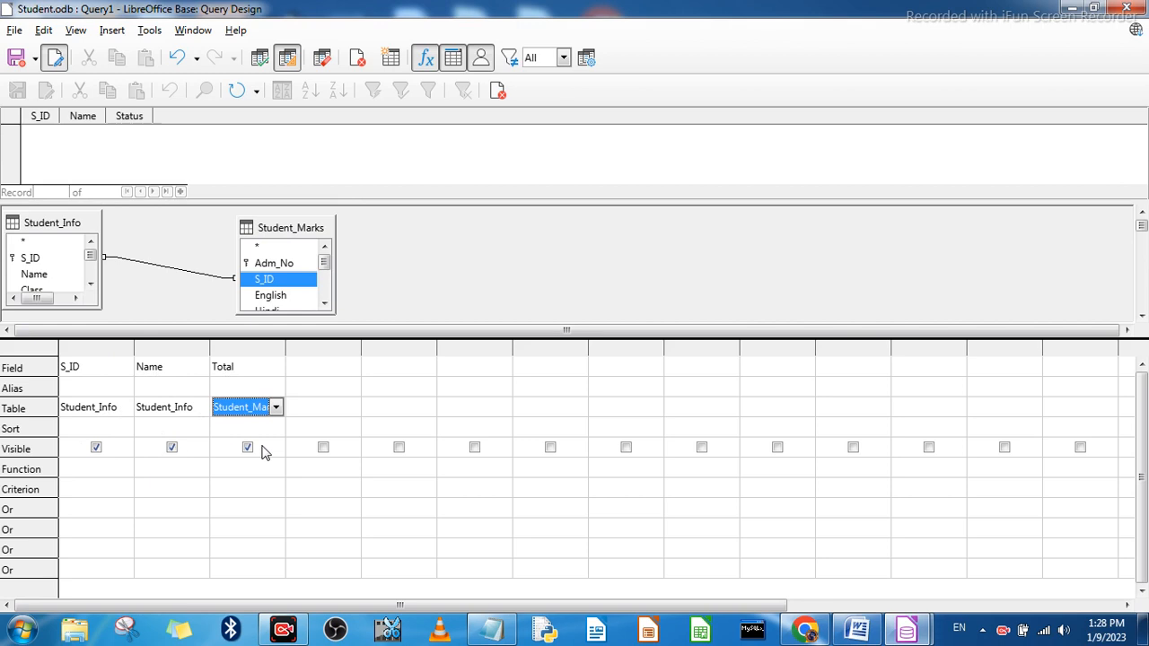
Step: Set the criterion of the Total column to > 300 and run the query
{"action": "left_click", "coordinate": [226, 490]}
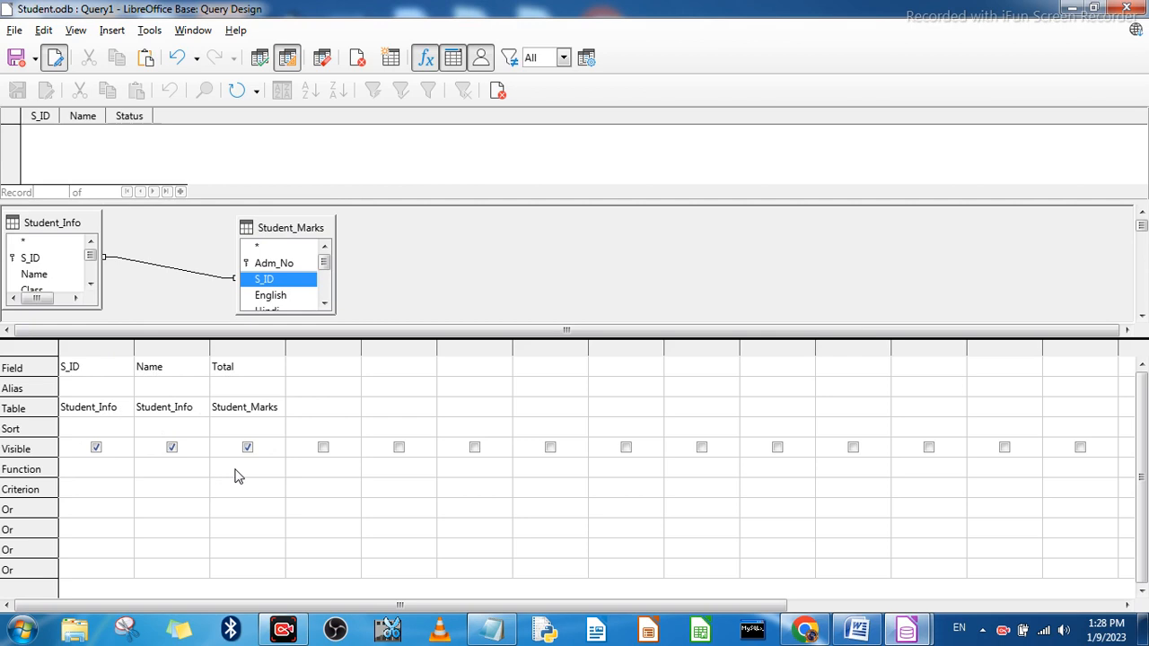
{"action": "type", "text": ">300"}
{"action": "key", "text": "Tab"}
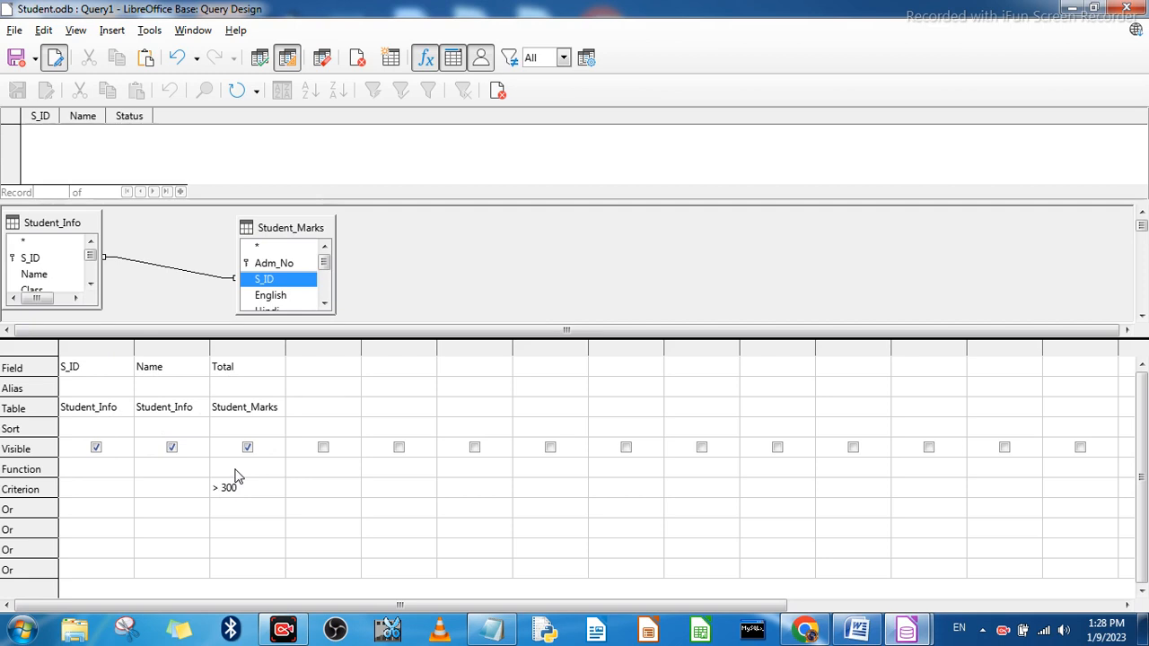
{"action": "left_click", "coordinate": [260, 59]}
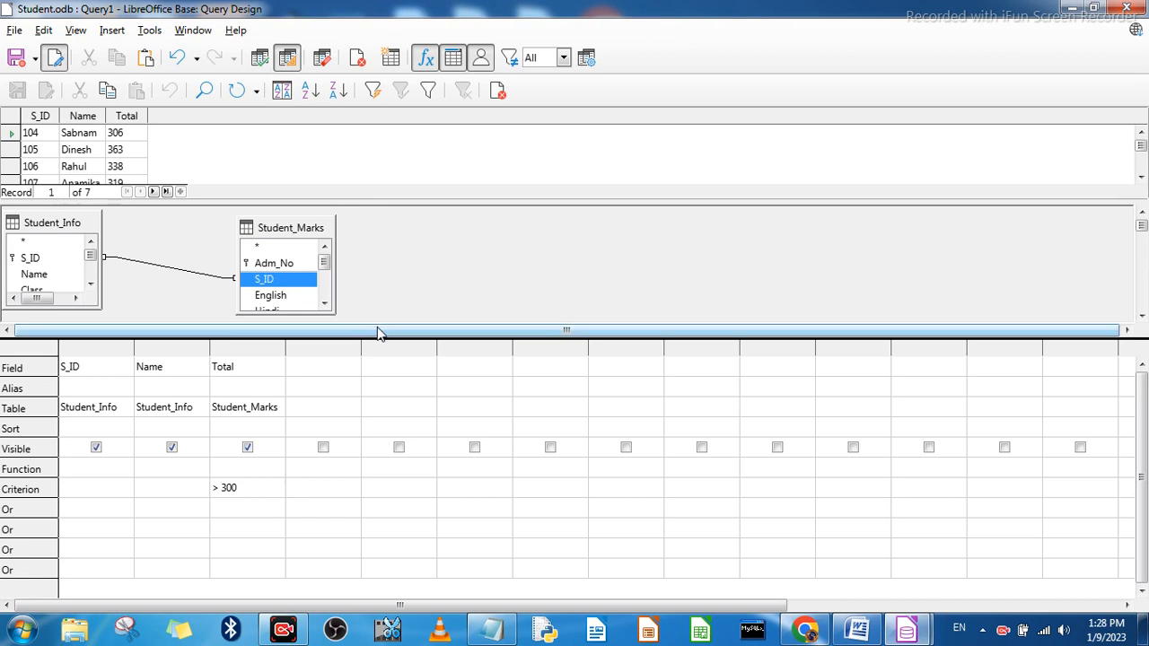
Step: Resize the query design panes to examine the returned student records together with the tables and criterion
{"action": "left_click_drag", "start_coordinate": [386, 204], "coordinate": [386, 253]}
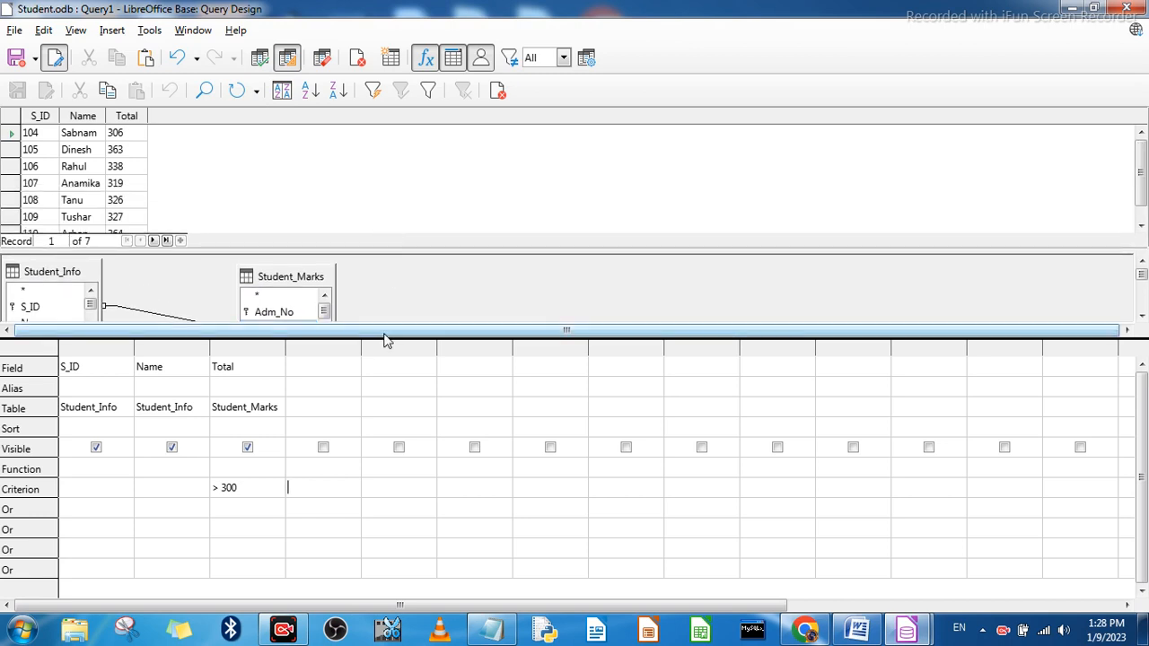
{"action": "left_click_drag", "start_coordinate": [395, 337], "coordinate": [396, 431]}
{"action": "left_click_drag", "start_coordinate": [423, 251], "coordinate": [423, 300]}
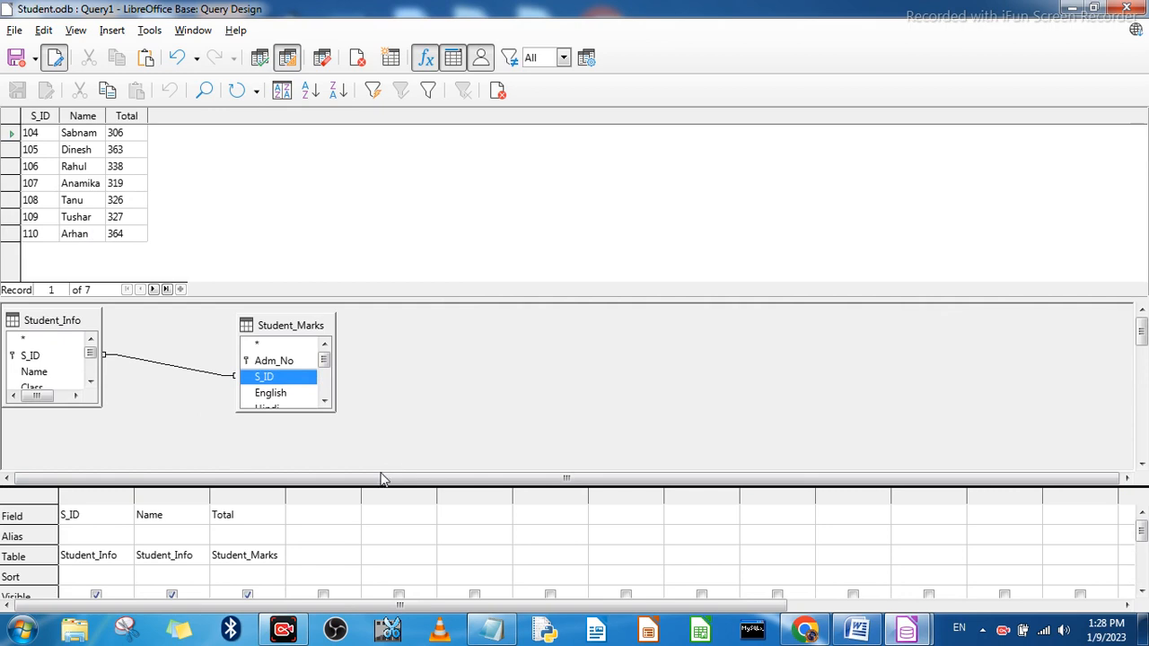
{"action": "left_click_drag", "start_coordinate": [376, 299], "coordinate": [372, 238]}
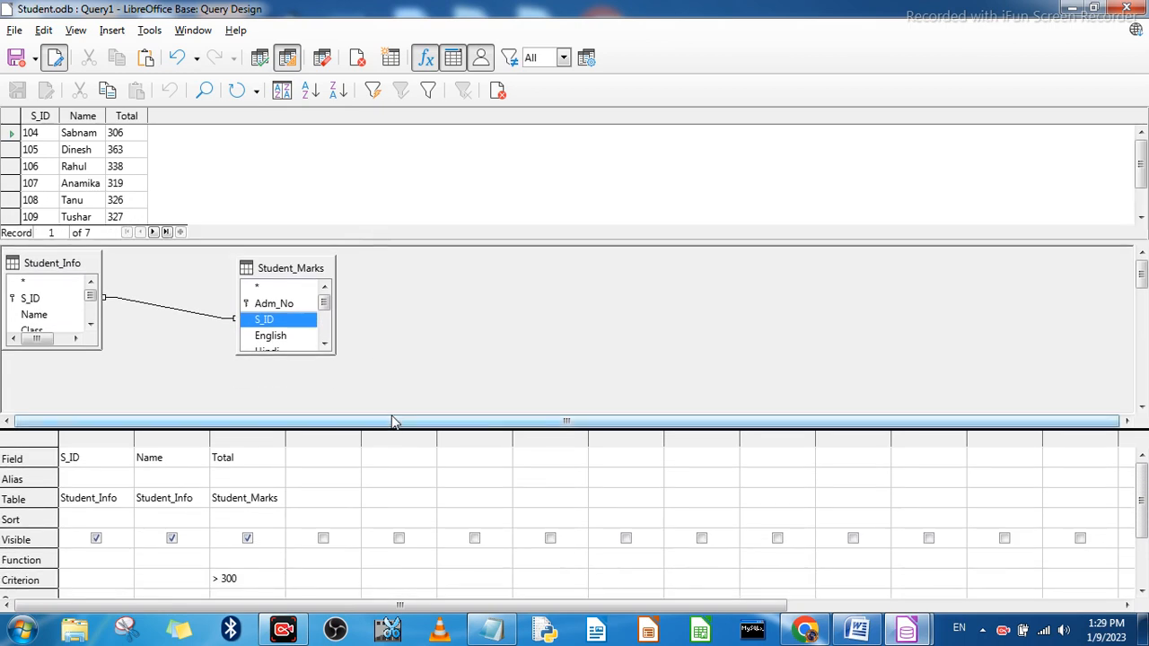
Step: Shrink the table pane to reveal more criterion rows and remove the Student_Marks table from the query
{"action": "left_click_drag", "start_coordinate": [385, 429], "coordinate": [383, 356]}
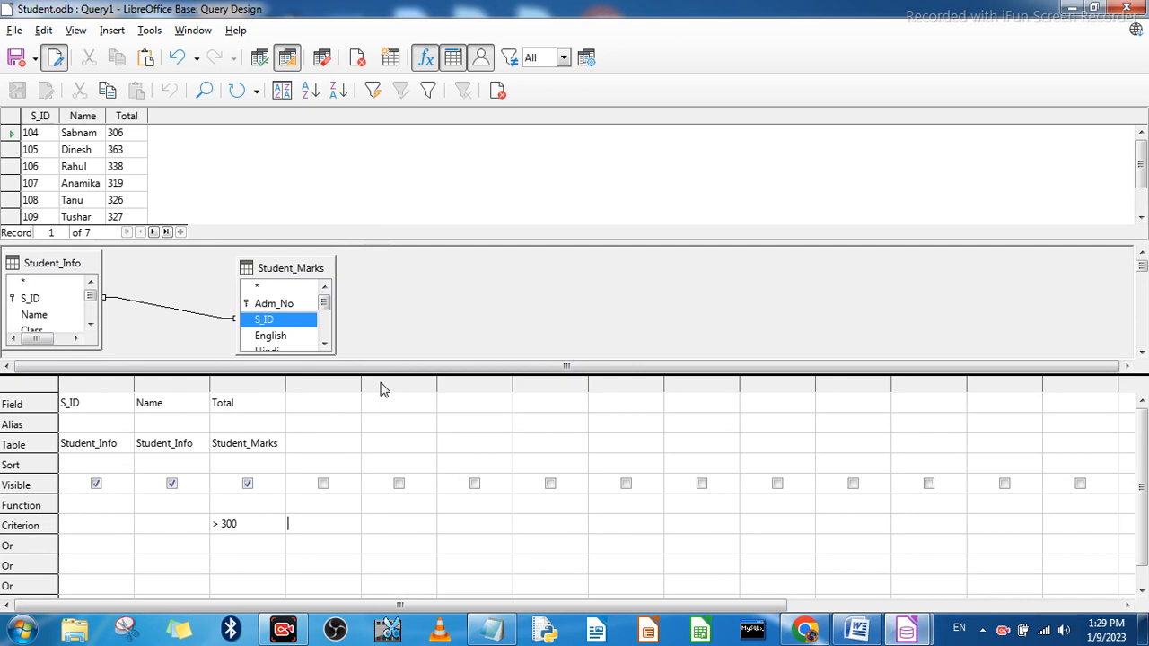
{"action": "right_click", "coordinate": [303, 269]}
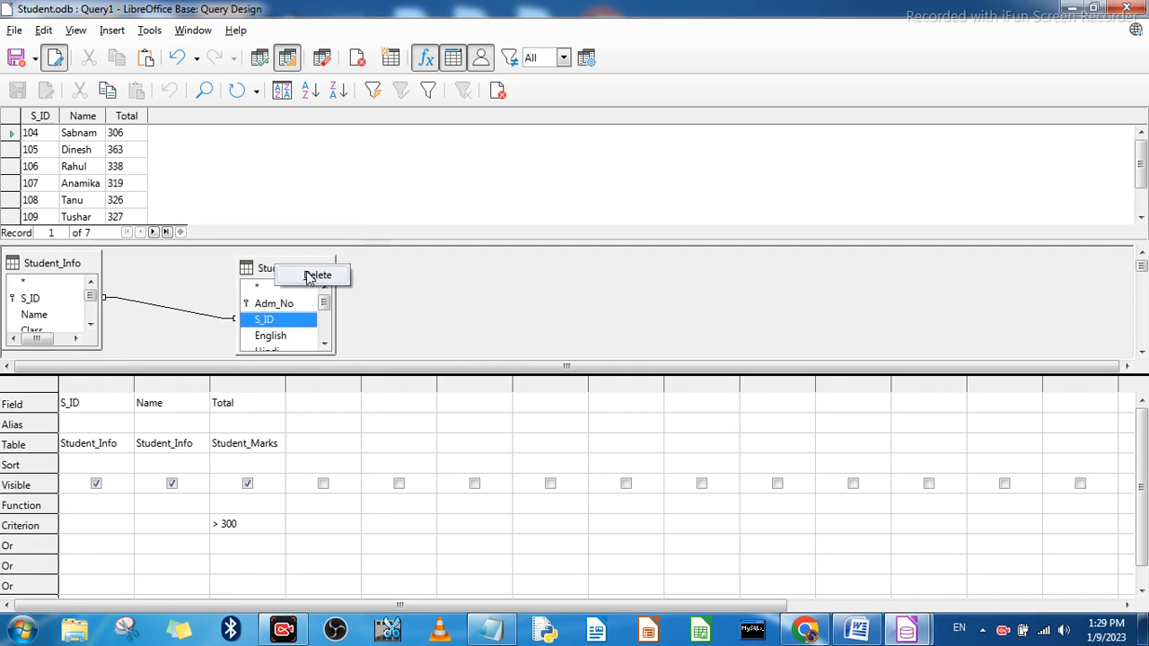
{"action": "left_click", "coordinate": [269, 270]}
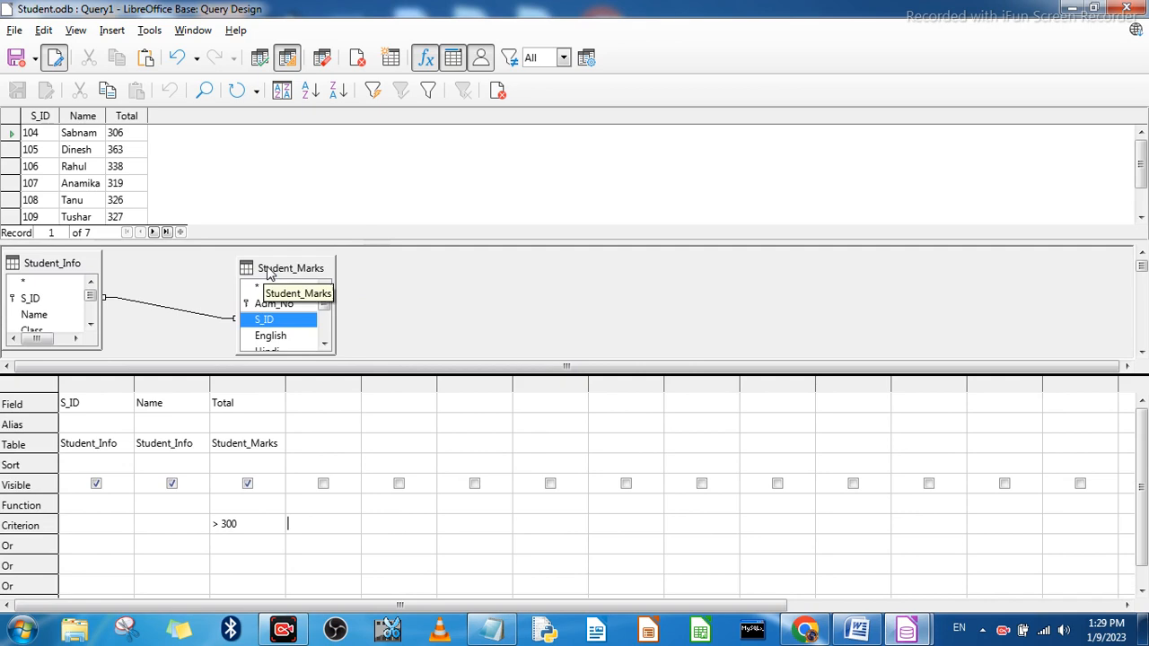
{"action": "right_click", "coordinate": [280, 272]}
{"action": "left_click", "coordinate": [287, 277]}
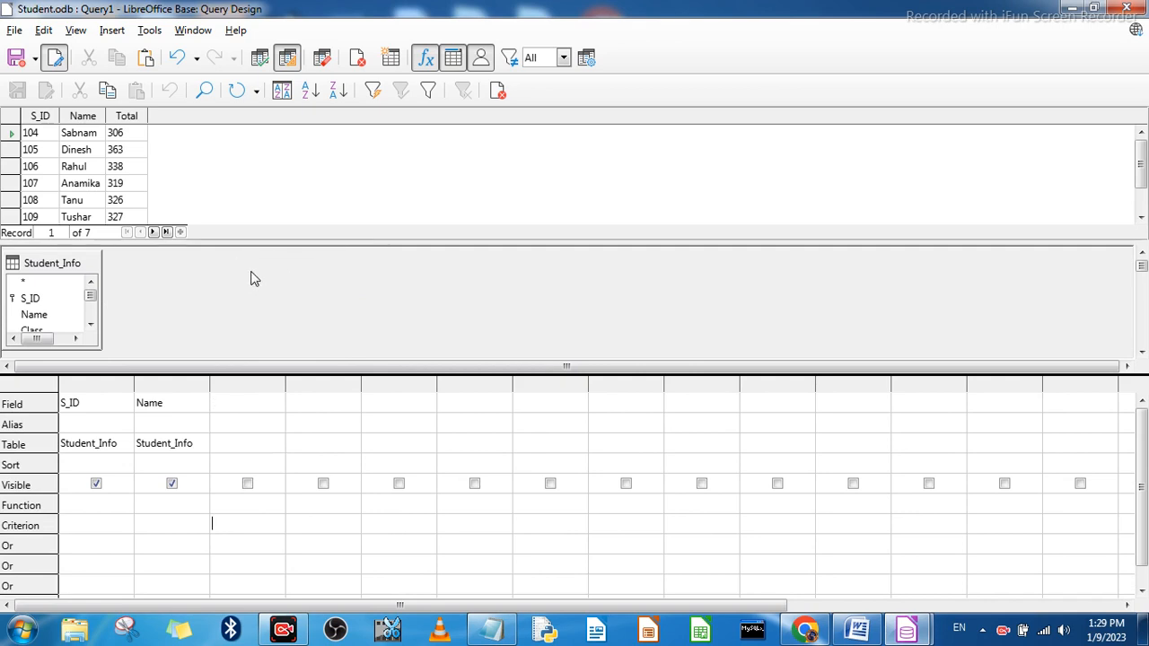
Step: Add the Student_Fees table to the query, place it apart from Student_Info and join the two on S_ID
{"action": "left_click", "coordinate": [391, 59]}
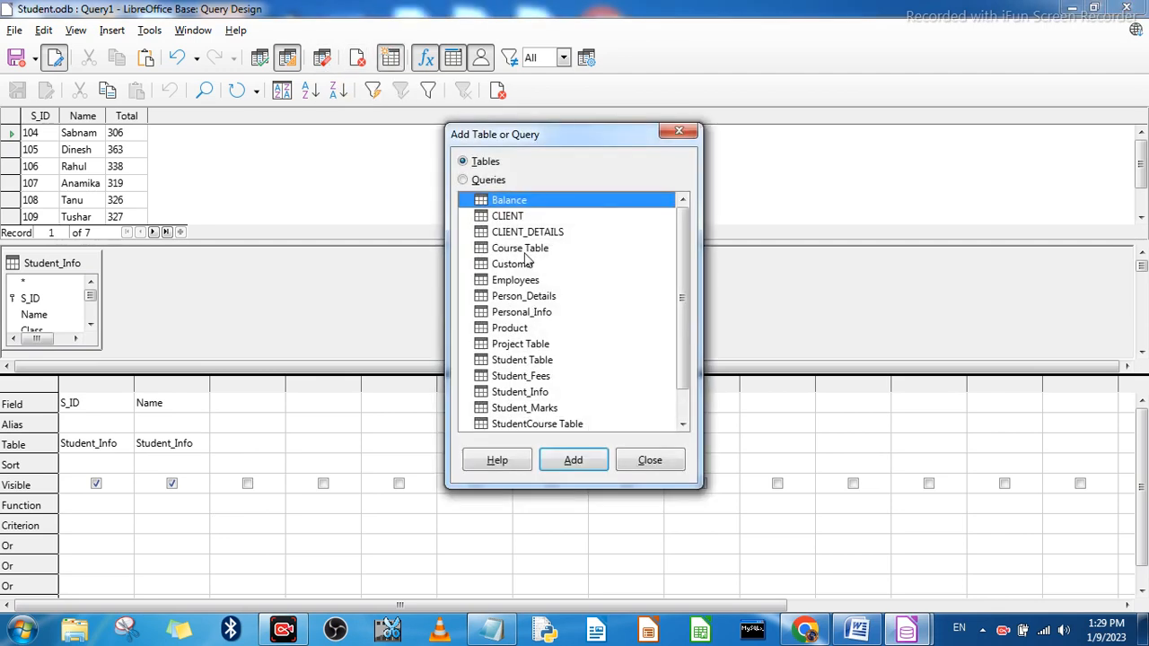
{"action": "left_click", "coordinate": [544, 377]}
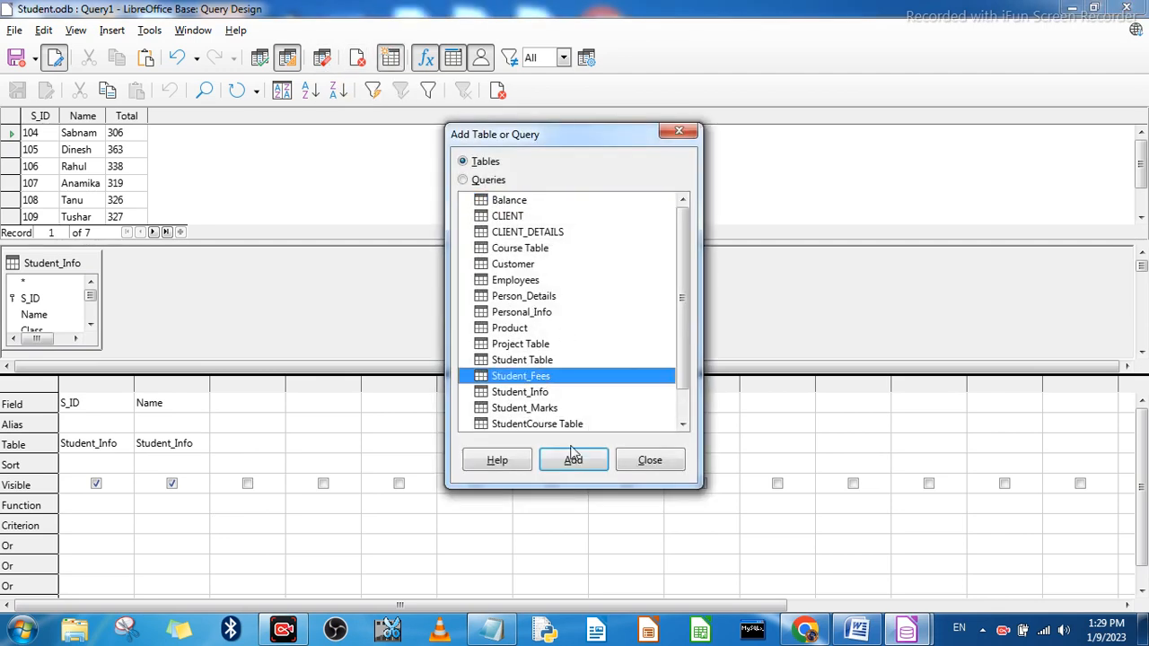
{"action": "left_click", "coordinate": [575, 461]}
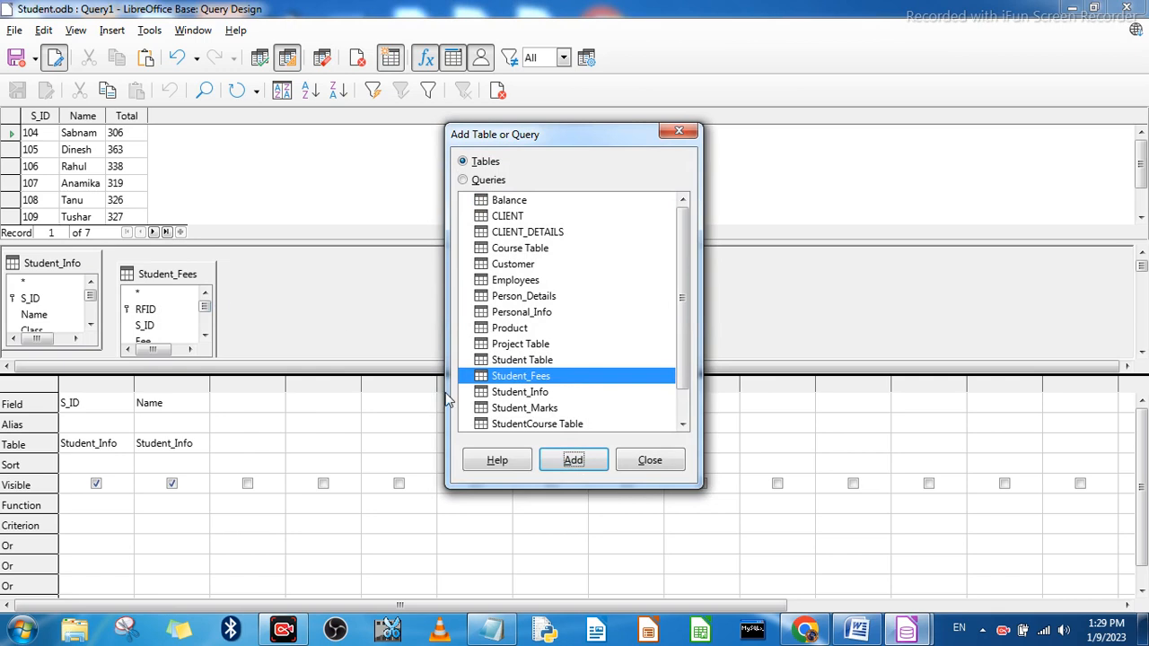
{"action": "left_click", "coordinate": [652, 462]}
{"action": "left_click_drag", "start_coordinate": [173, 275], "coordinate": [235, 273]}
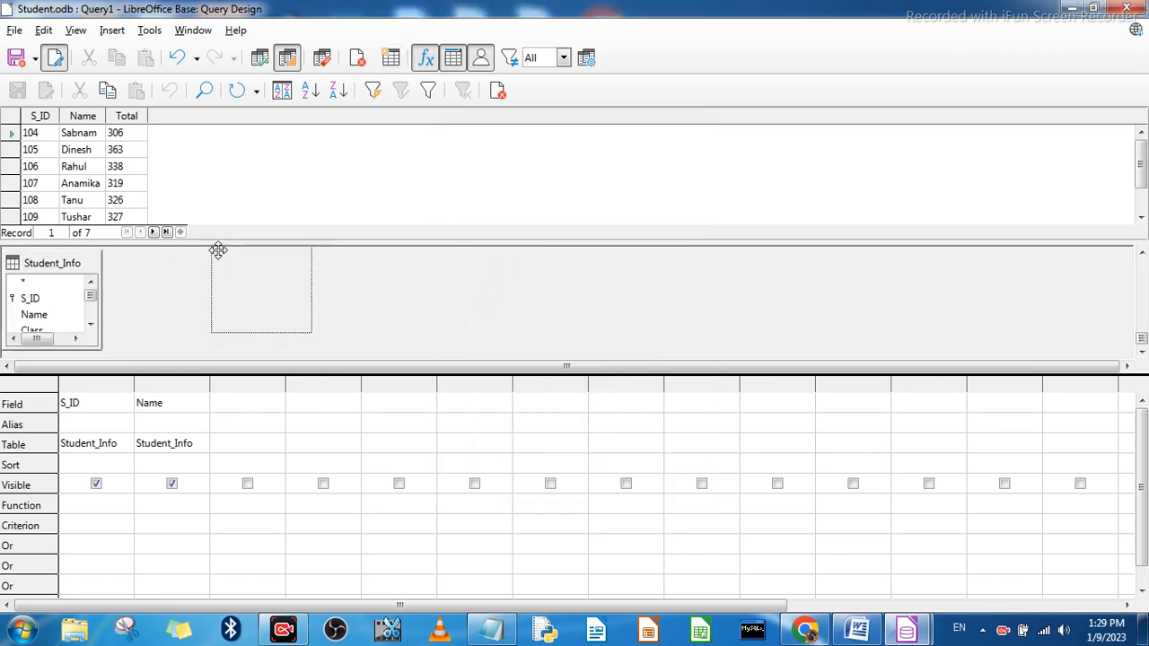
{"action": "left_click_drag", "start_coordinate": [41, 299], "coordinate": [231, 312]}
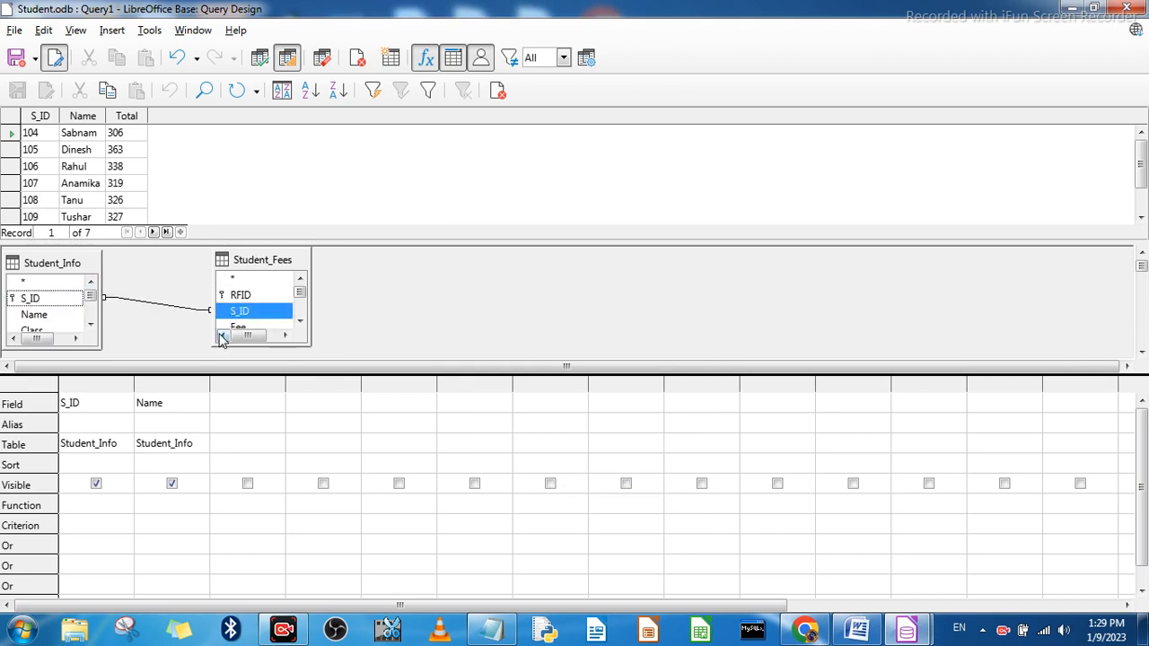
Step: Add the Father_Name and Mother_Name fields of Student_Fees as the third and fourth query columns
{"action": "left_click", "coordinate": [230, 405]}
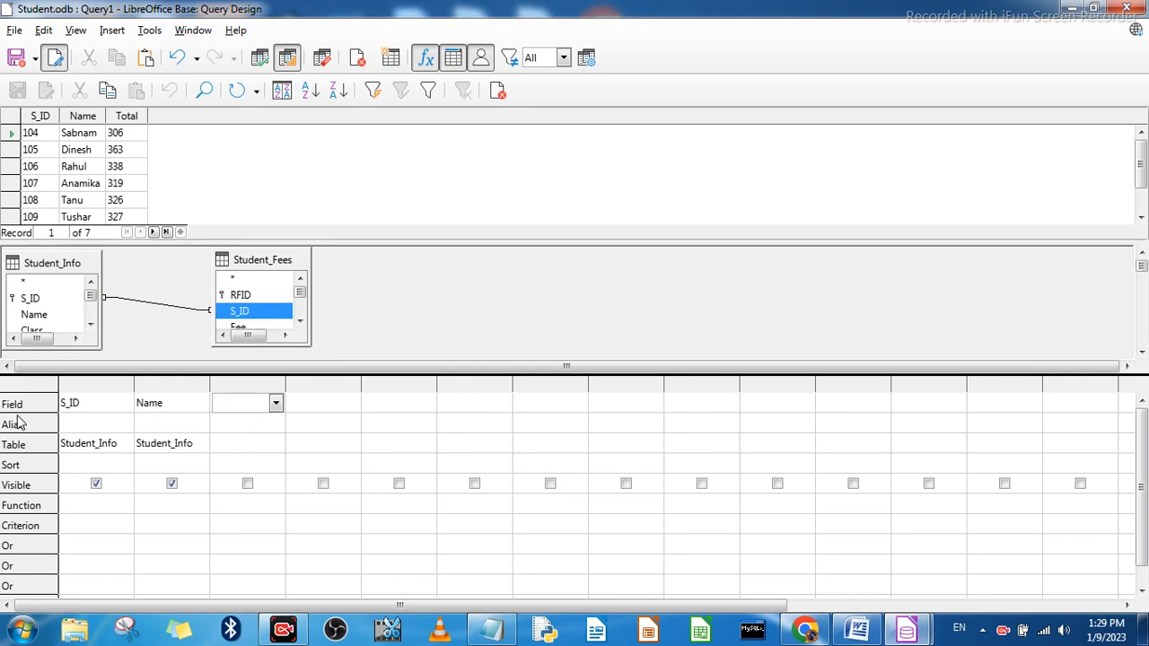
{"action": "left_click", "coordinate": [277, 405]}
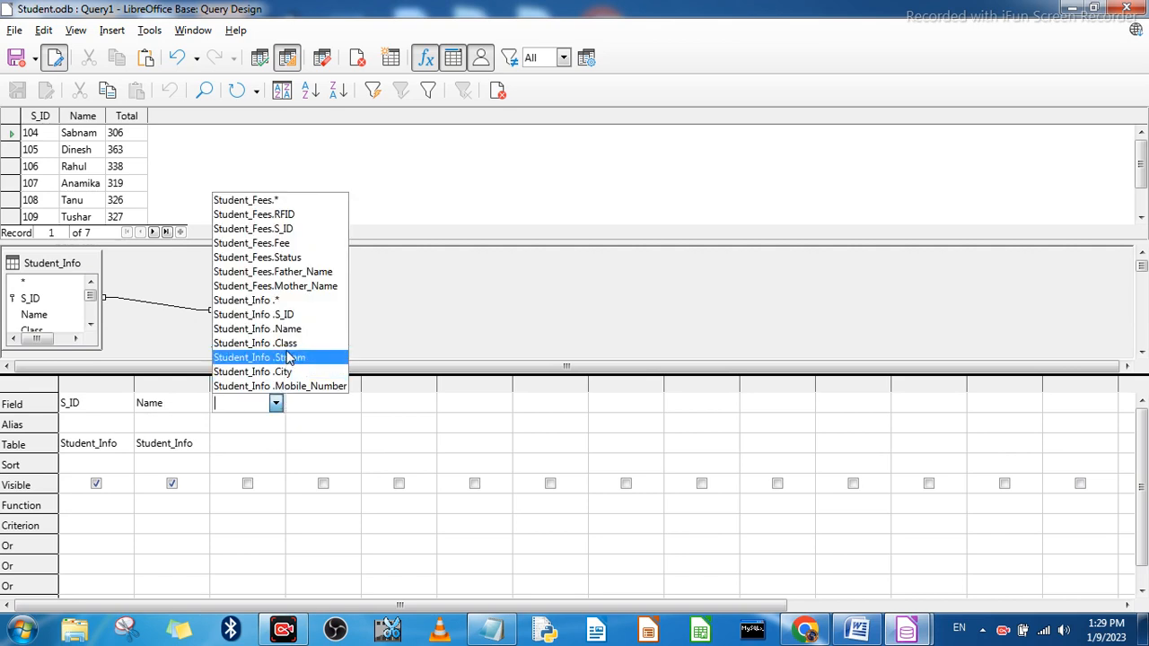
{"action": "left_click", "coordinate": [301, 279]}
{"action": "left_click", "coordinate": [303, 403]}
{"action": "left_click", "coordinate": [350, 405]}
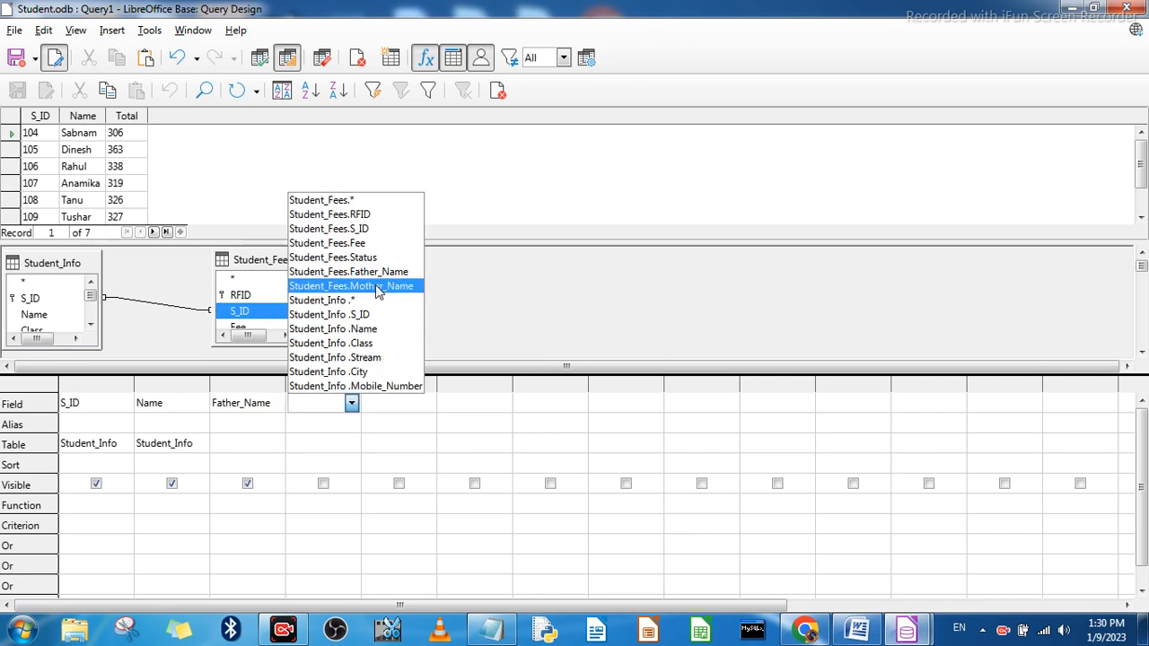
{"action": "left_click", "coordinate": [377, 285]}
Step: Set the fifth query column to the City field of Student_Info, replacing a first pick of Mobile_Number
{"action": "left_click", "coordinate": [386, 406]}
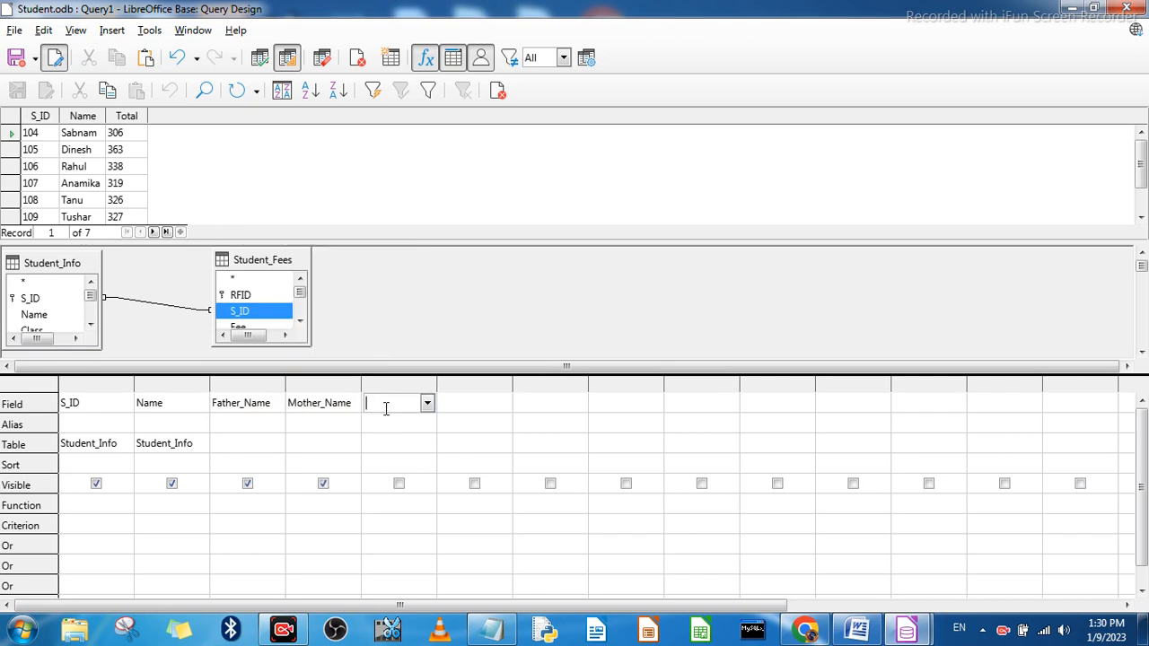
{"action": "left_click", "coordinate": [426, 404]}
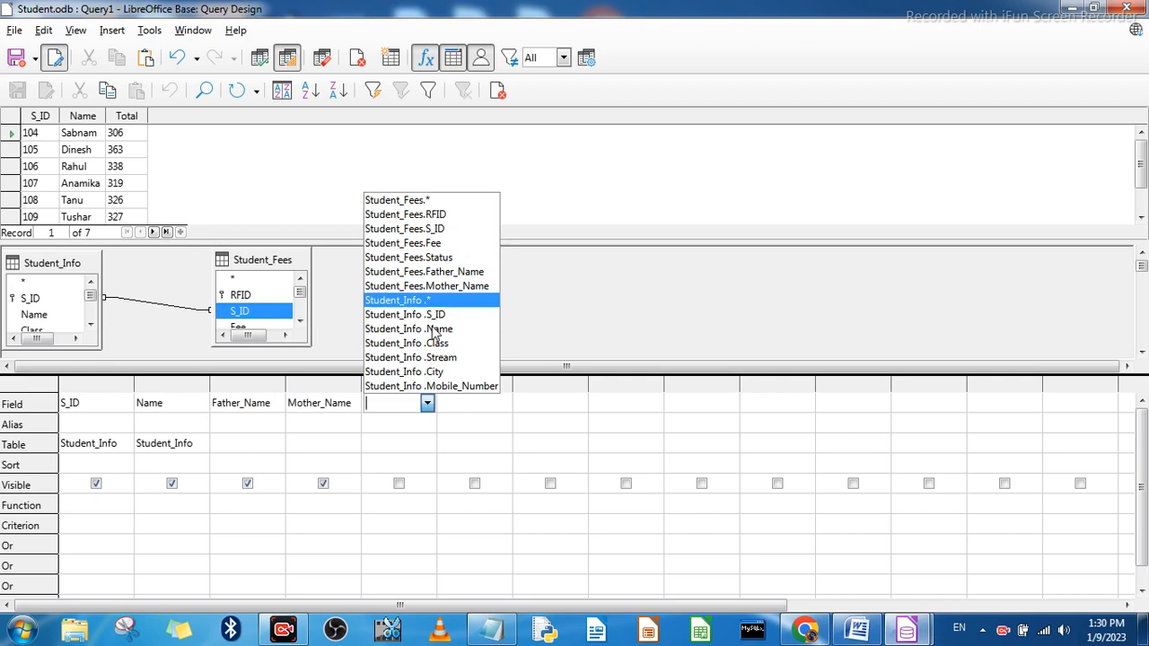
{"action": "left_click", "coordinate": [431, 386]}
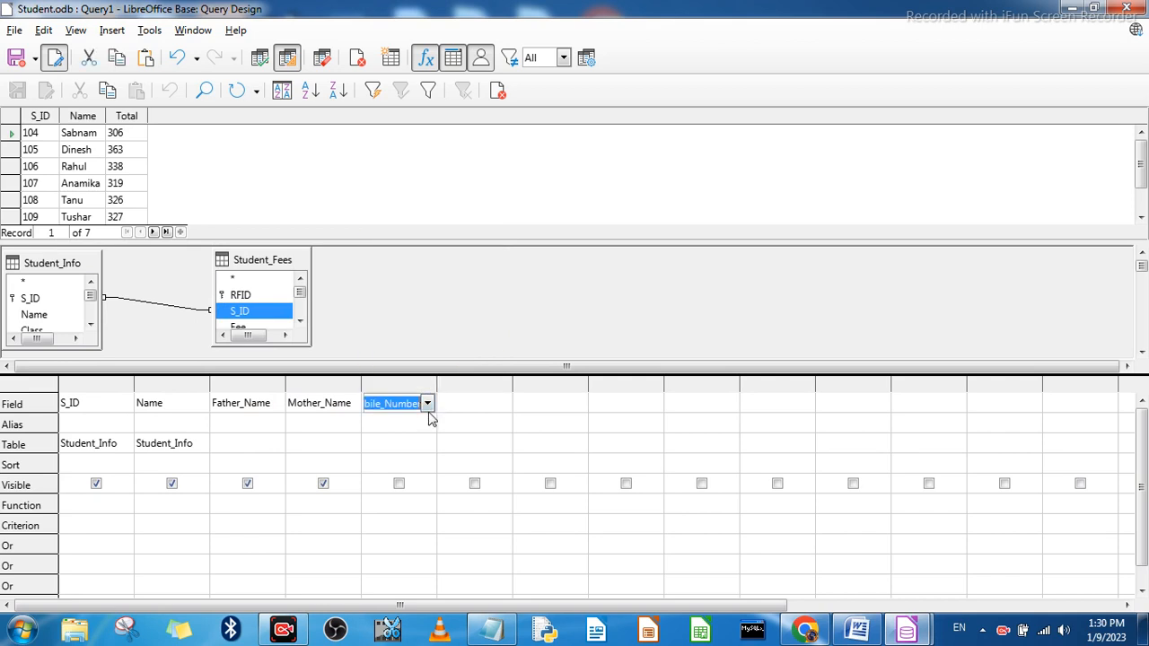
{"action": "left_click", "coordinate": [428, 405]}
{"action": "left_click", "coordinate": [430, 373]}
Step: Add the Fee and Status fields of Student_Fees as the sixth and seventh query columns
{"action": "left_click", "coordinate": [457, 403]}
{"action": "left_click", "coordinate": [503, 403]}
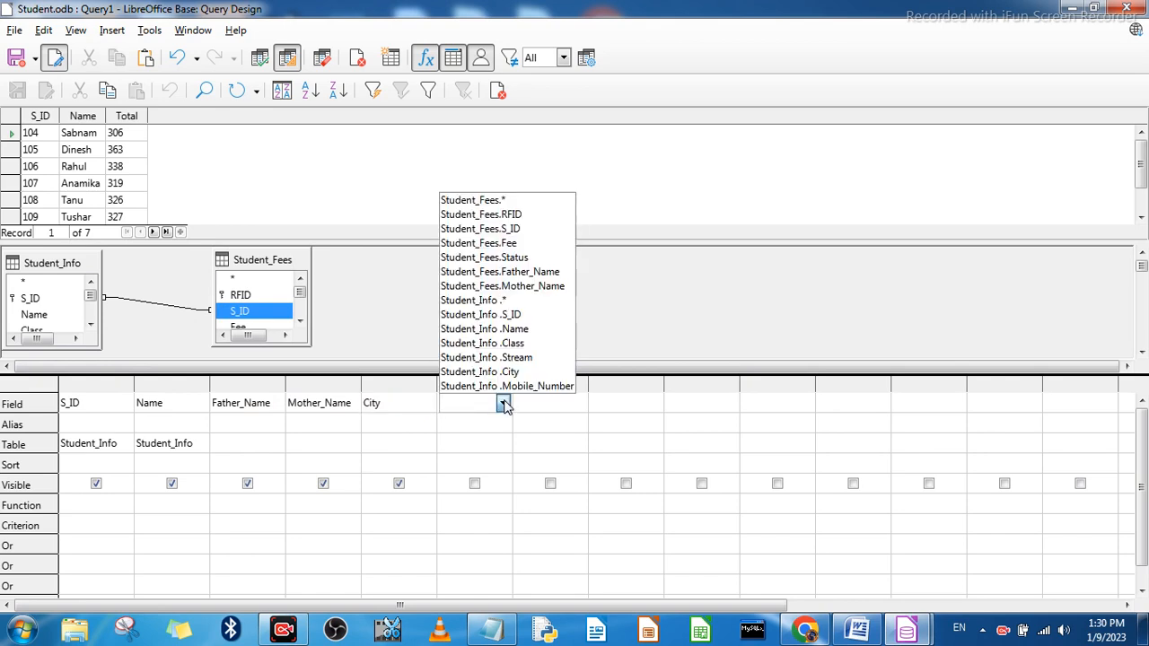
{"action": "left_click", "coordinate": [508, 243]}
{"action": "left_click", "coordinate": [539, 403]}
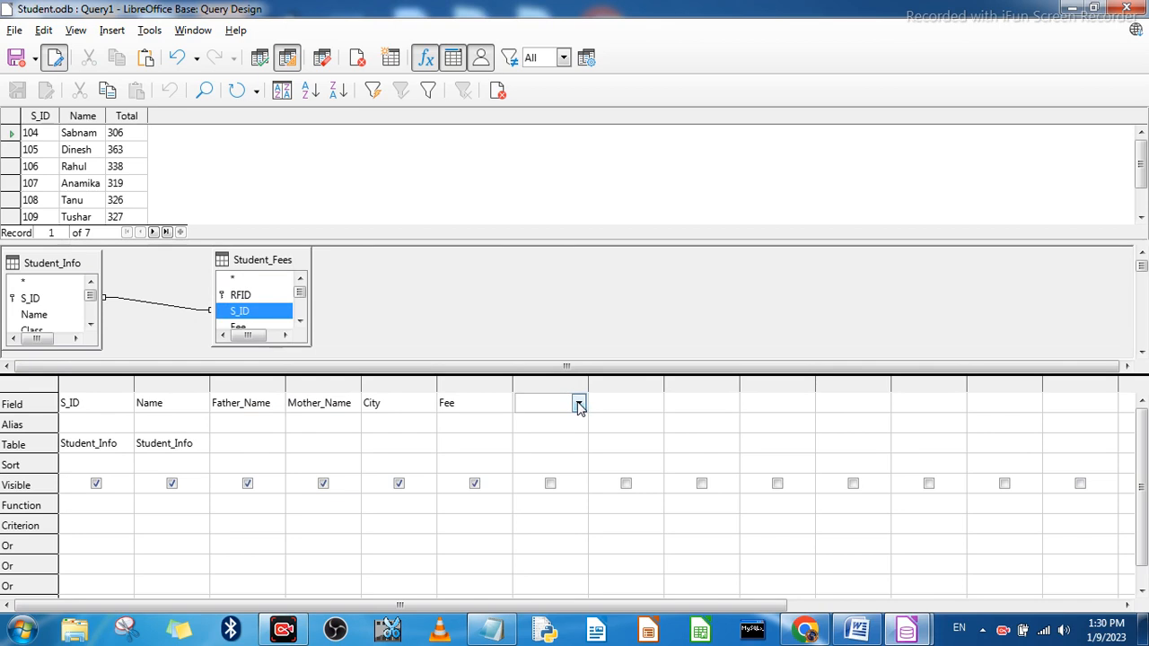
{"action": "left_click", "coordinate": [579, 403]}
{"action": "left_click", "coordinate": [600, 258]}
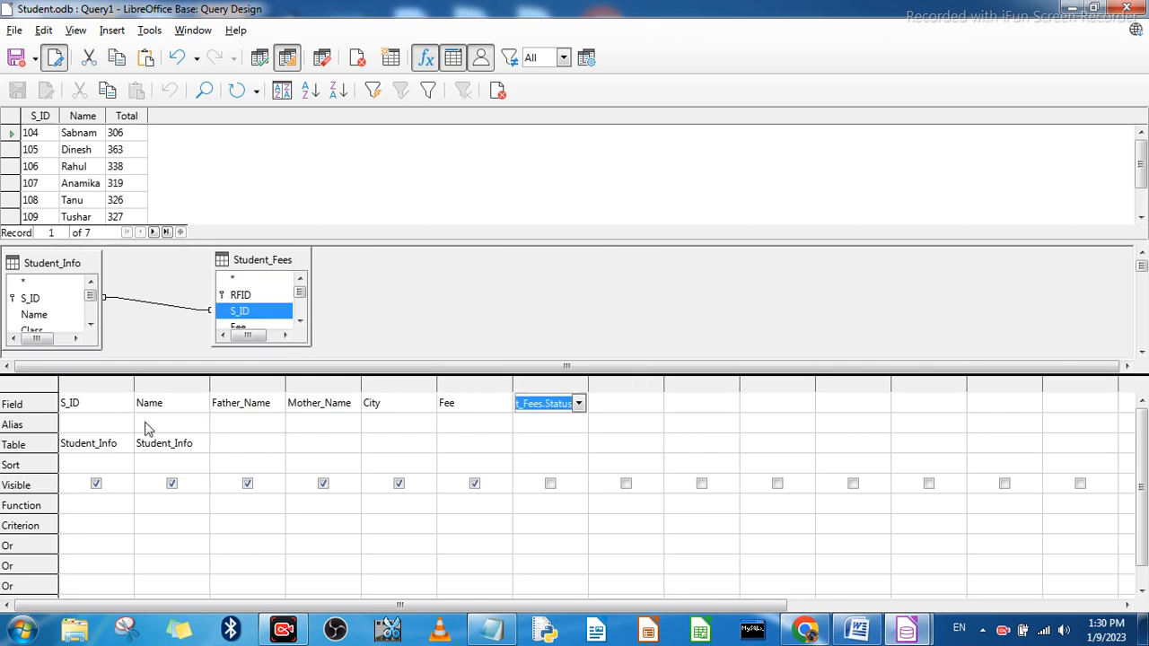
Step: Check the source table of each query column from Father_Name to Status
{"action": "left_click", "coordinate": [258, 449]}
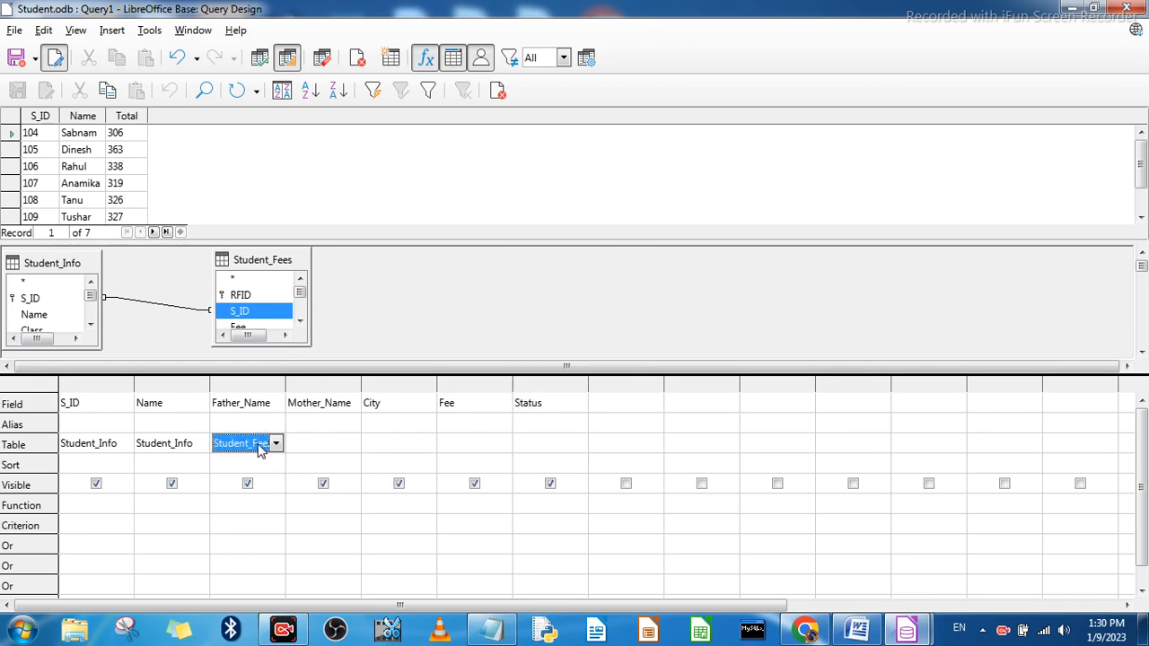
{"action": "left_click", "coordinate": [314, 449]}
{"action": "left_click", "coordinate": [384, 450]}
{"action": "left_click", "coordinate": [474, 446]}
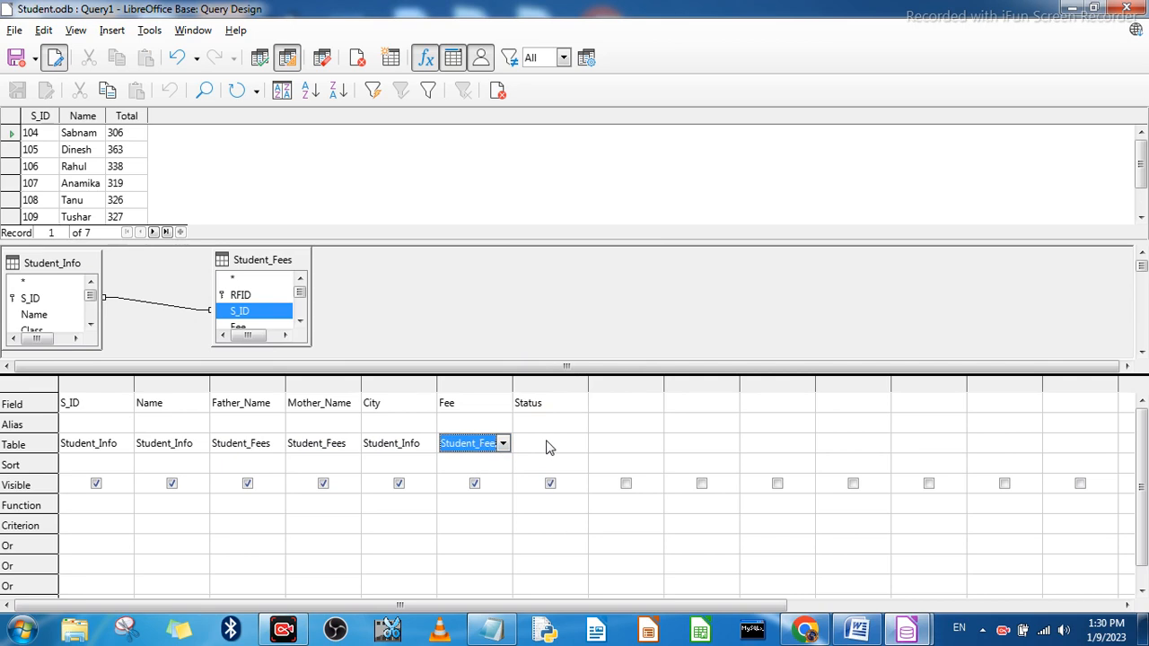
{"action": "left_click", "coordinate": [548, 446]}
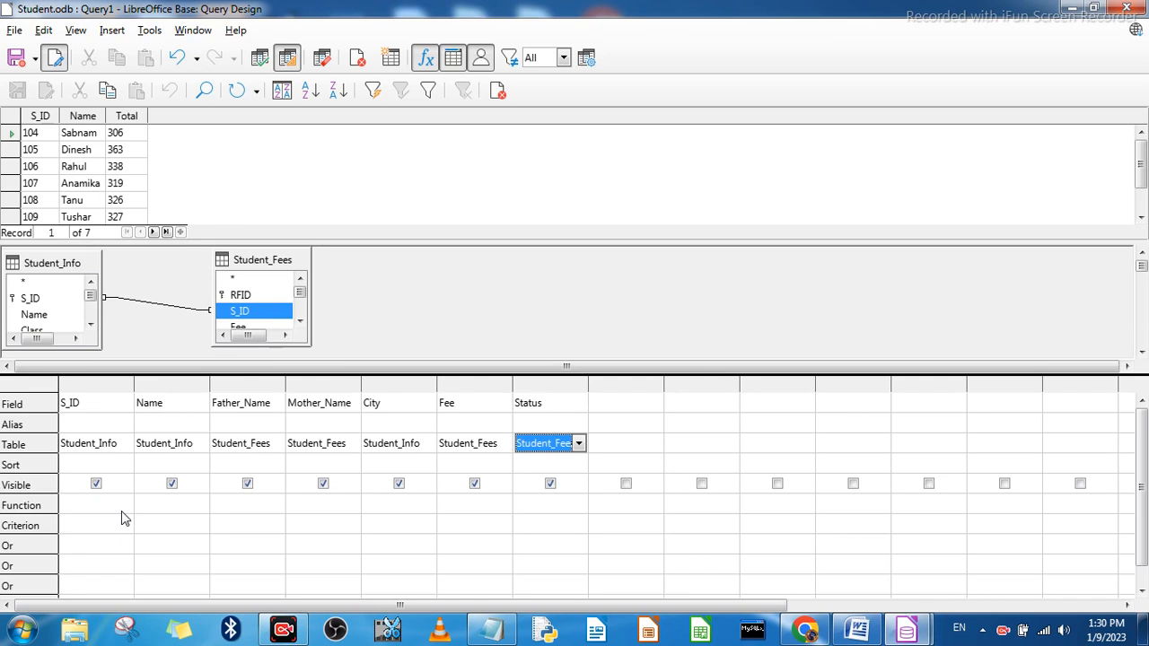
Step: Set the criterion of the City column to Delhi
{"action": "left_click", "coordinate": [398, 523]}
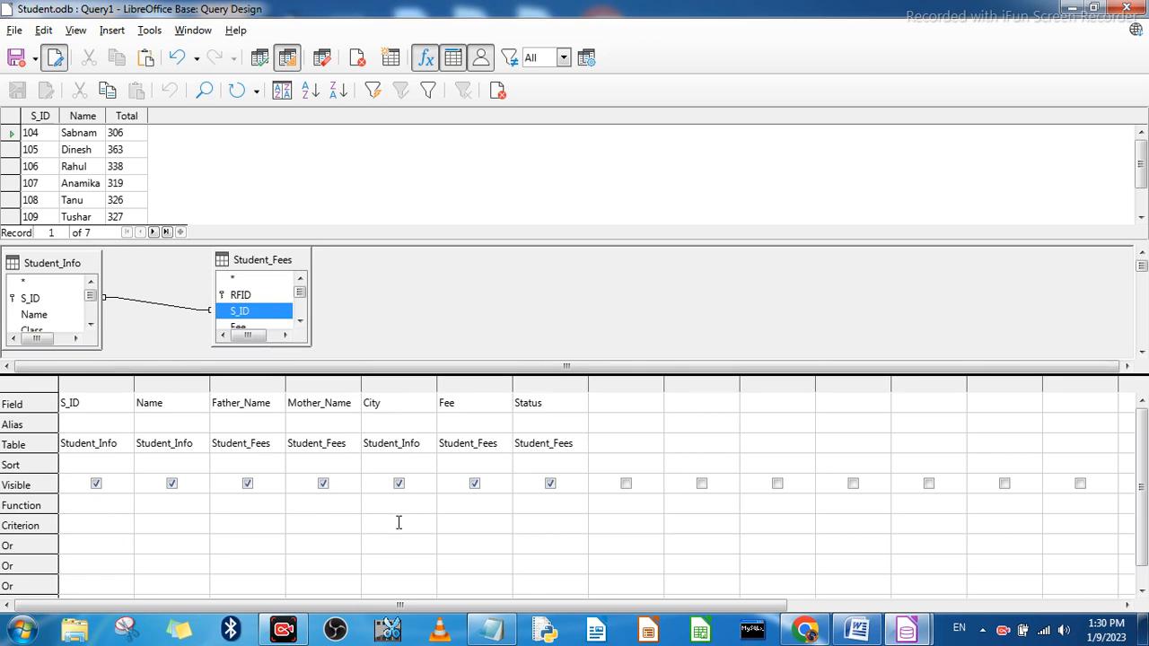
{"action": "type", "text": "Delhi"}
{"action": "key", "text": "Tab"}
Step: Run the query with paid as the Status criterion and rerun it with the criterion corrected to 'Paid'
{"action": "left_click", "coordinate": [544, 522]}
{"action": "type", "text": "'"}
{"action": "key", "text": "BackSpace"}
{"action": "type", "text": "paid"}
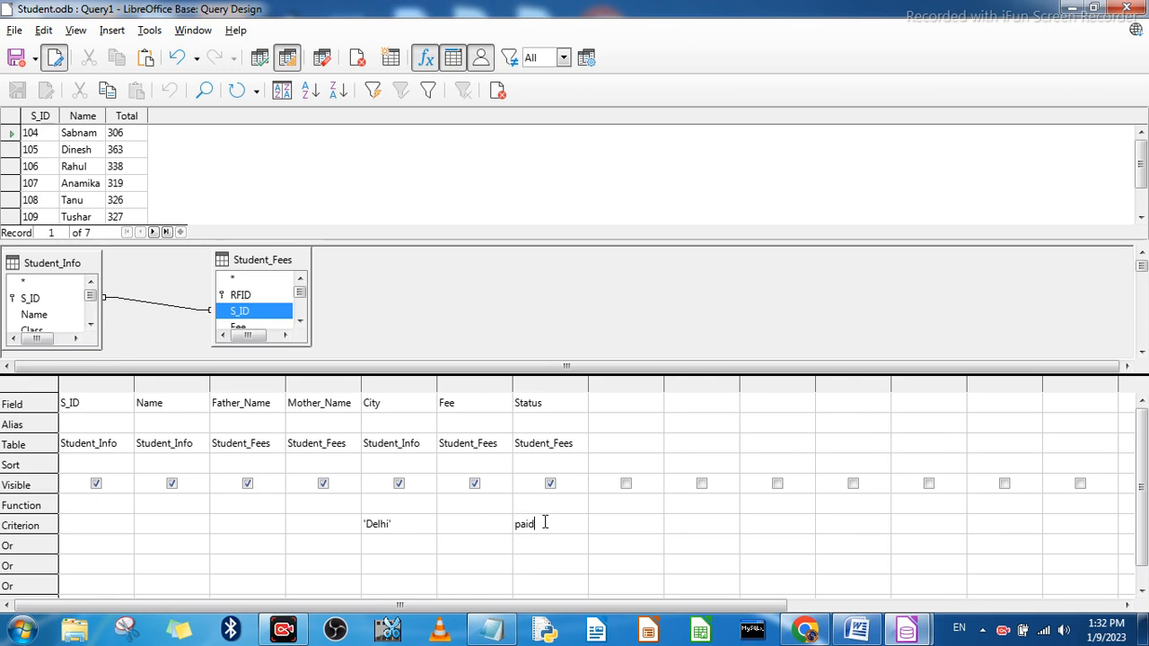
{"action": "key", "text": "Tab"}
{"action": "left_click", "coordinate": [260, 59]}
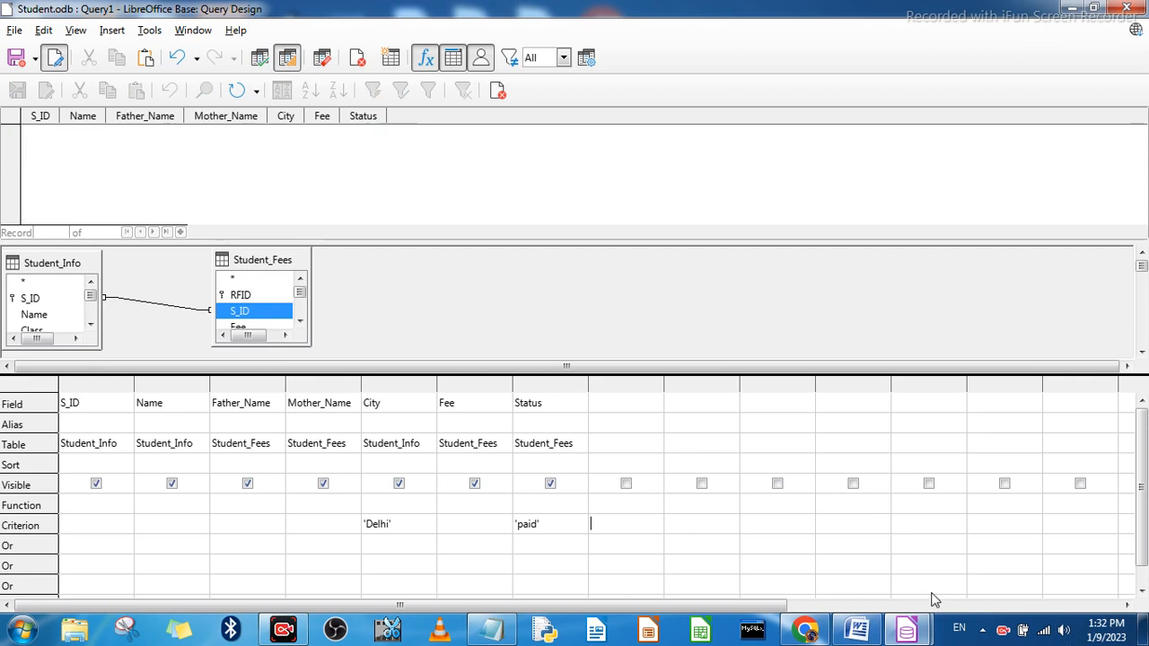
{"action": "key", "text": "F5"}
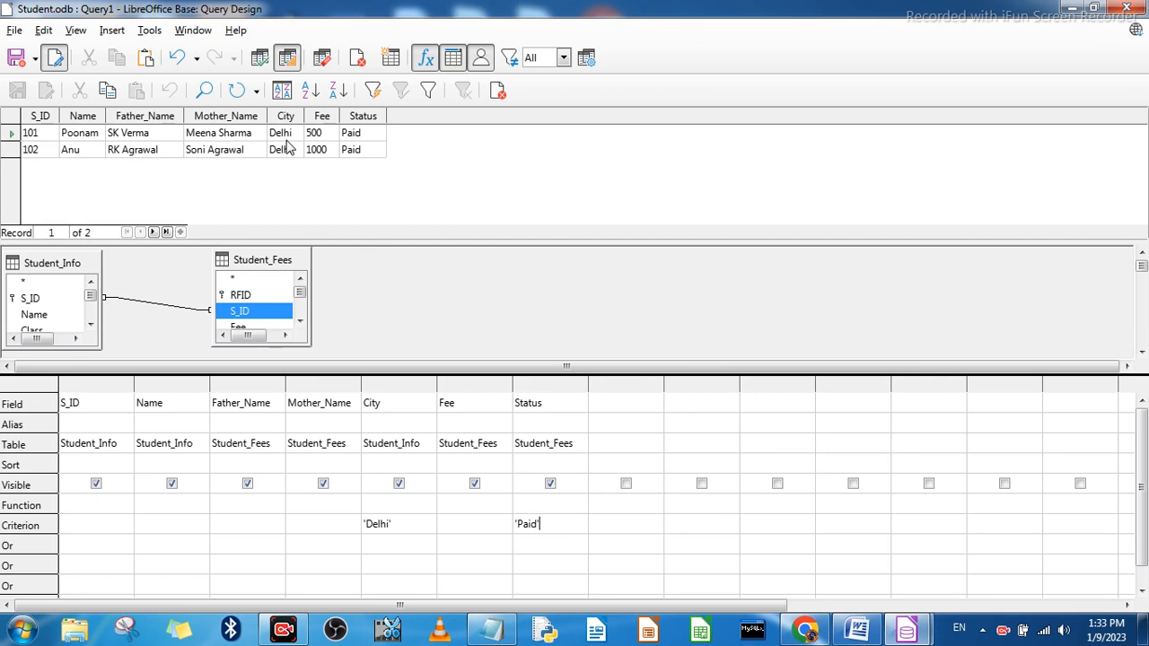
Step: Change the criterion of the Status column to 'Unpaid' and run the query
{"action": "left_click", "coordinate": [522, 525]}
{"action": "key", "text": "BackSpace"}
{"action": "type", "text": "Unp"}
{"action": "type", "text": "p"}
{"action": "left_click", "coordinate": [568, 525]}
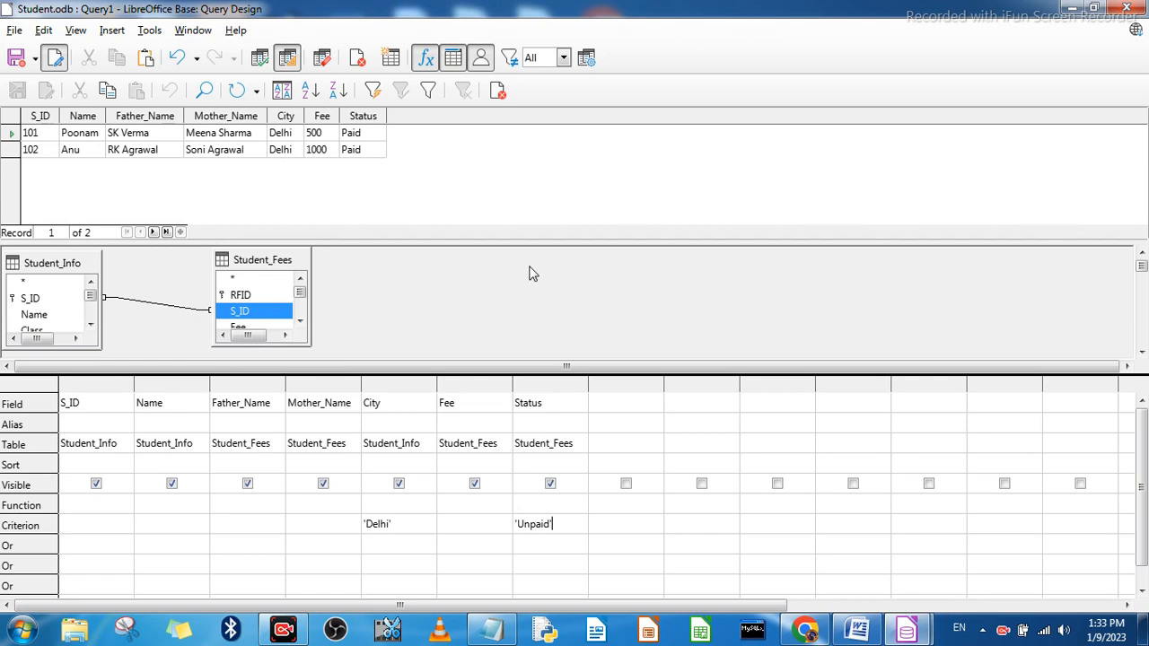
{"action": "left_click", "coordinate": [260, 58]}
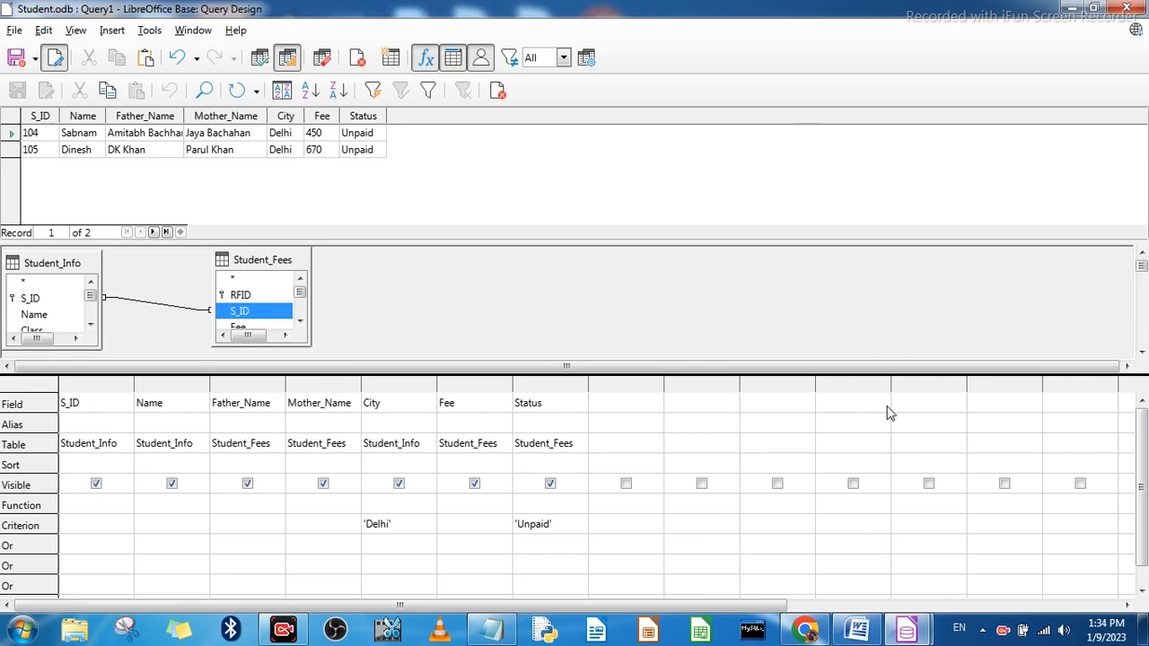
Step: Switch to the chapter notes in Microsoft Word and review the definition, advantages and usage table of wildcards
{"action": "left_click", "coordinate": [869, 636]}
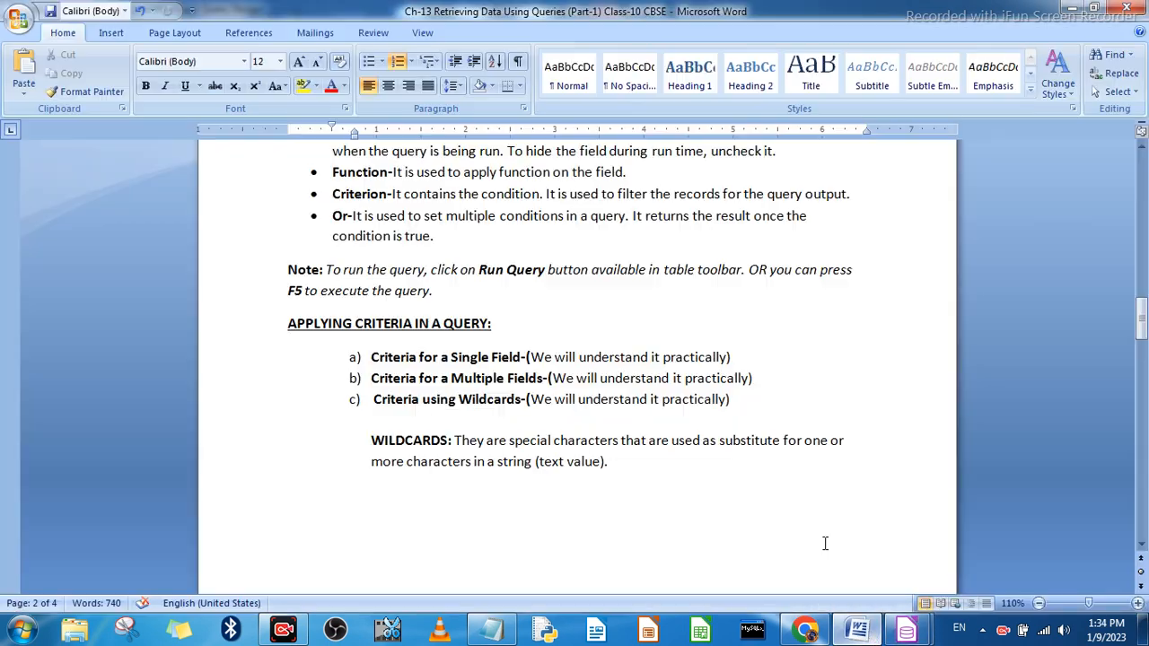
{"action": "scroll", "coordinate": [494, 338], "scroll_direction": "down", "scroll_amount": 6}
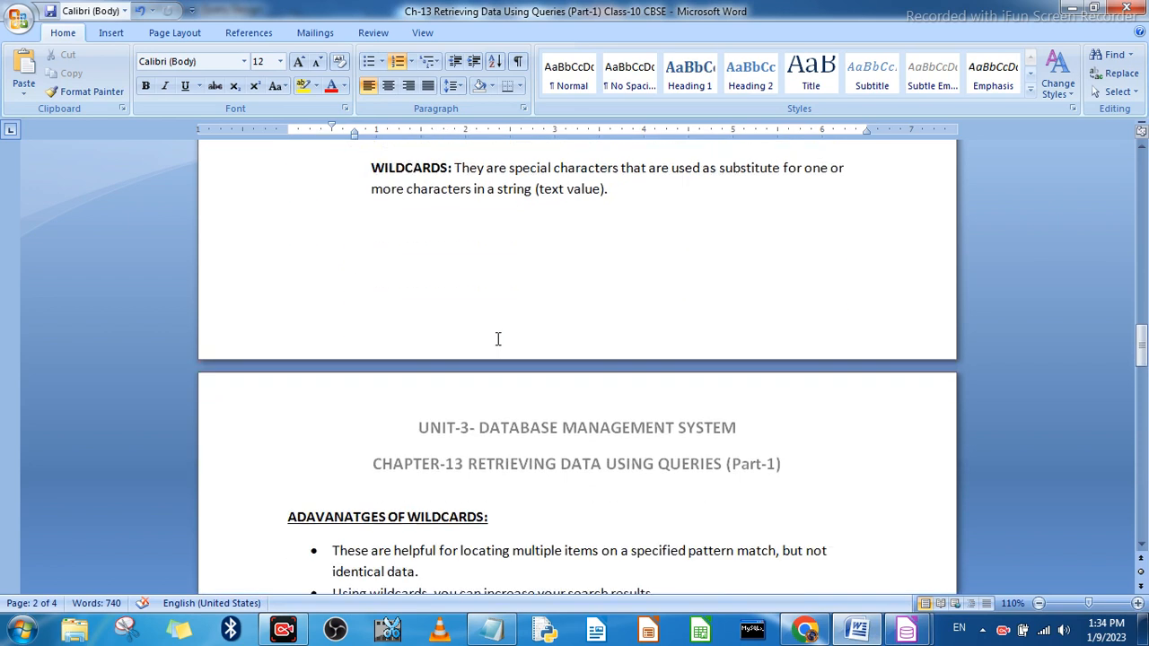
{"action": "scroll", "coordinate": [493, 339], "scroll_direction": "up", "scroll_amount": 2}
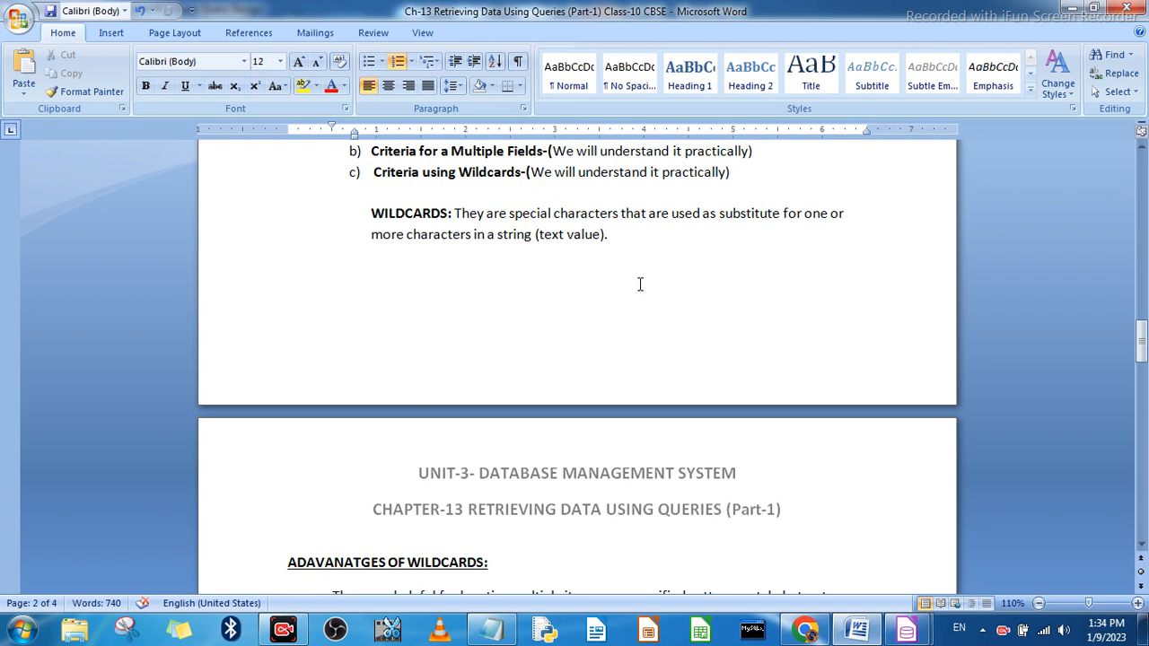
{"action": "scroll", "coordinate": [640, 285], "scroll_direction": "down", "scroll_amount": 6}
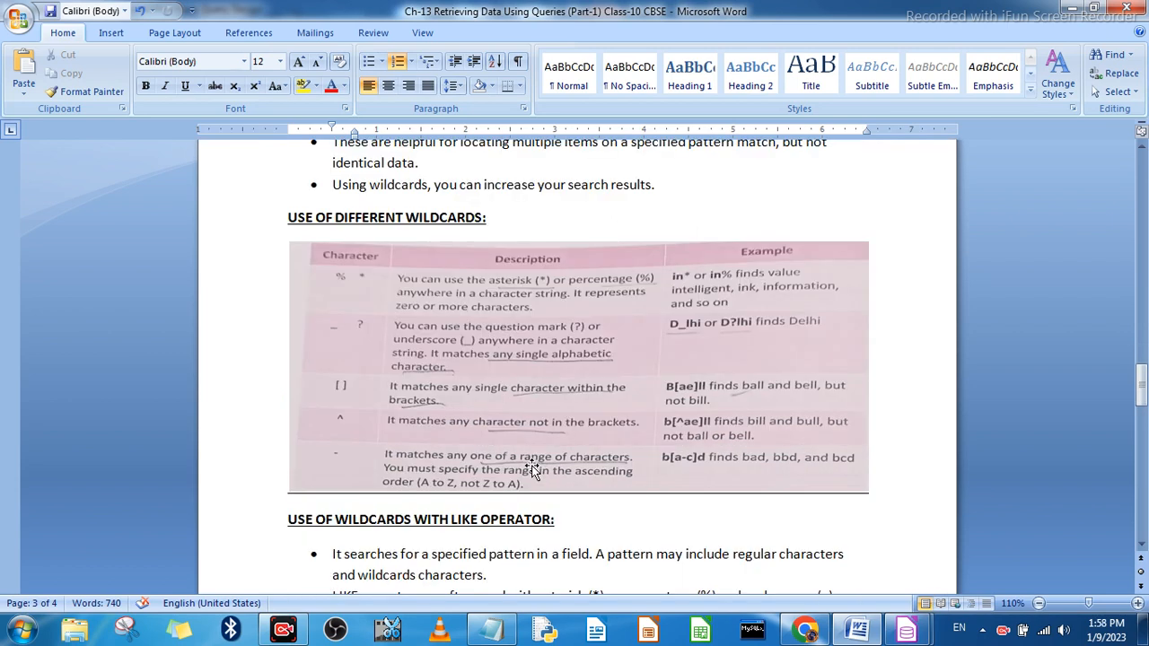
{"action": "scroll", "coordinate": [498, 346], "scroll_direction": "up", "scroll_amount": 4}
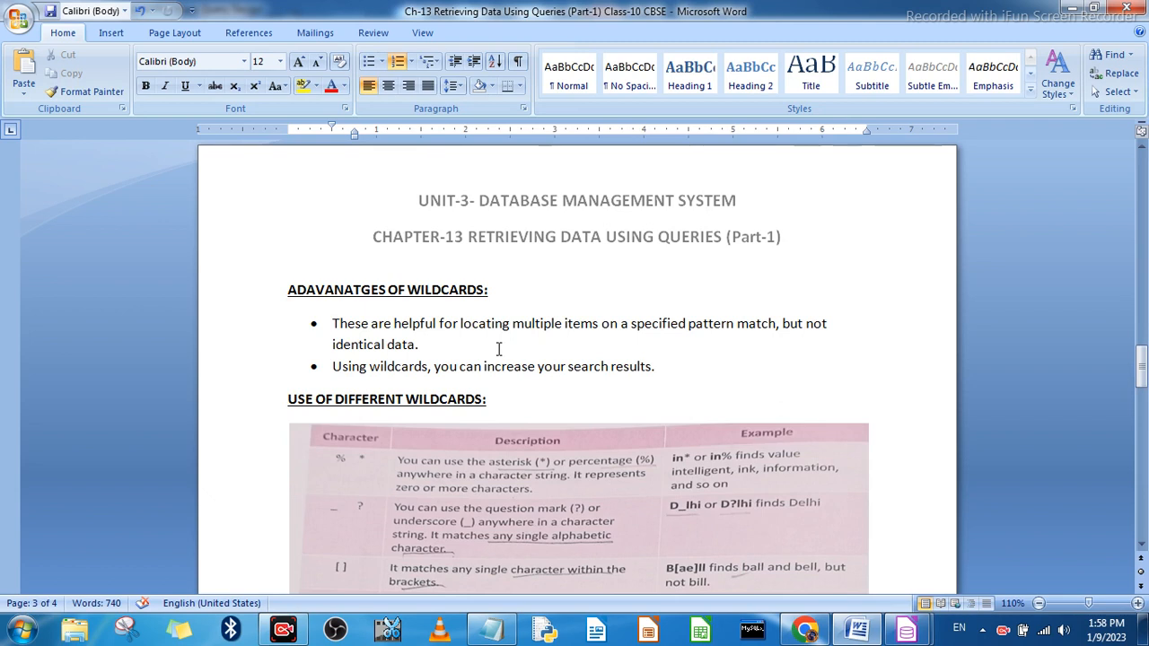
Step: Edit the misspelled heading above the wildcard benefits to read ADAVANTAGES OF WILDCARDS:
{"action": "left_click", "coordinate": [344, 290]}
{"action": "key", "text": "Delete"}
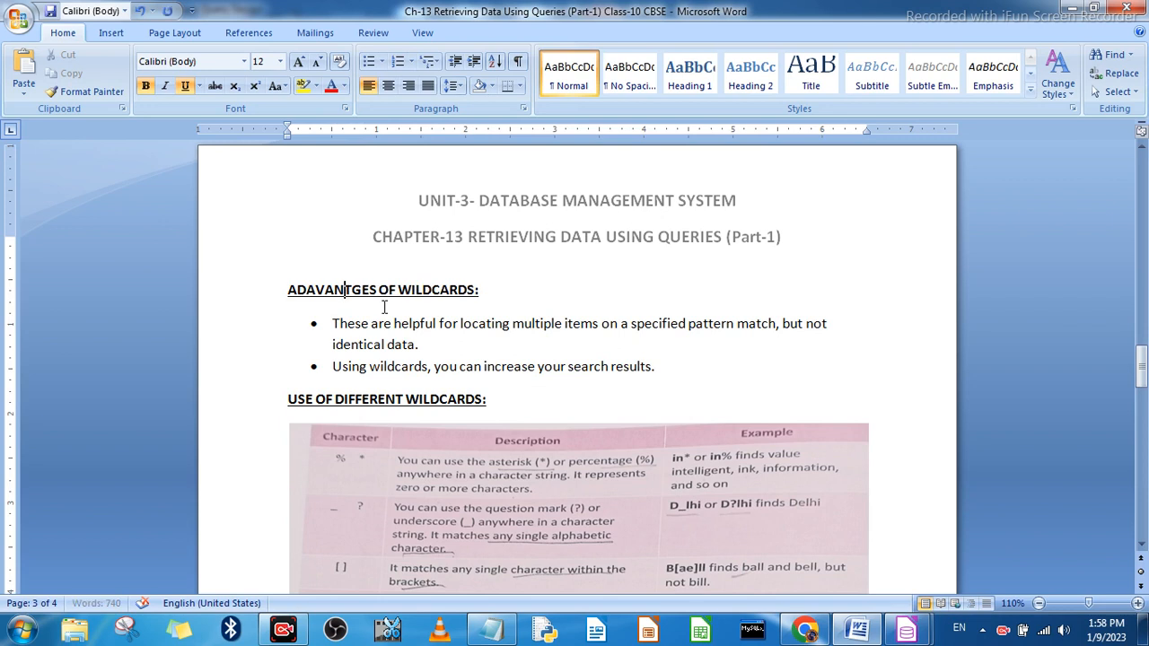
{"action": "left_click", "coordinate": [355, 291]}
{"action": "type", "text": "a"}
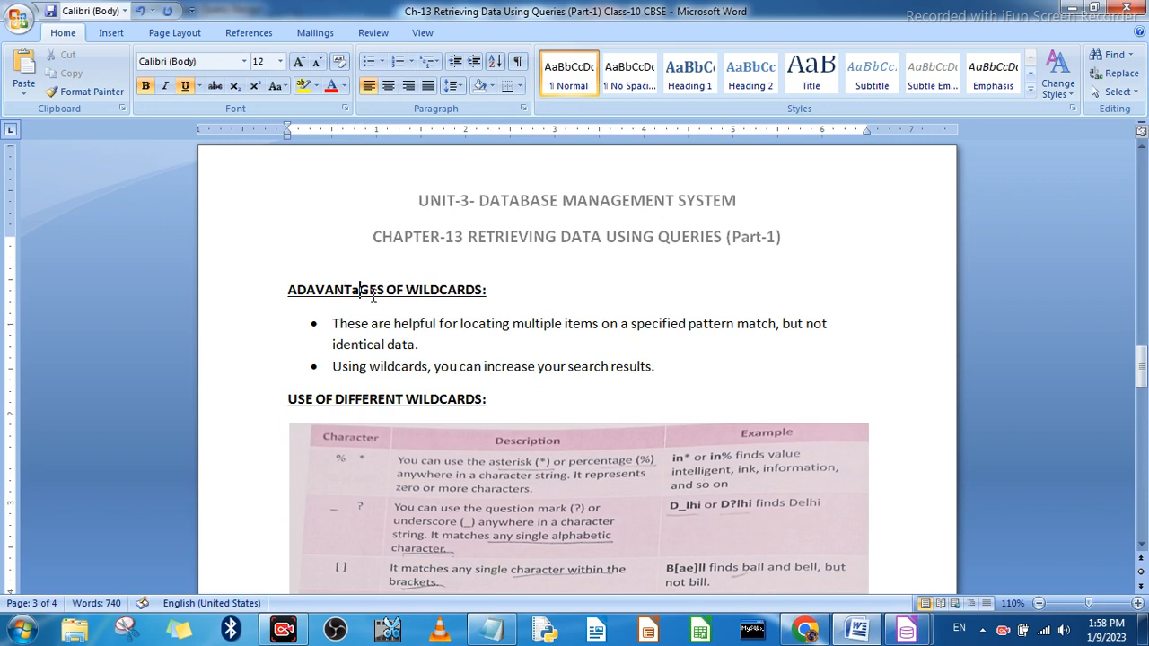
{"action": "key", "text": "BackSpace"}
{"action": "type", "text": "A"}
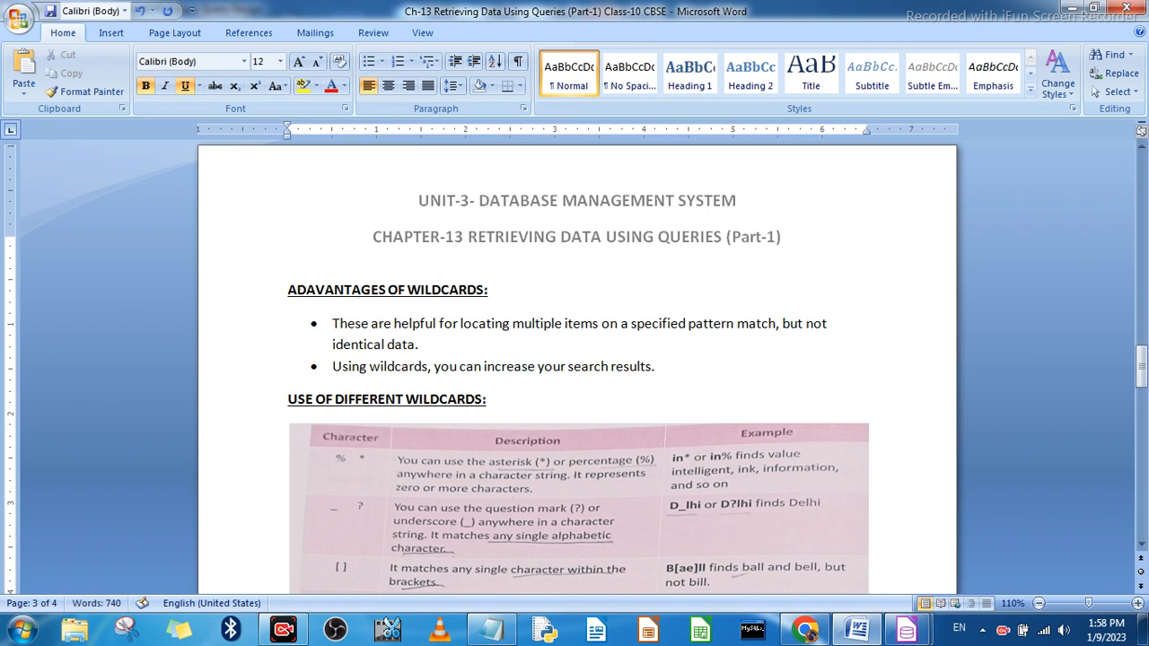
{"action": "scroll", "coordinate": [484, 421], "scroll_direction": "down", "scroll_amount": 3}
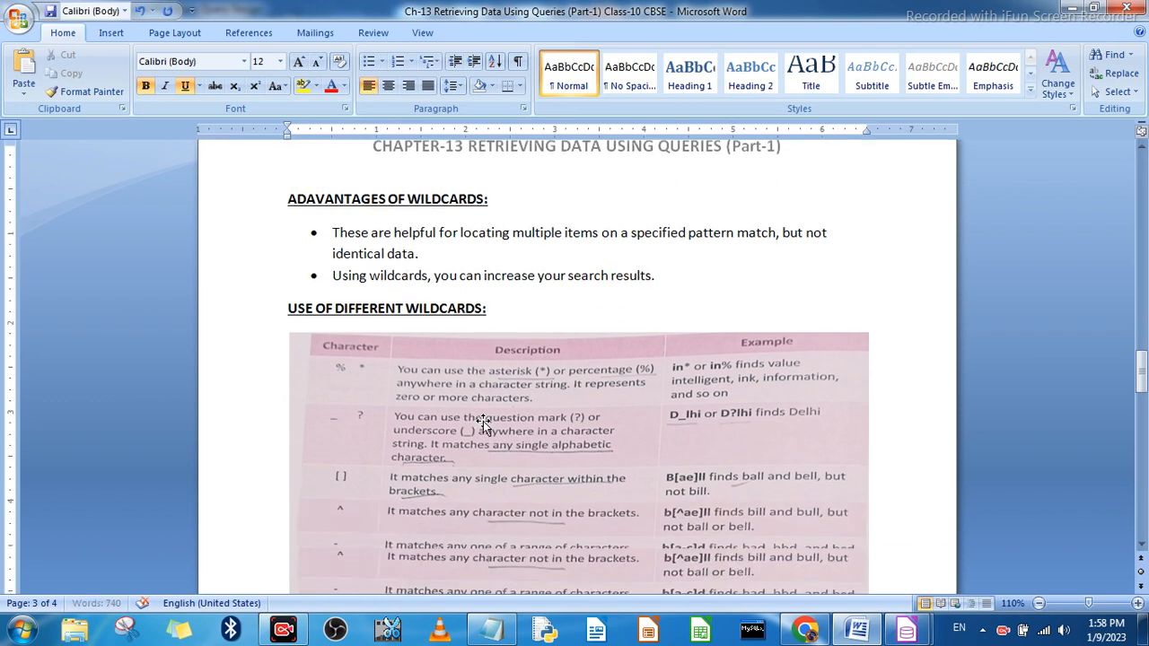
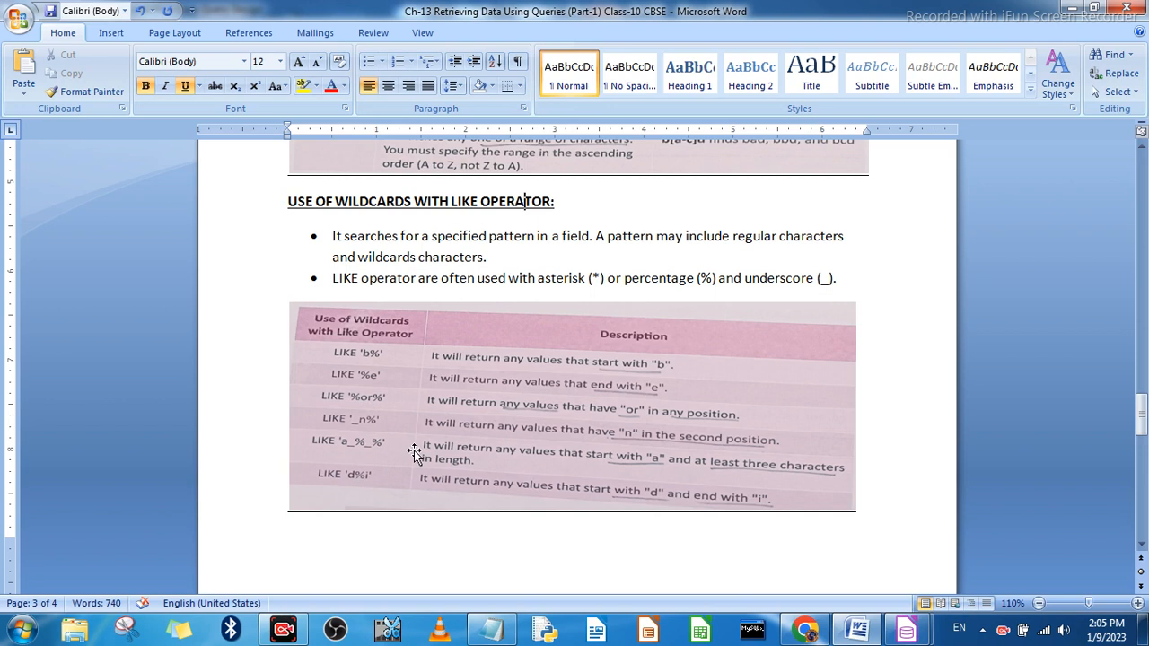
Step: Switch from the chapter notes back to LibreOffice Base and close the Query1 design without saving it
{"action": "scroll", "coordinate": [419, 454], "scroll_direction": "down", "scroll_amount": 5}
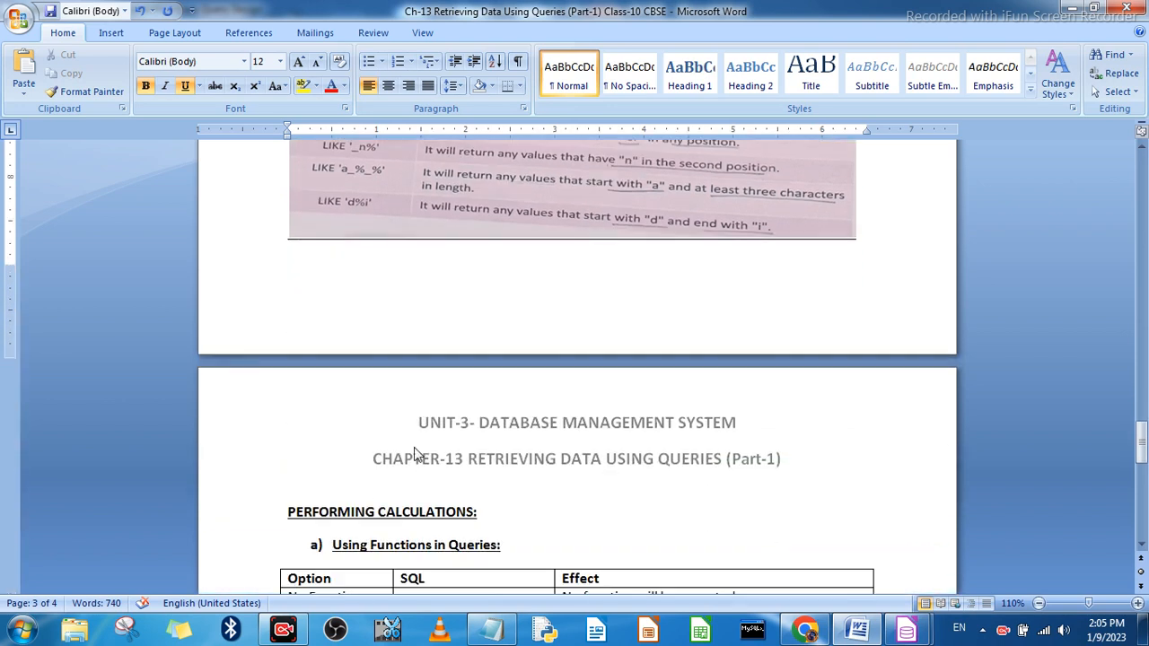
{"action": "left_click", "coordinate": [1069, 9]}
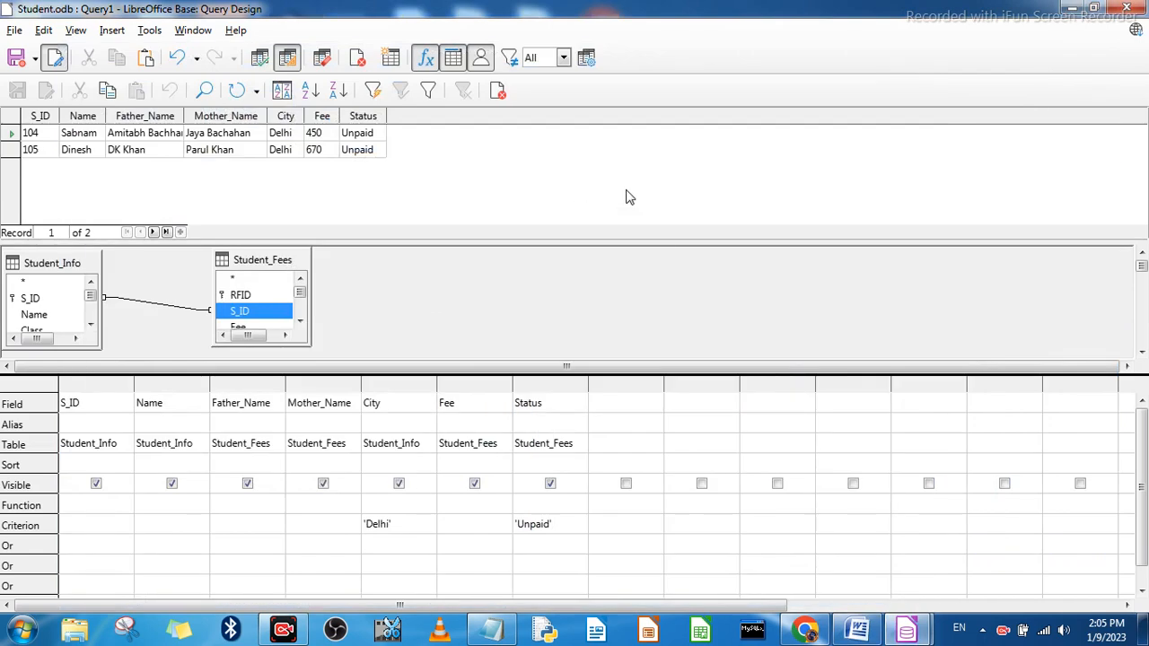
{"action": "mouse_move", "coordinate": [909, 632]}
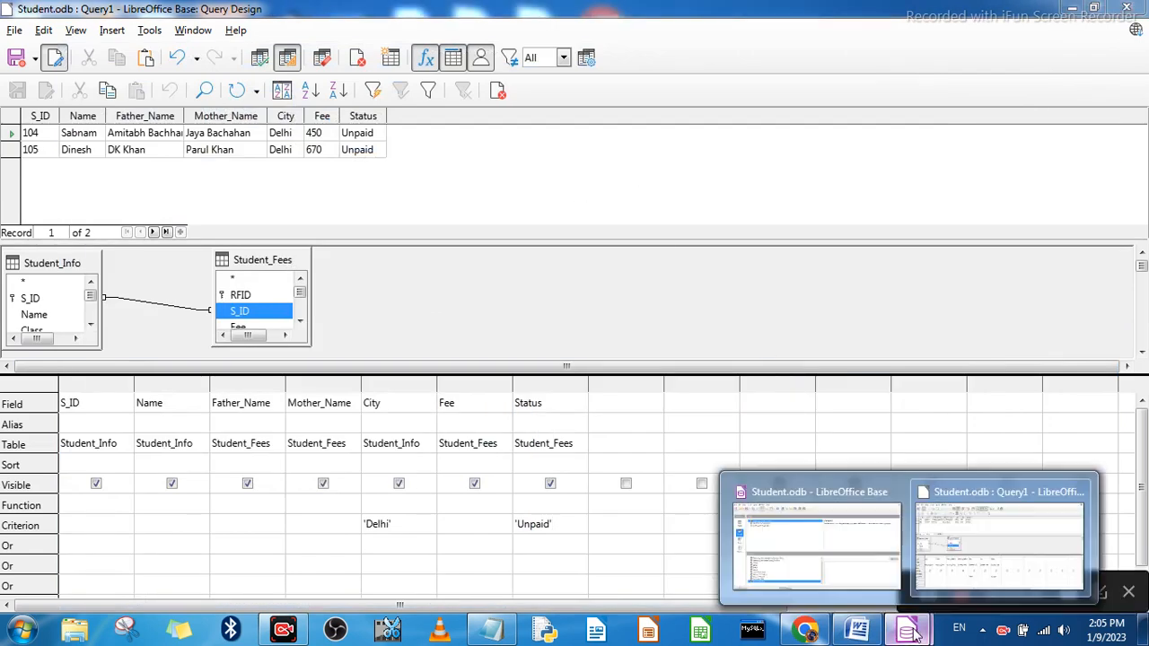
{"action": "left_click", "coordinate": [975, 531]}
{"action": "left_click", "coordinate": [1127, 7]}
{"action": "left_click", "coordinate": [572, 343]}
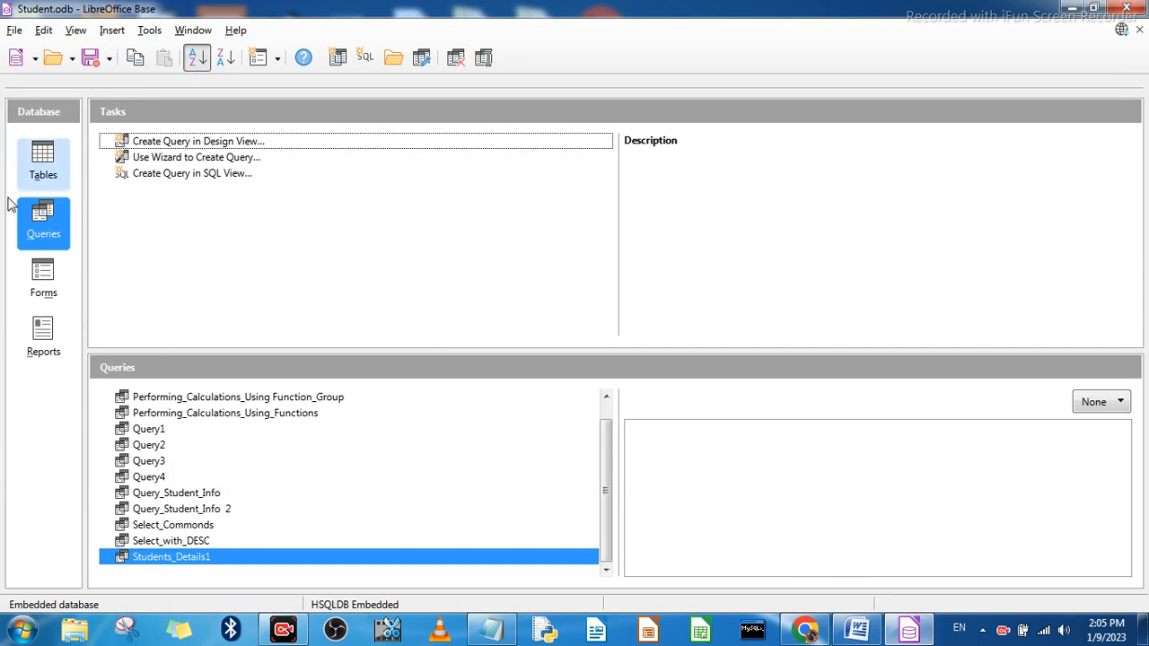
Step: Create a new query in Design View and add the Student_Info table to it
{"action": "left_click", "coordinate": [181, 141]}
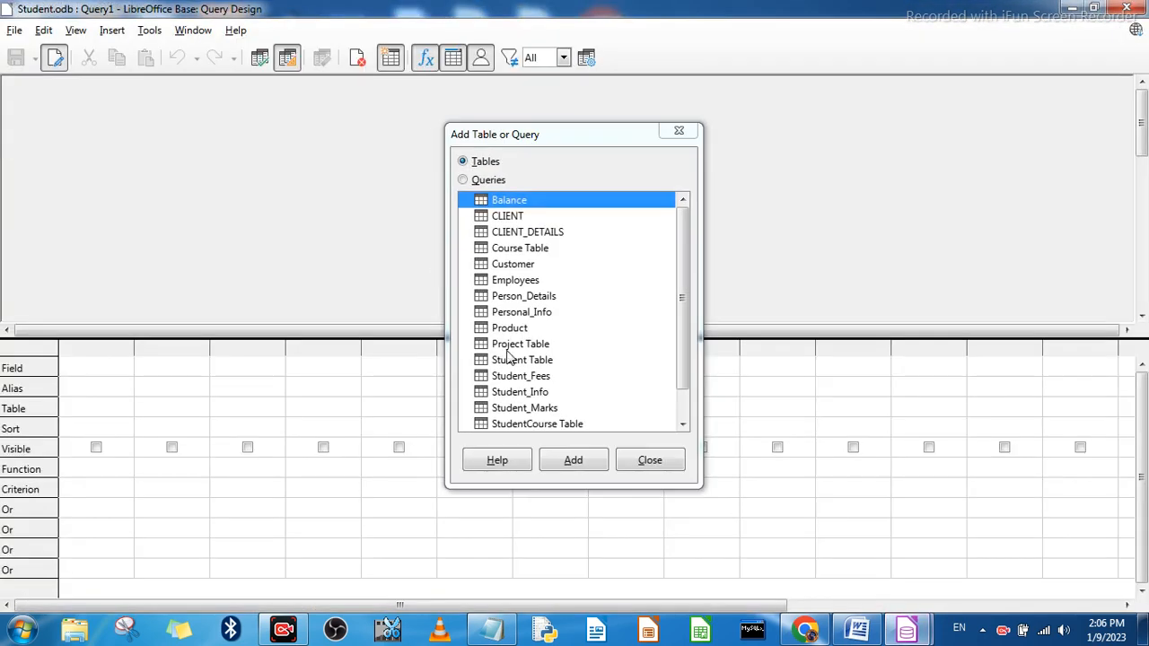
{"action": "left_click", "coordinate": [523, 395]}
{"action": "left_click", "coordinate": [579, 465]}
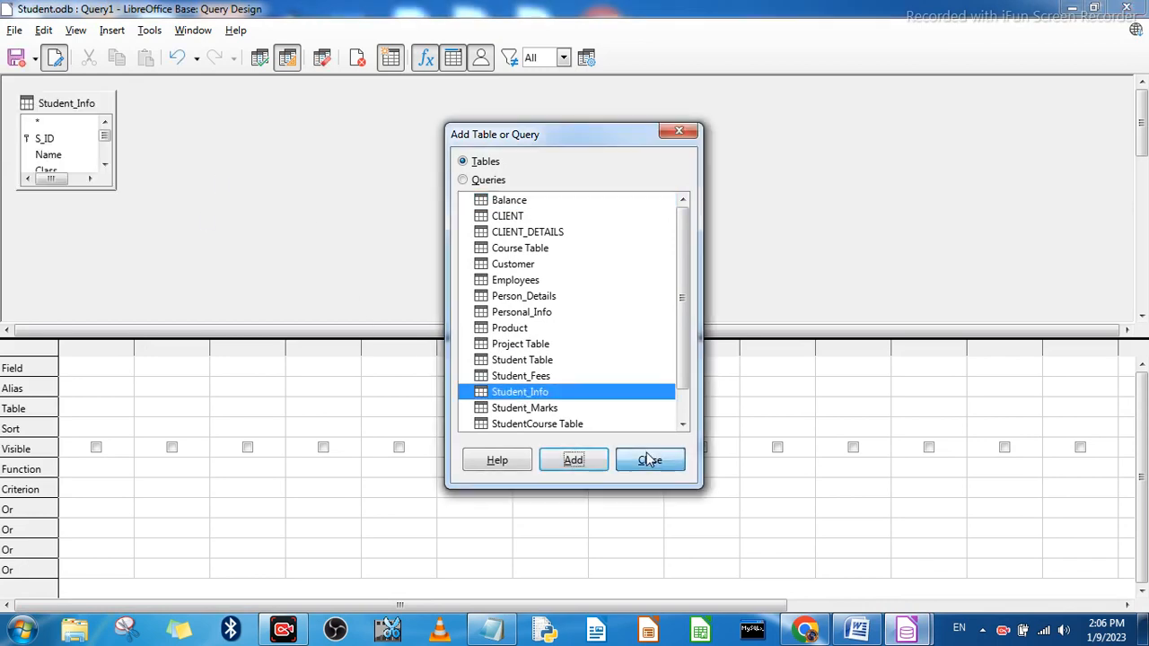
{"action": "left_click", "coordinate": [650, 461]}
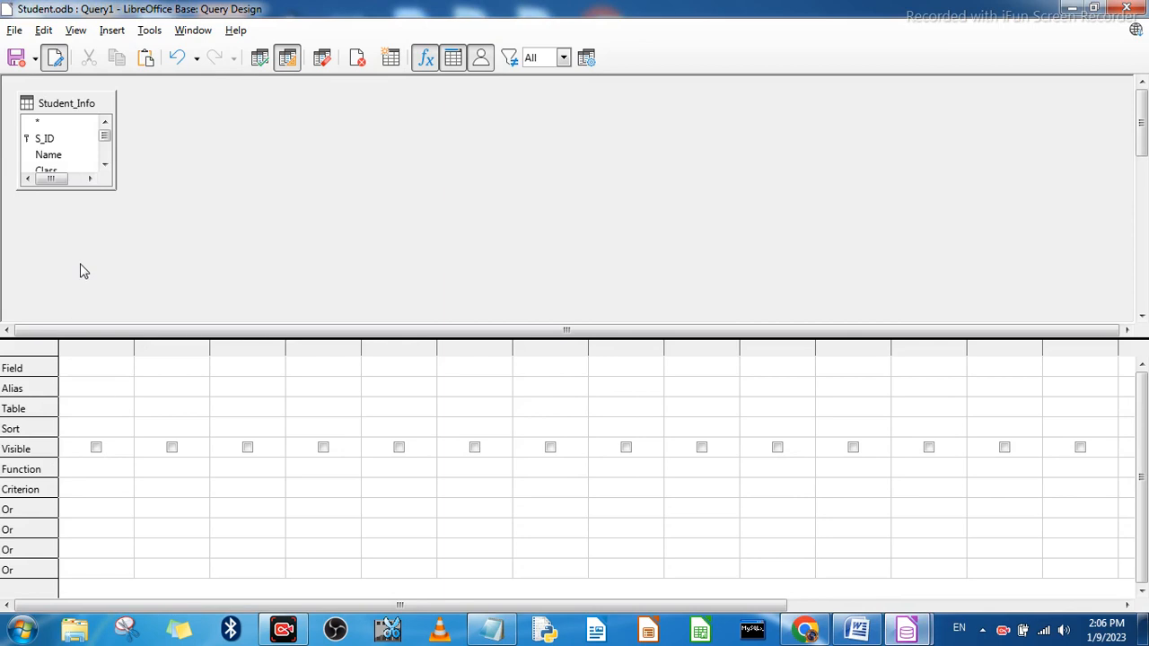
Step: Add the S_ID, Name and City fields of Student_Info to the first three query columns
{"action": "left_click", "coordinate": [91, 368]}
{"action": "left_click", "coordinate": [125, 369]}
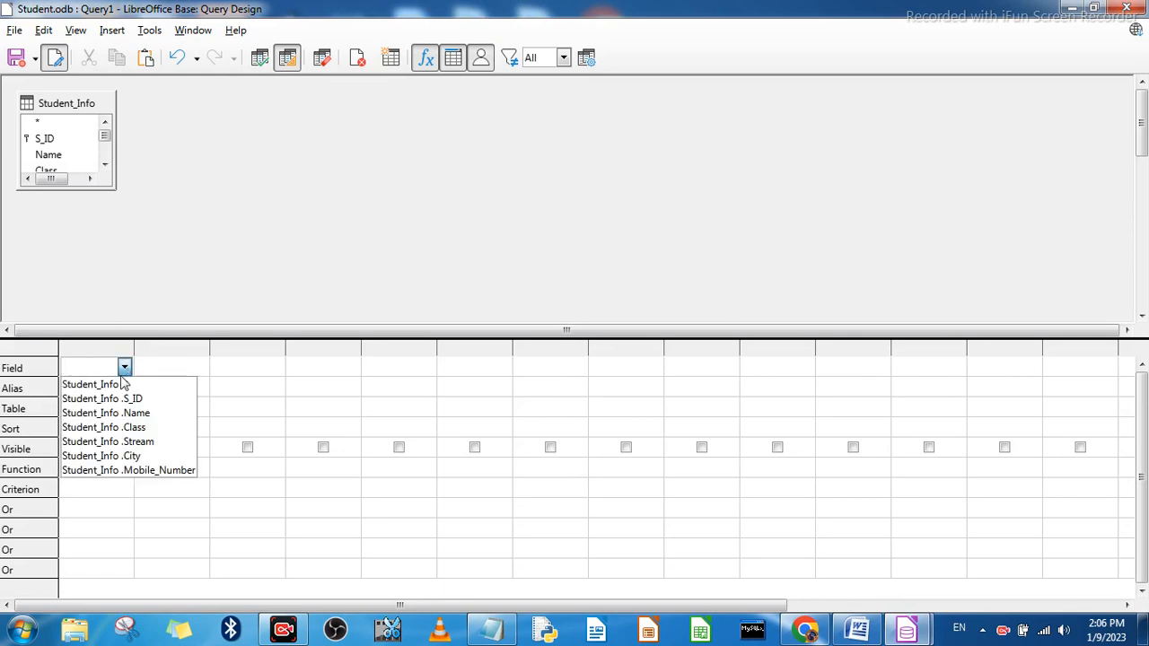
{"action": "left_click", "coordinate": [135, 399]}
{"action": "left_click", "coordinate": [170, 368]}
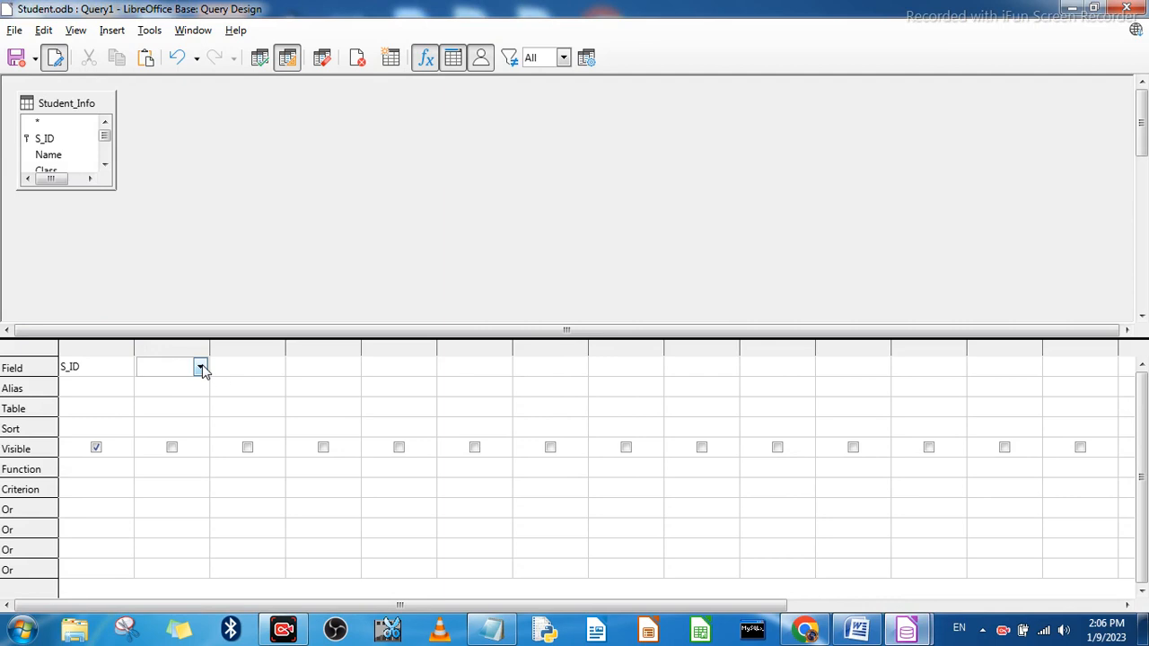
{"action": "left_click", "coordinate": [201, 368]}
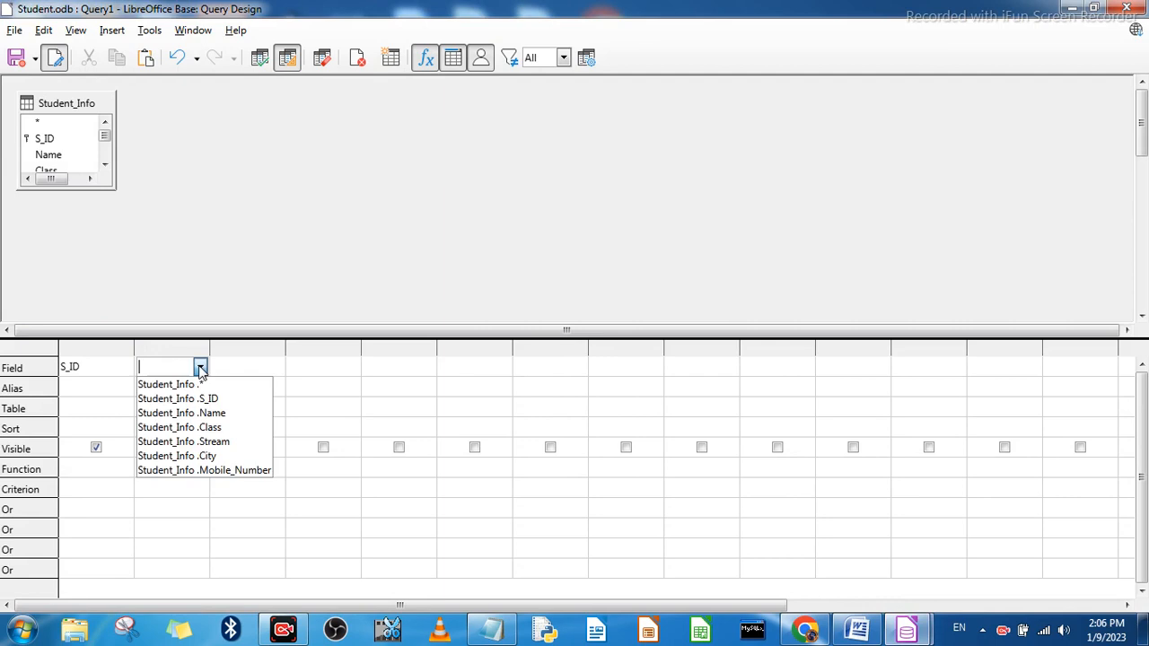
{"action": "left_click", "coordinate": [189, 413]}
{"action": "left_click", "coordinate": [239, 368]}
{"action": "left_click", "coordinate": [275, 369]}
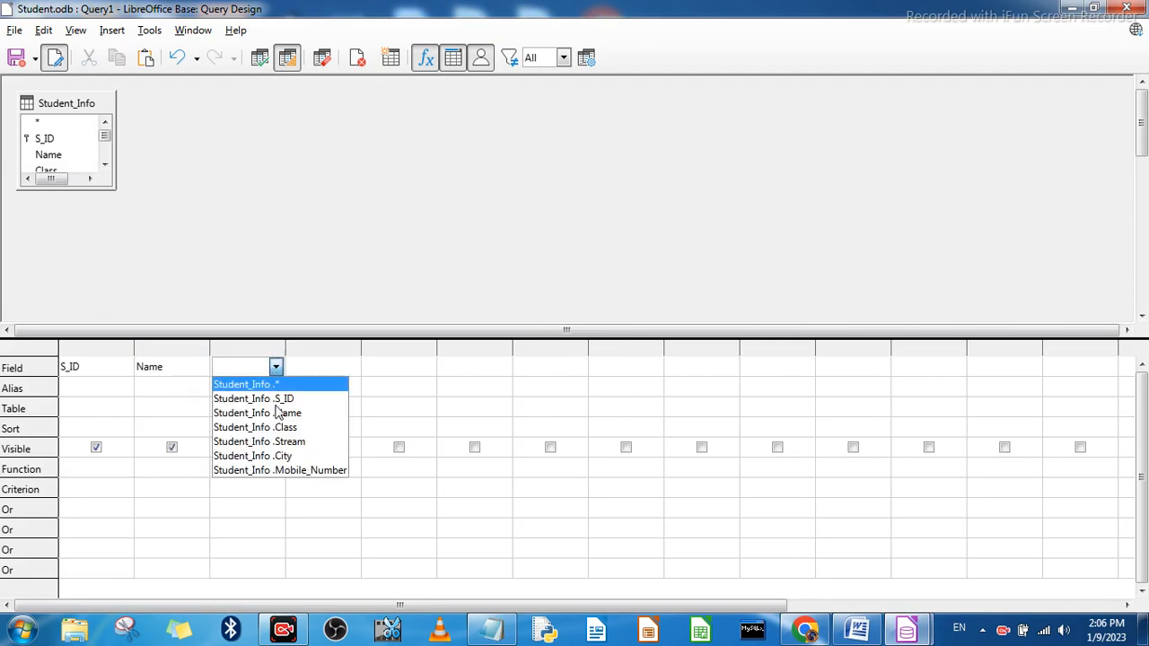
{"action": "left_click", "coordinate": [286, 455]}
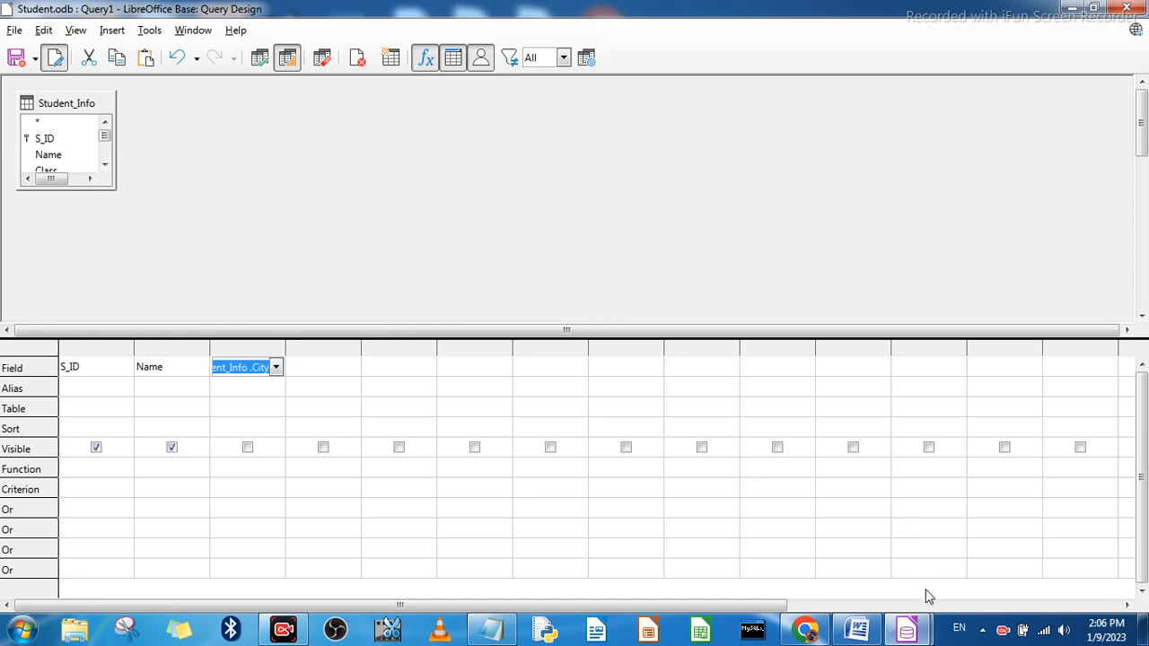
{"action": "left_click", "coordinate": [256, 369]}
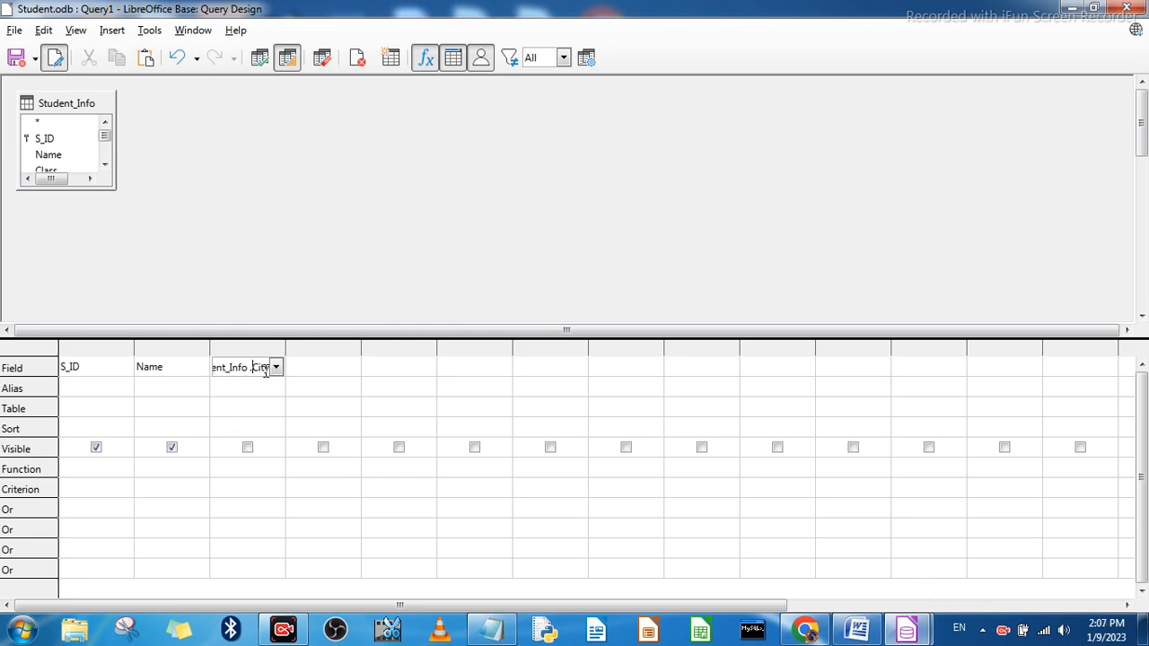
{"action": "left_click", "coordinate": [276, 369]}
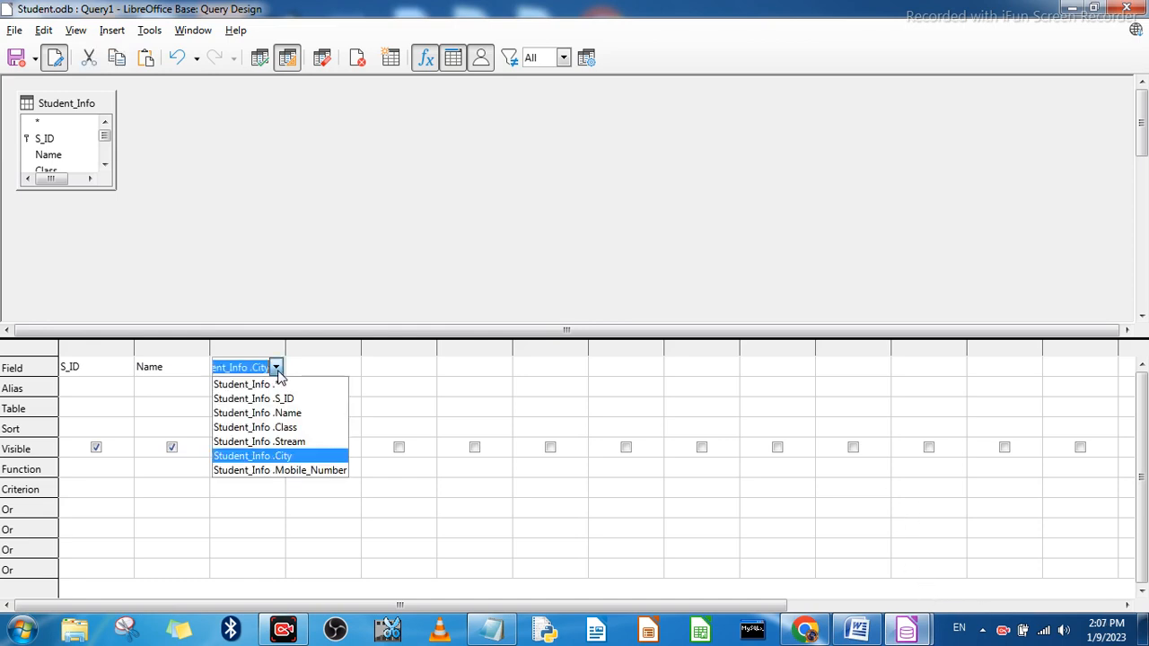
{"action": "left_click", "coordinate": [288, 456]}
Step: Fill in Student_Info as the table of the City, Name and S_ID columns
{"action": "left_click", "coordinate": [230, 406]}
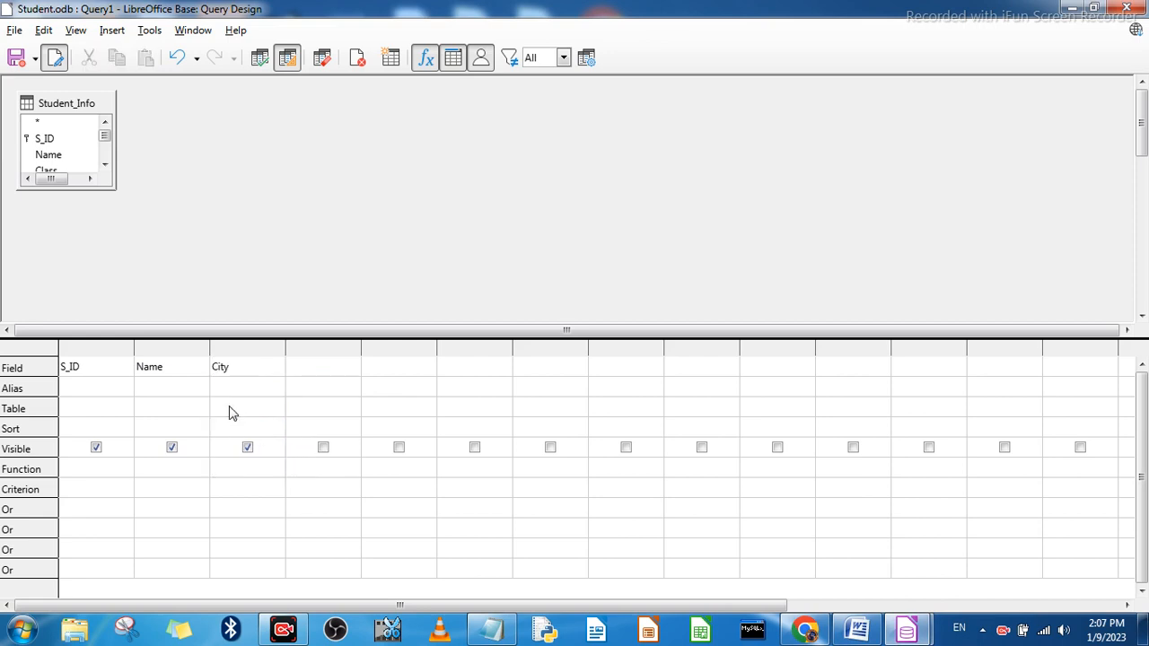
{"action": "left_click", "coordinate": [179, 410]}
{"action": "left_click", "coordinate": [88, 410]}
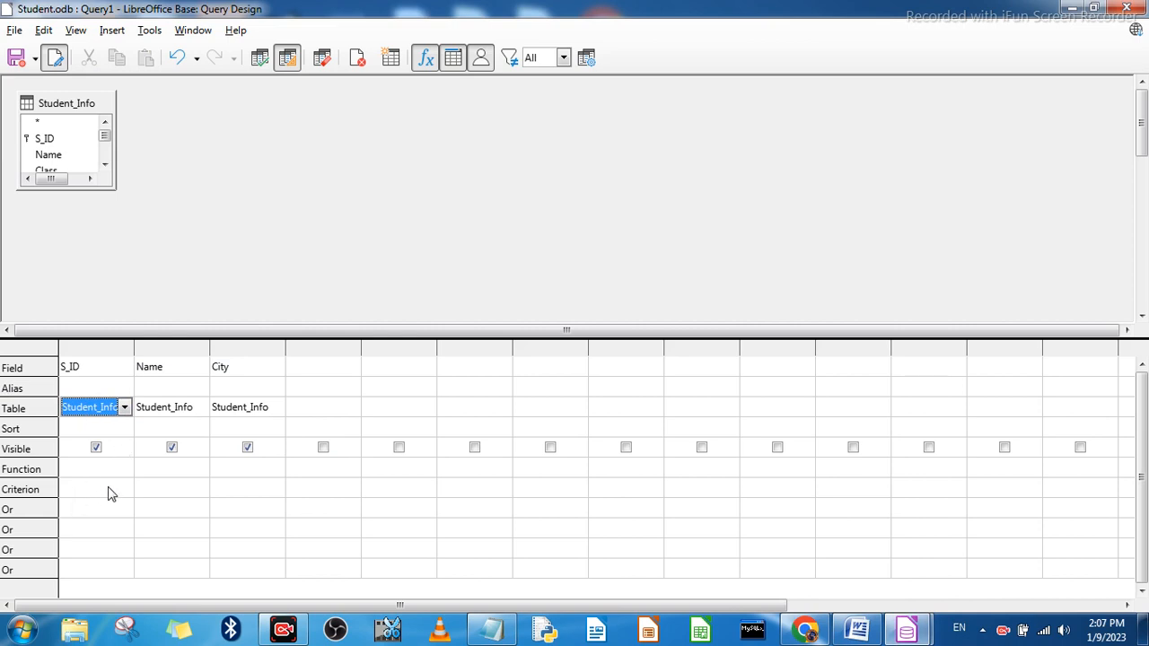
Step: Enter a LIKE criterion with a pattern beginning with De in the City column and run the query
{"action": "left_click", "coordinate": [235, 490]}
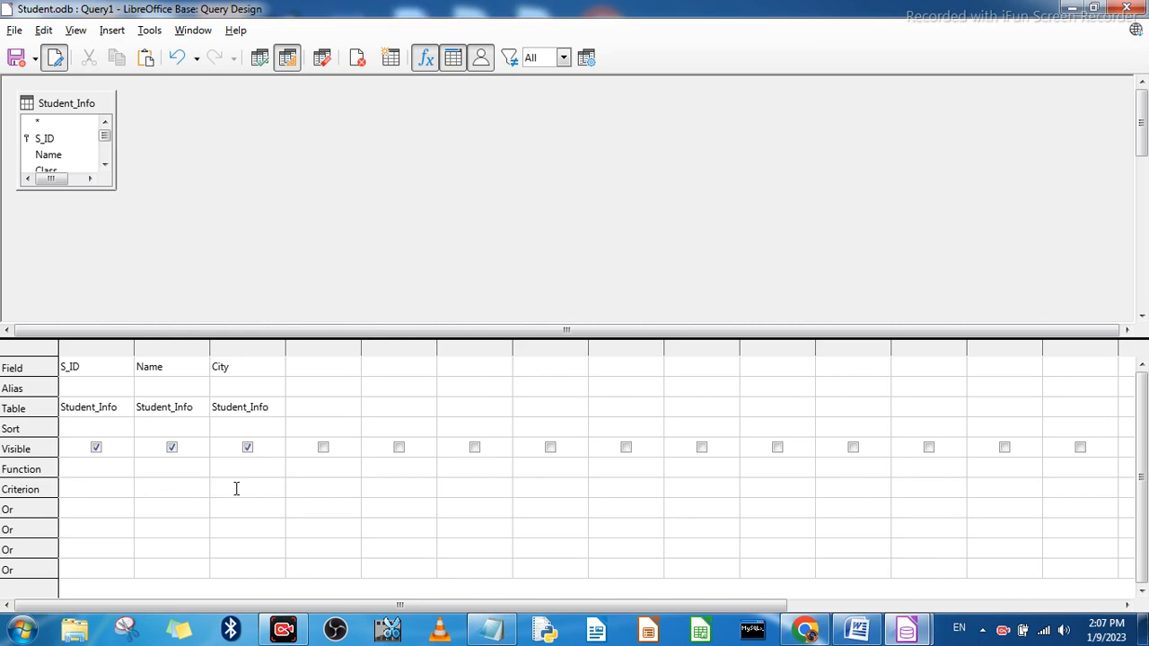
{"action": "type", "text": "LIKE"}
{"action": "type", "text": "D"}
{"action": "type", "text": "e"}
{"action": "left_click", "coordinate": [260, 59]}
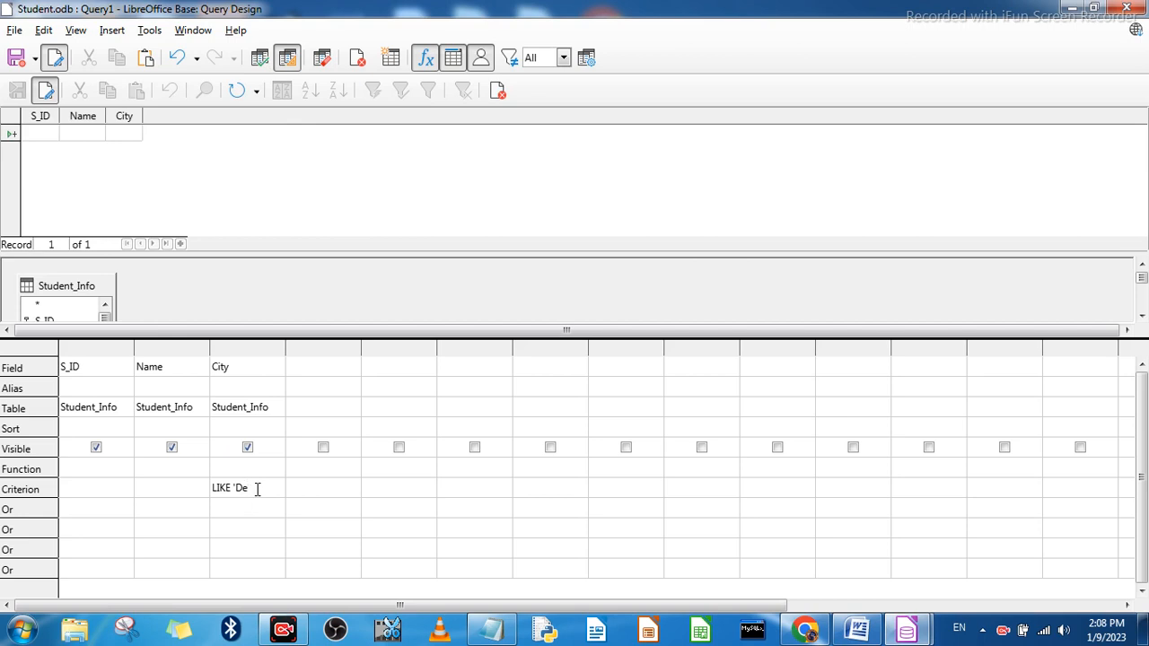
Step: Complete the City criterion as LIKE 'De%' and rerun the query
{"action": "type", "text": "%'"}
{"action": "left_click", "coordinate": [261, 58]}
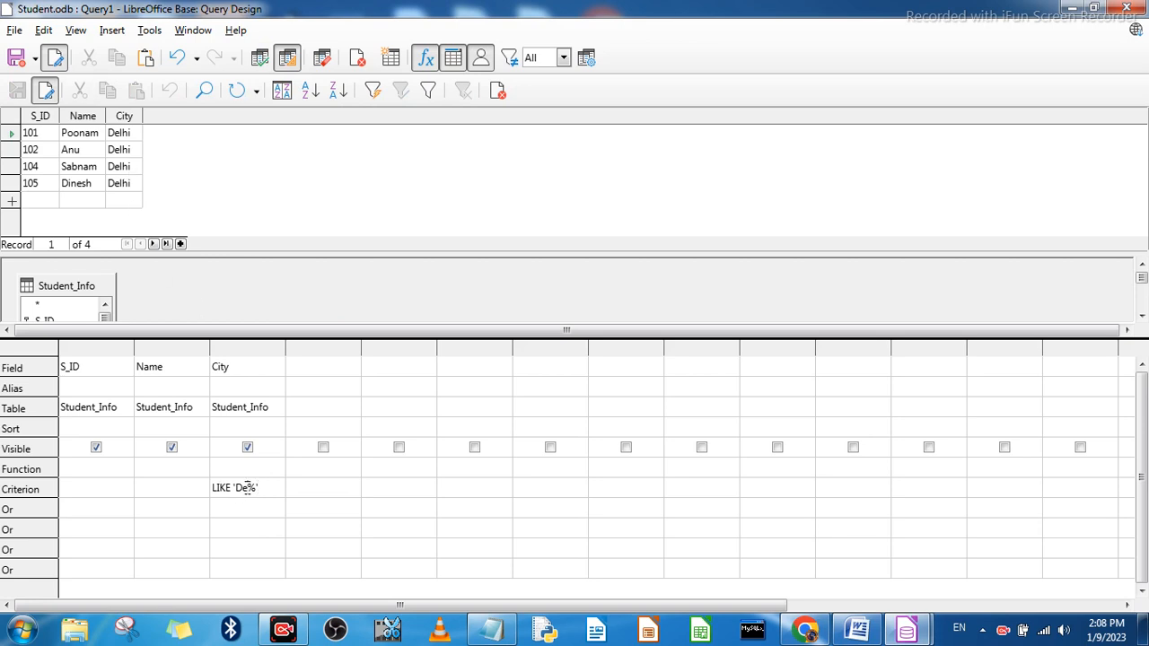
Step: Change the City criterion to LIKE 'No%' and run the query
{"action": "key", "text": "BackSpace"}
{"action": "key", "text": "BackSpace"}
{"action": "left_click", "coordinate": [260, 62]}
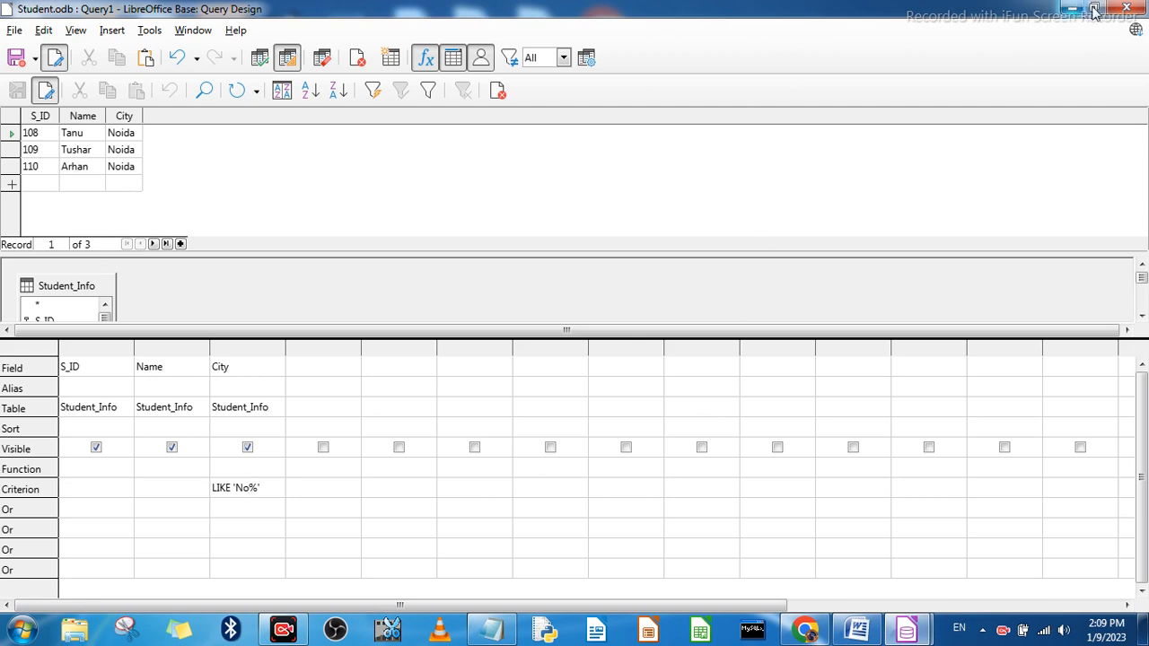
Step: Switch to the chapter notes in Microsoft Word and go to the functions table under PERFORMING CALCULATIONS
{"action": "left_click", "coordinate": [858, 631]}
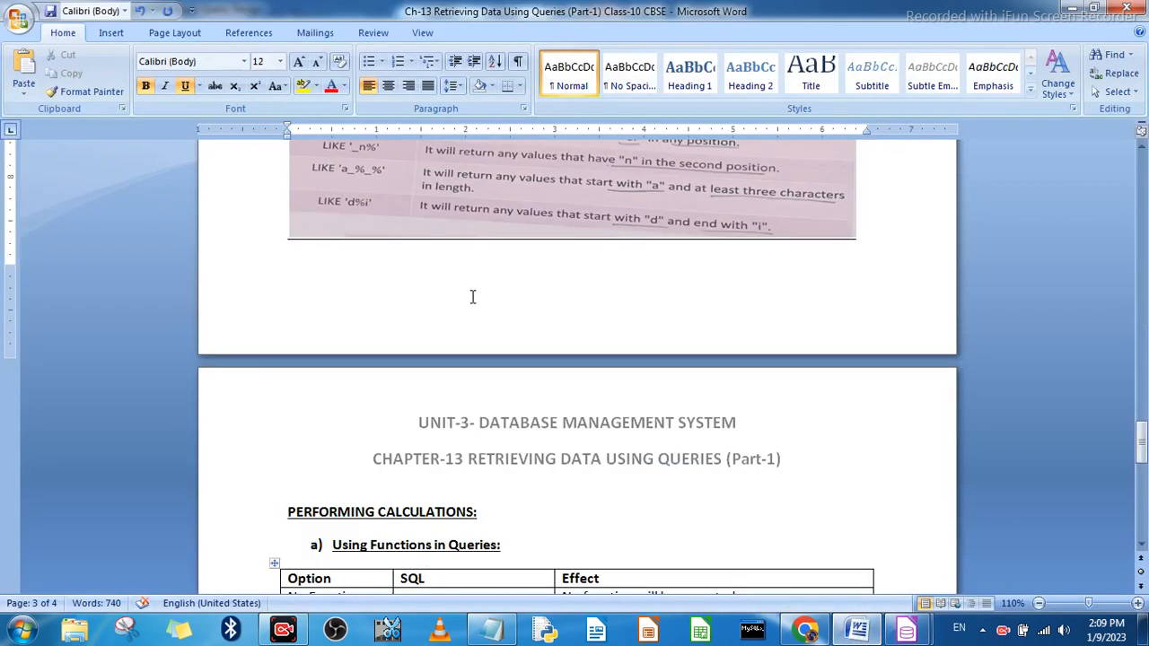
{"action": "scroll", "coordinate": [466, 340], "scroll_direction": "down", "scroll_amount": 6}
{"action": "scroll", "coordinate": [465, 340], "scroll_direction": "down", "scroll_amount": 1}
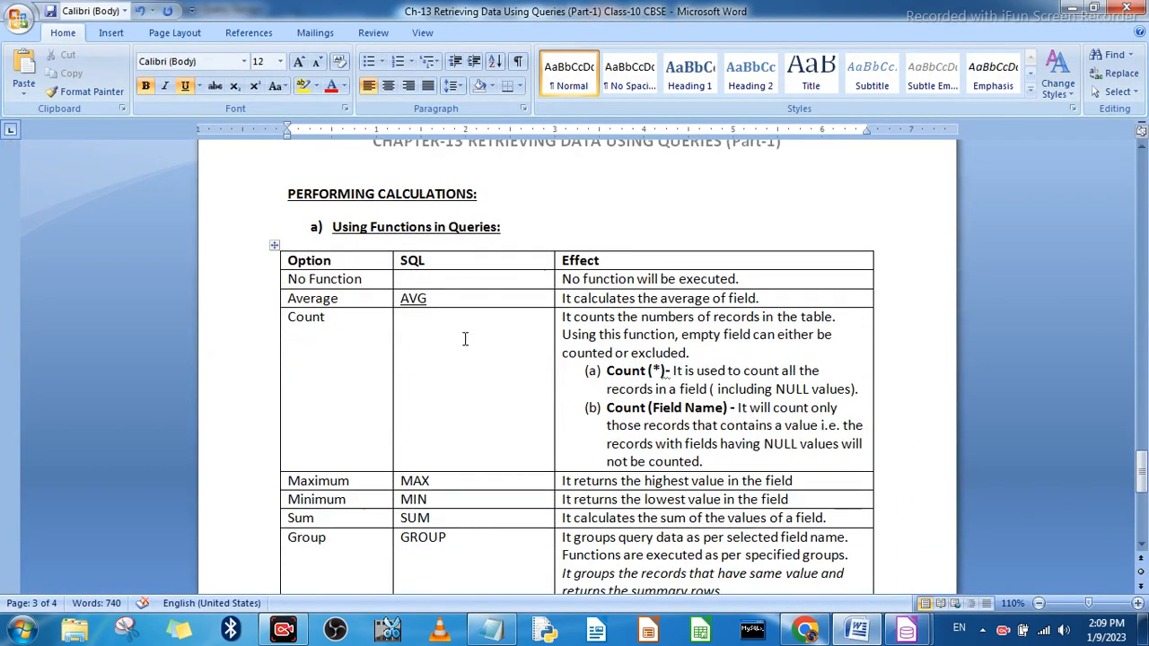
{"action": "left_click", "coordinate": [374, 284]}
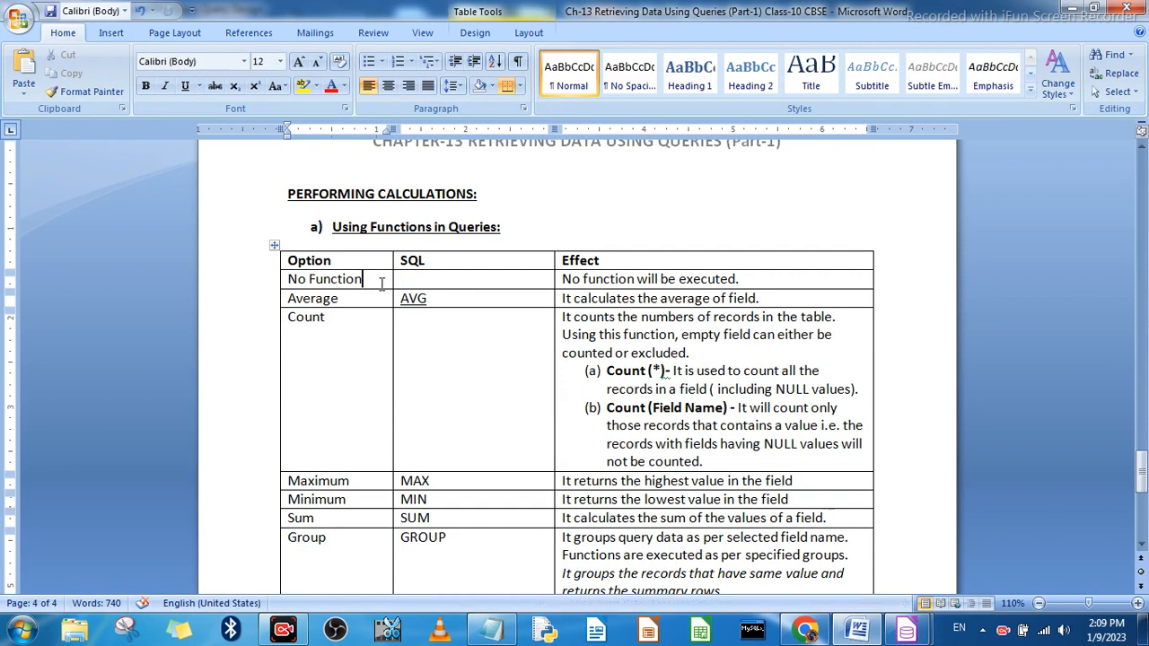
Step: Return to the query design in LibreOffice Base and activate the Function cell of the S_ID column
{"action": "left_click", "coordinate": [907, 633]}
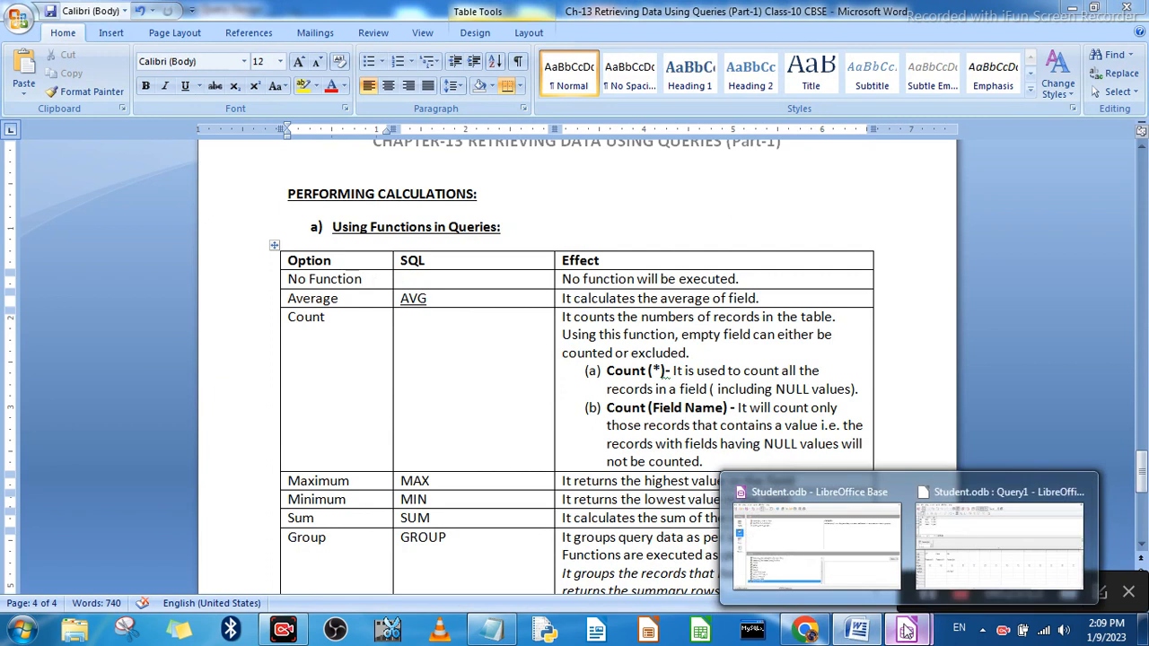
{"action": "left_click", "coordinate": [972, 550]}
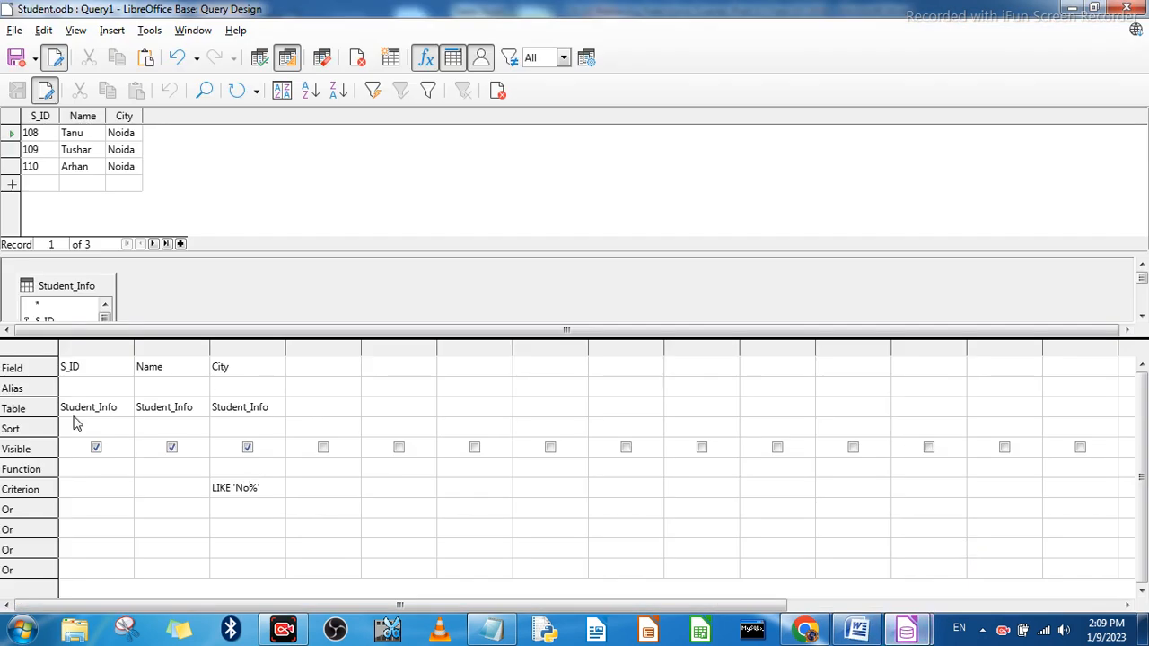
{"action": "left_click", "coordinate": [90, 472]}
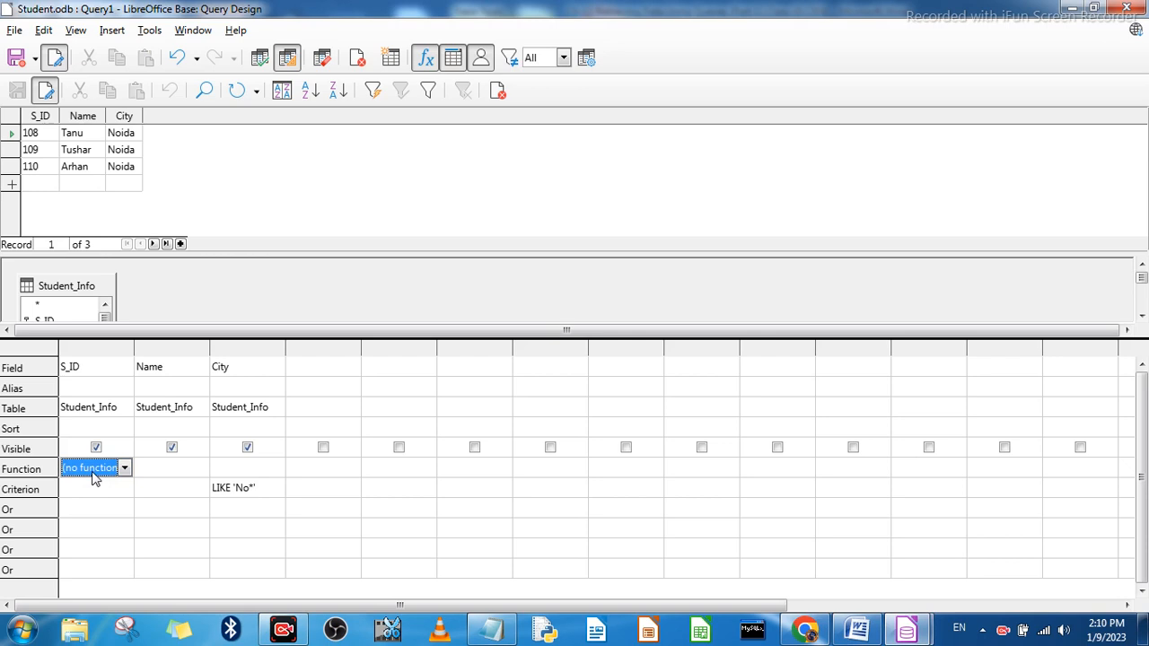
Step: Go back to the Word notes and review the table of query functions from No Function to Group
{"action": "left_click", "coordinate": [1073, 8]}
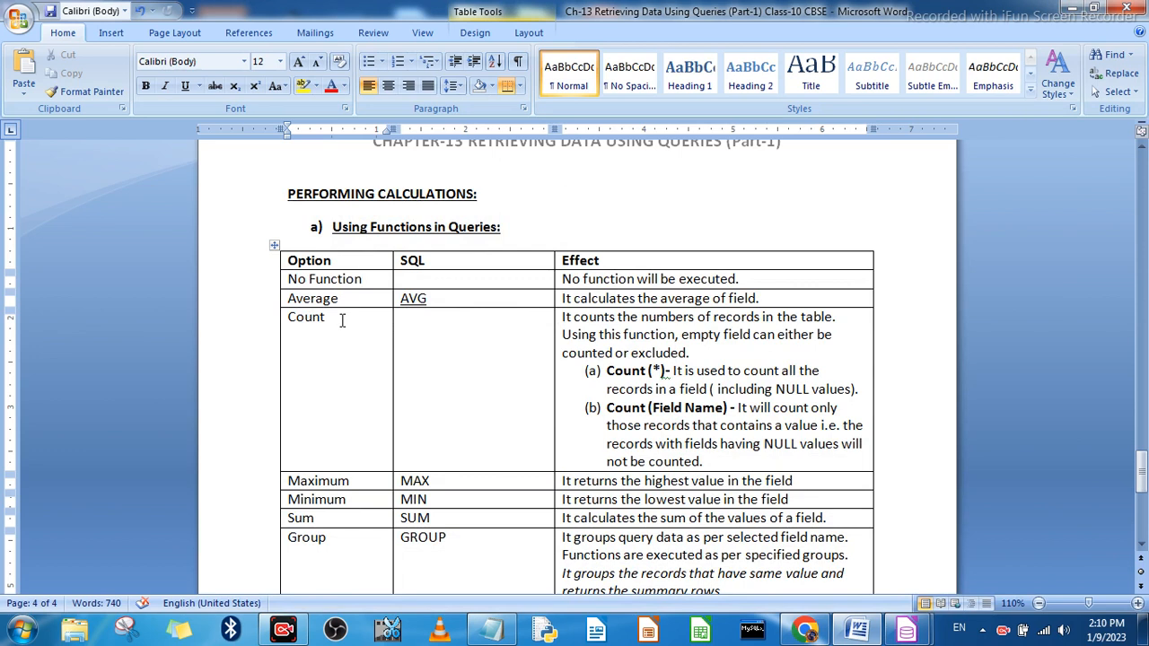
{"action": "scroll", "coordinate": [643, 341], "scroll_direction": "down", "scroll_amount": 1}
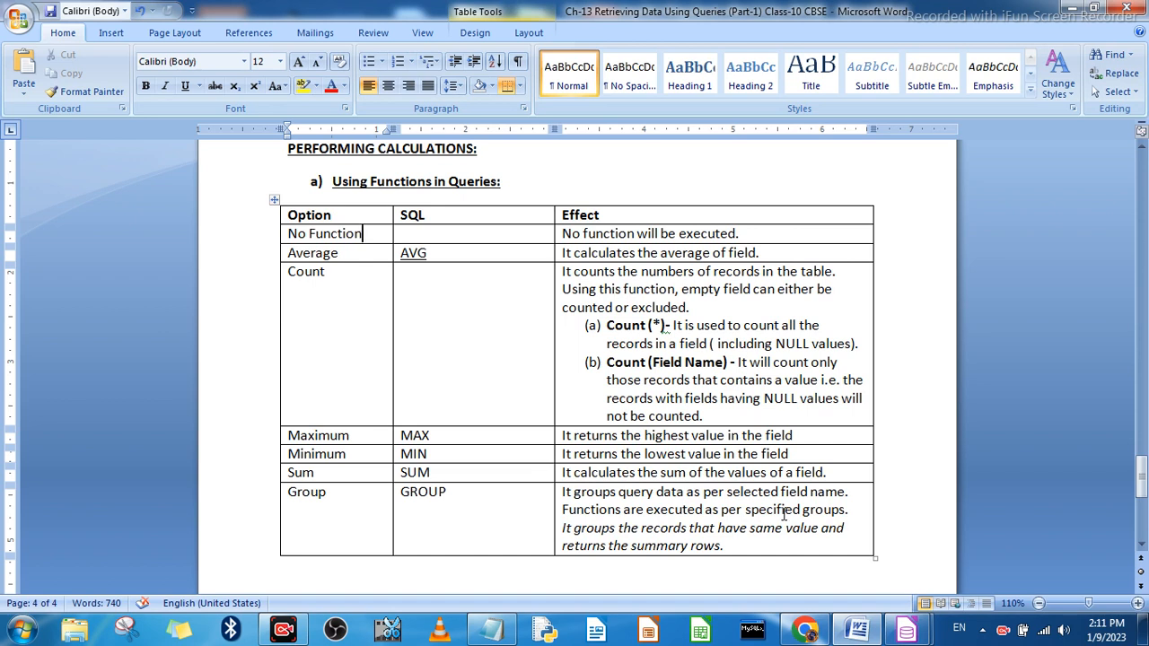
{"action": "scroll", "coordinate": [780, 501], "scroll_direction": "down", "scroll_amount": 5}
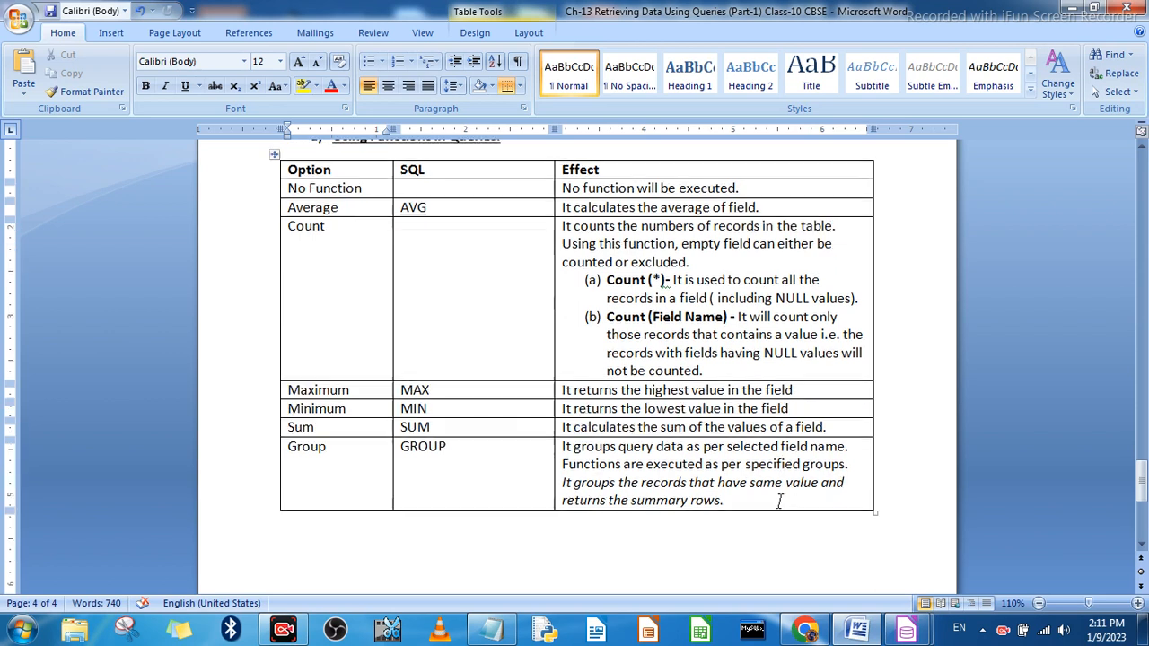
{"action": "scroll", "coordinate": [759, 498], "scroll_direction": "down", "scroll_amount": 4}
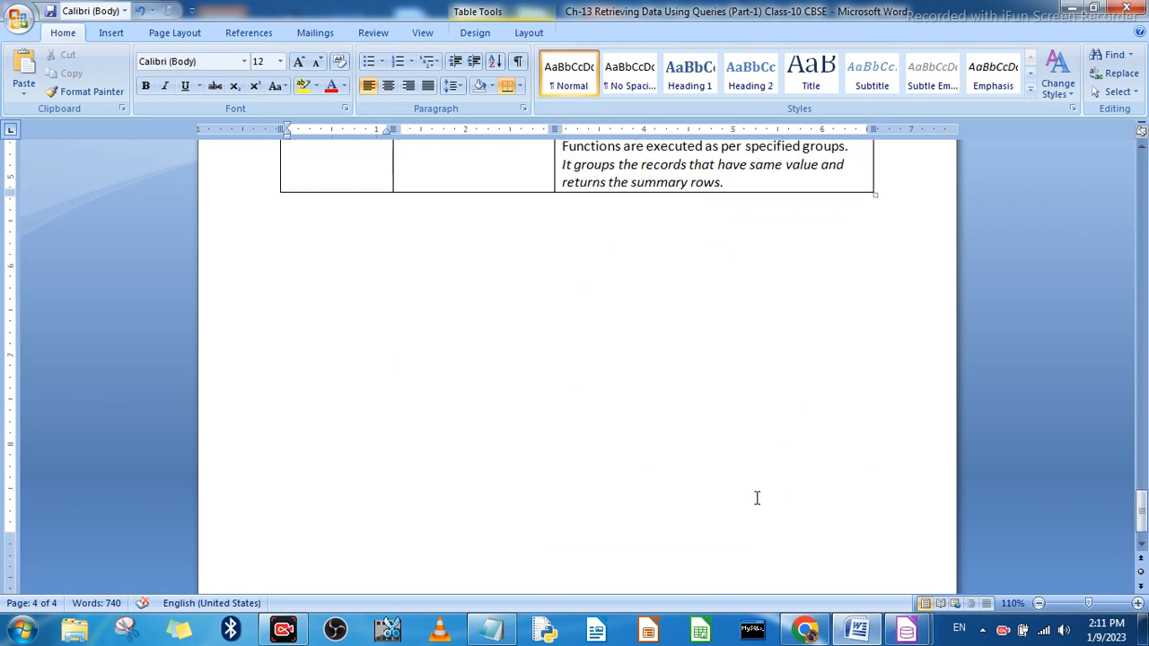
{"action": "scroll", "coordinate": [754, 499], "scroll_direction": "up", "scroll_amount": 10}
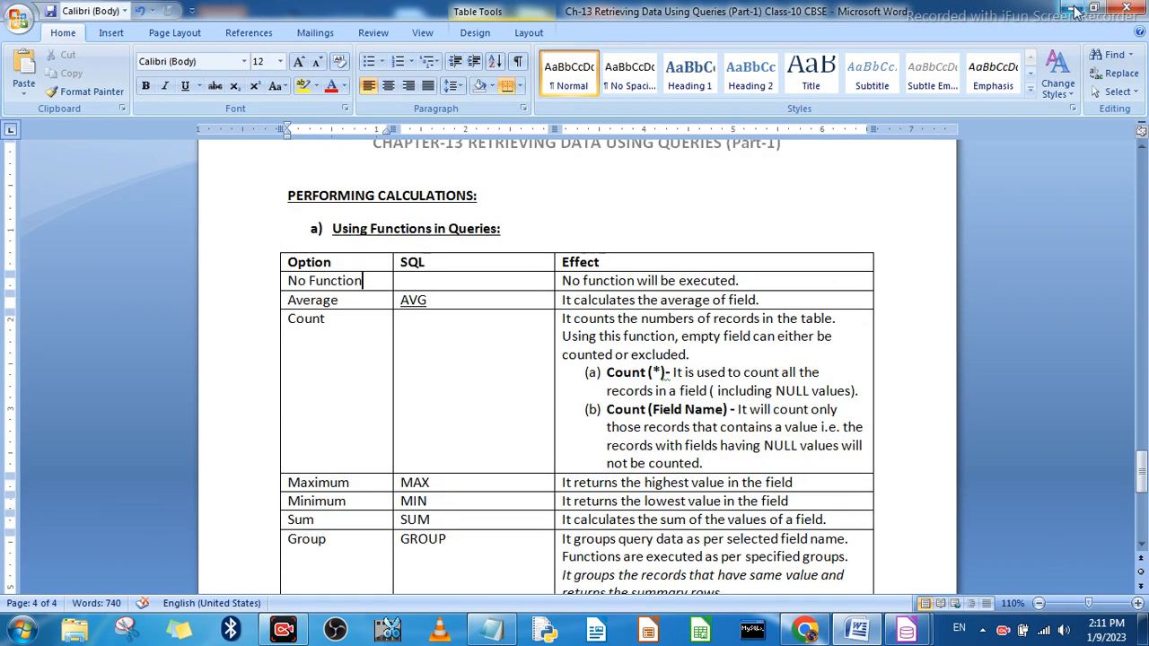
Step: Switch to the Student database in LibreOffice Base, open the Product table to examine its records, and close it
{"action": "left_click", "coordinate": [907, 632]}
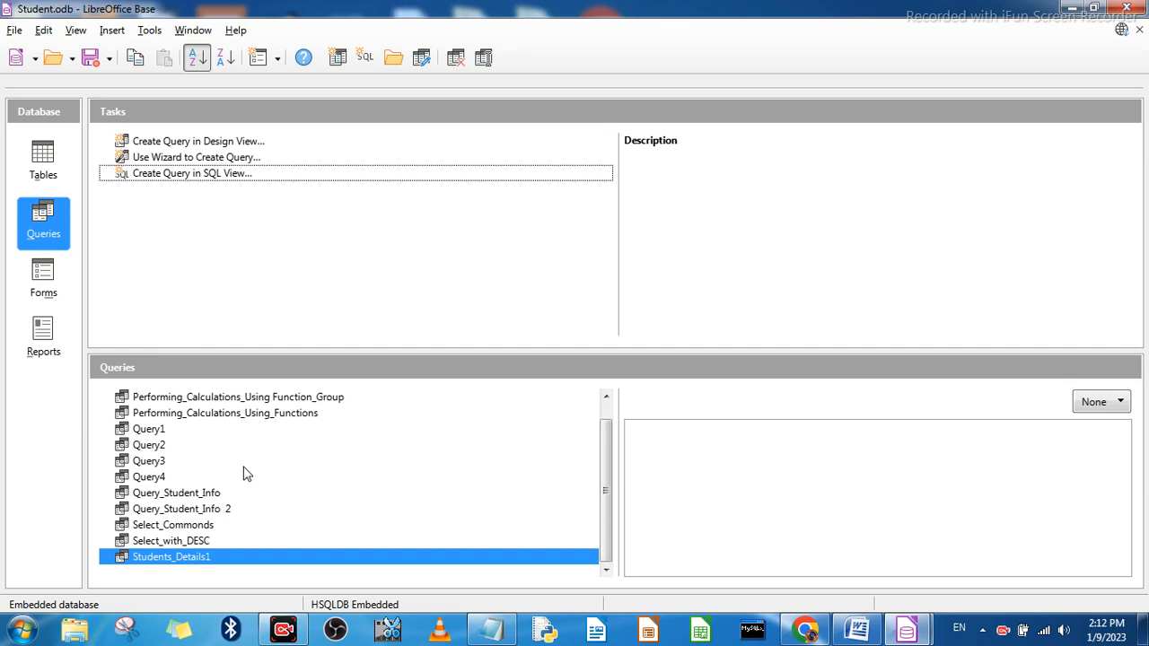
{"action": "scroll", "coordinate": [184, 468], "scroll_direction": "up", "scroll_amount": 1}
{"action": "left_click", "coordinate": [42, 171]}
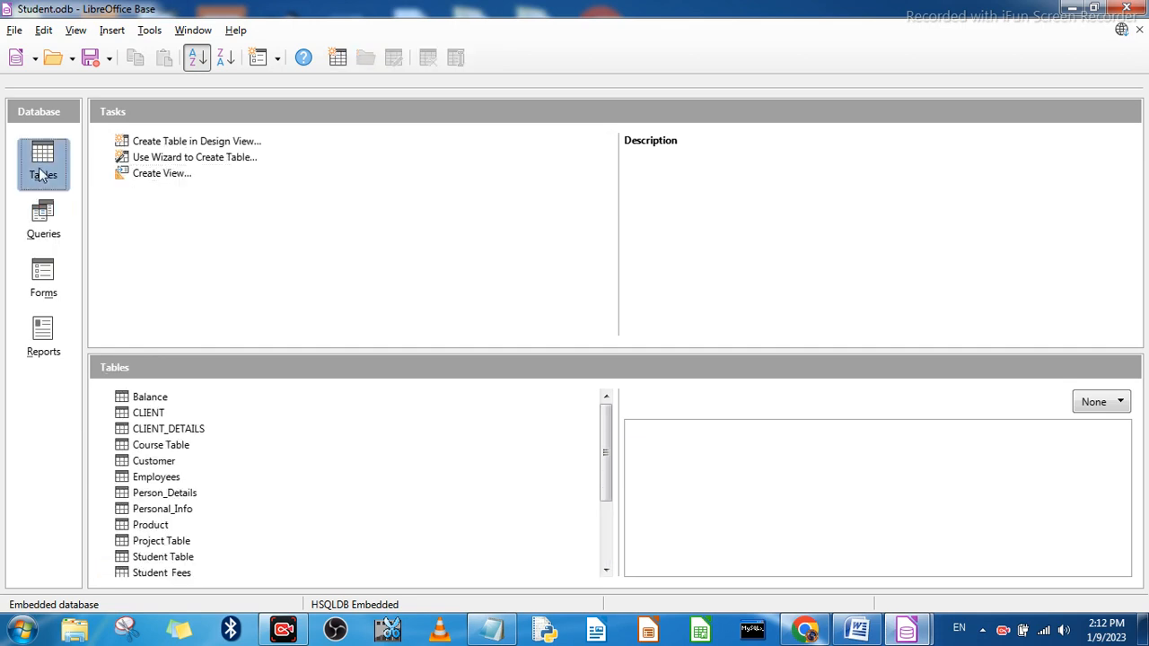
{"action": "double_click", "coordinate": [150, 525]}
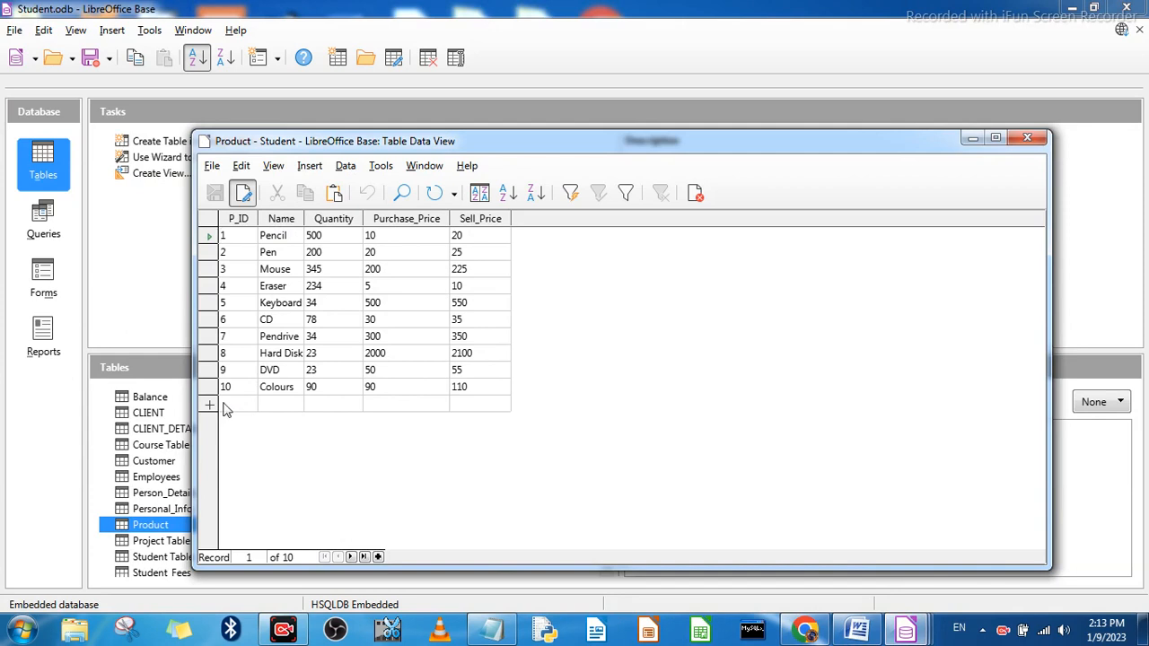
{"action": "left_click", "coordinate": [1027, 137]}
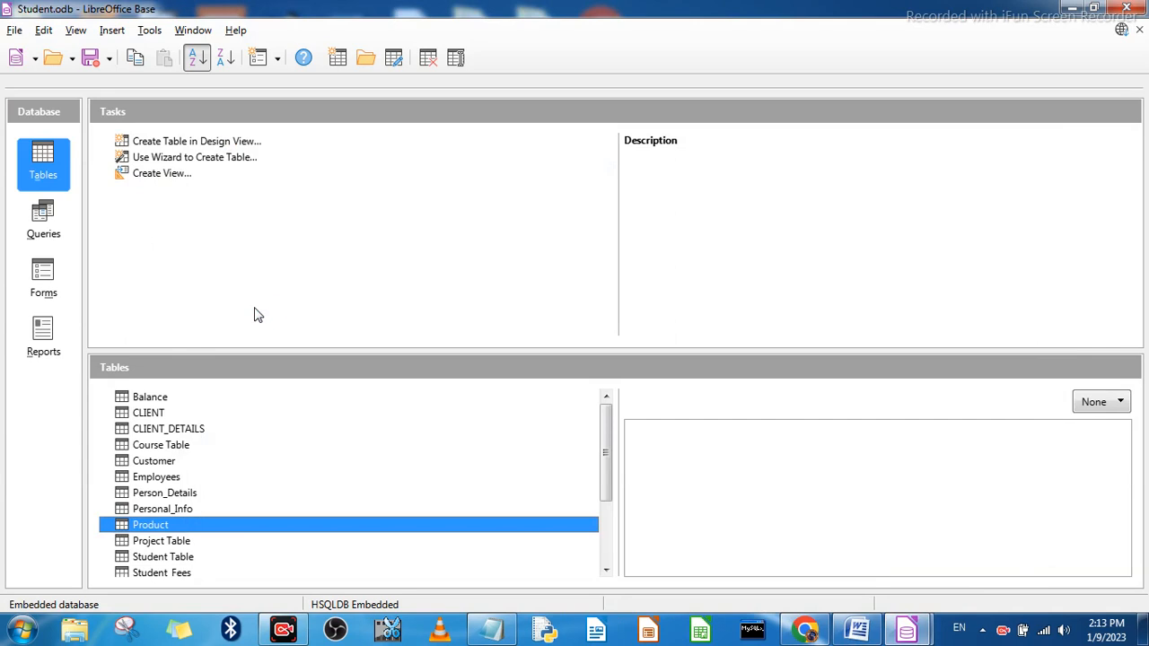
Step: Create a new query in Design View and add the Product table to it
{"action": "left_click", "coordinate": [229, 149]}
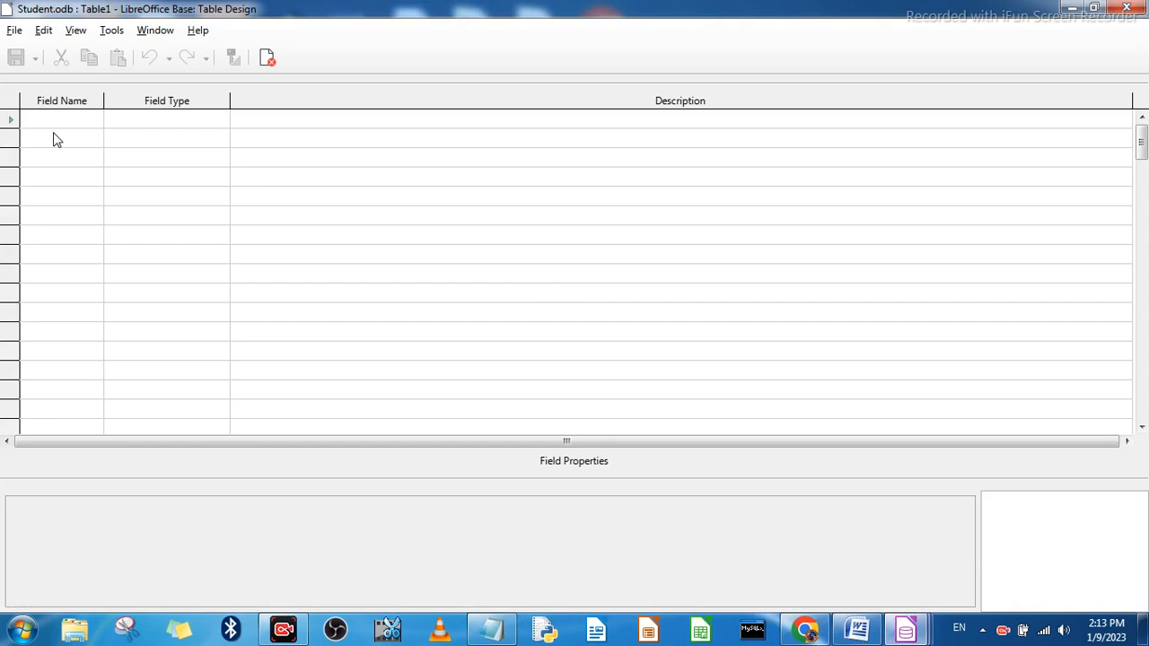
{"action": "left_click", "coordinate": [1144, 13]}
{"action": "left_click", "coordinate": [43, 225]}
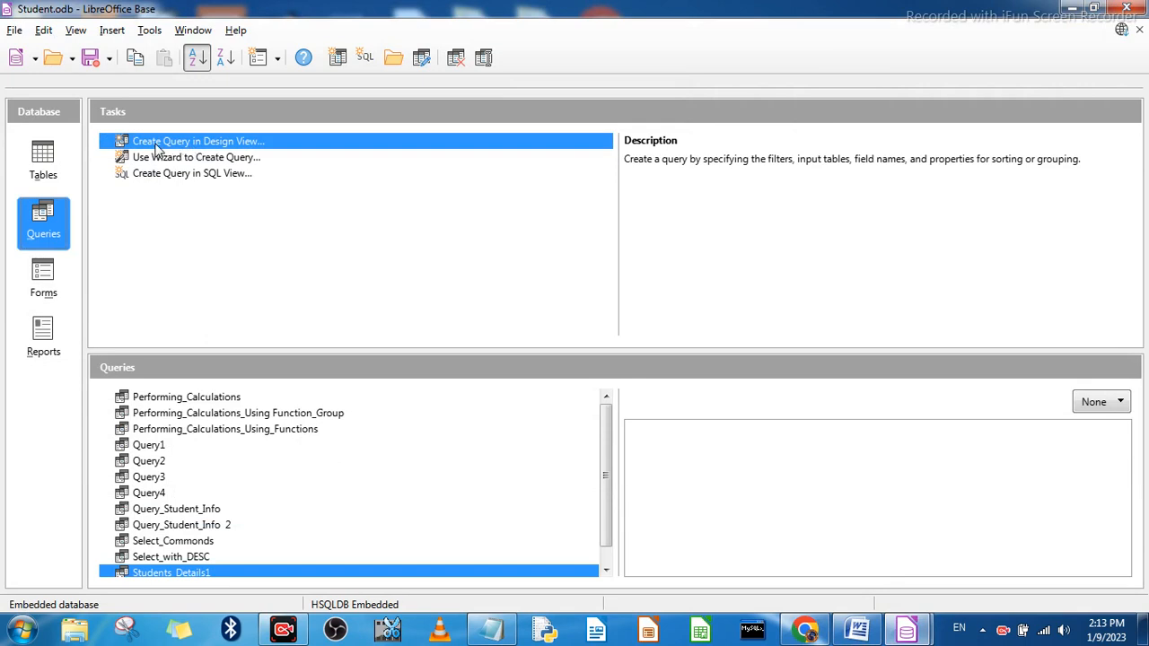
{"action": "left_click", "coordinate": [186, 145]}
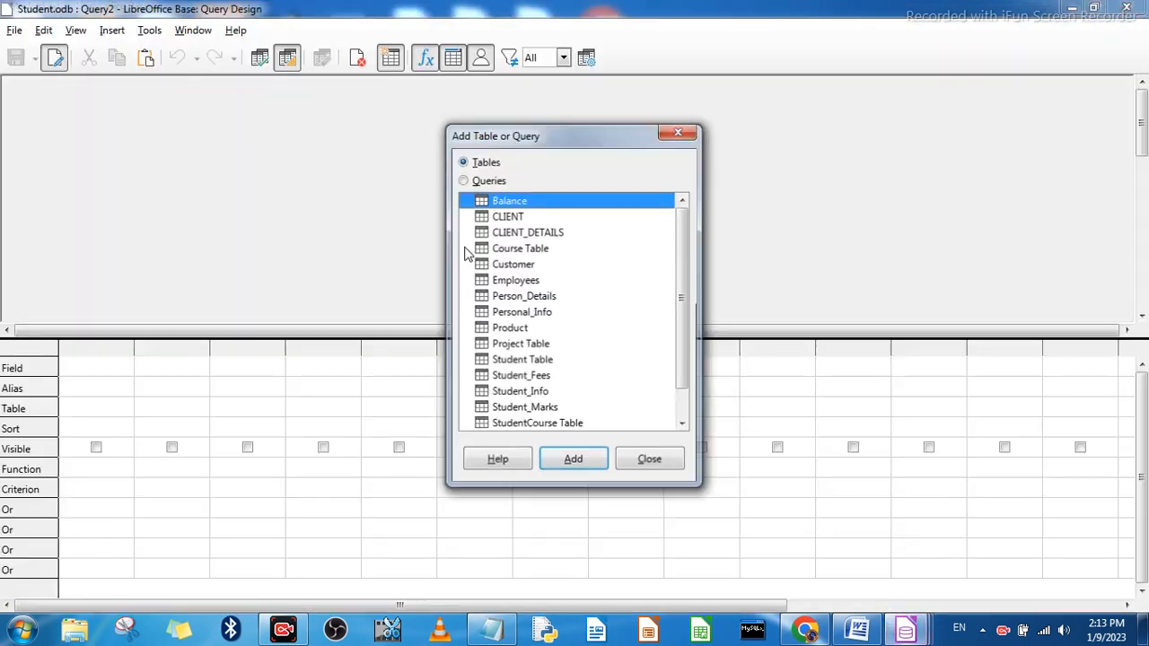
{"action": "left_click", "coordinate": [507, 329]}
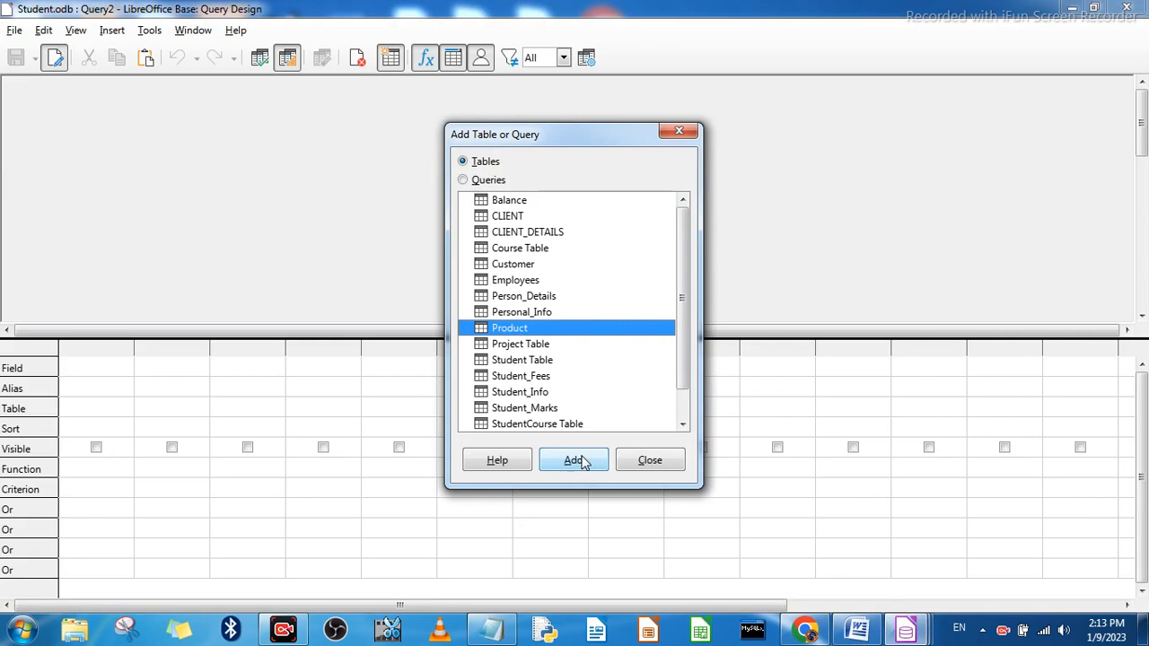
{"action": "left_click", "coordinate": [580, 458]}
{"action": "left_click", "coordinate": [645, 460]}
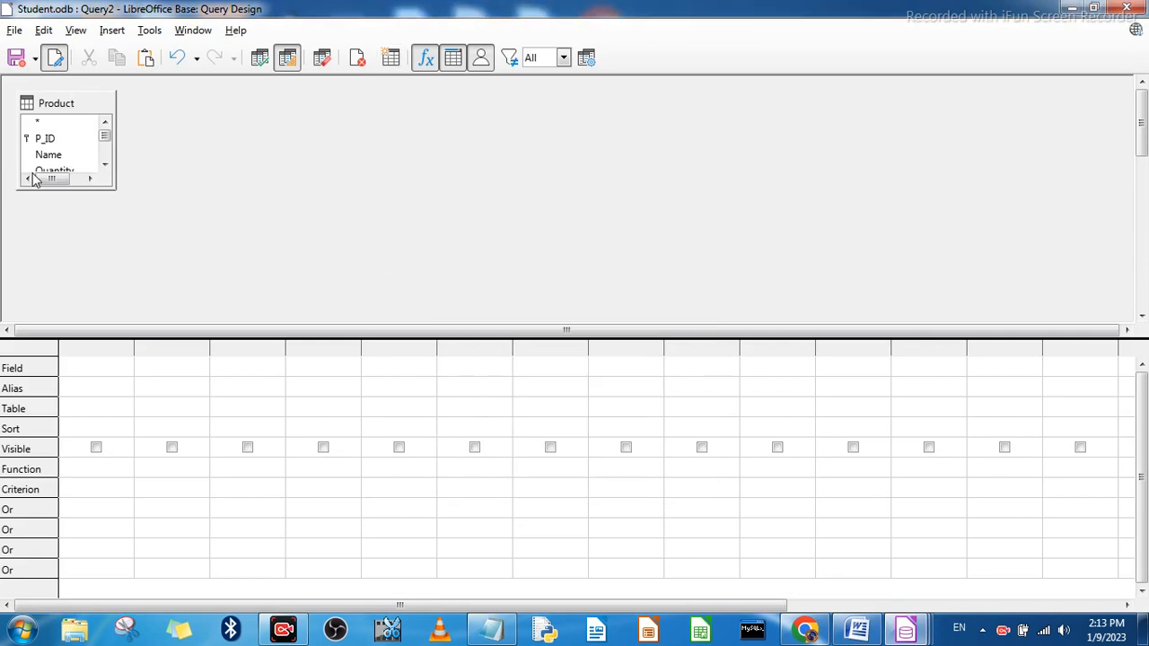
Step: Set the first two query columns to the P_ID and Name fields of the Product table
{"action": "left_click", "coordinate": [97, 366]}
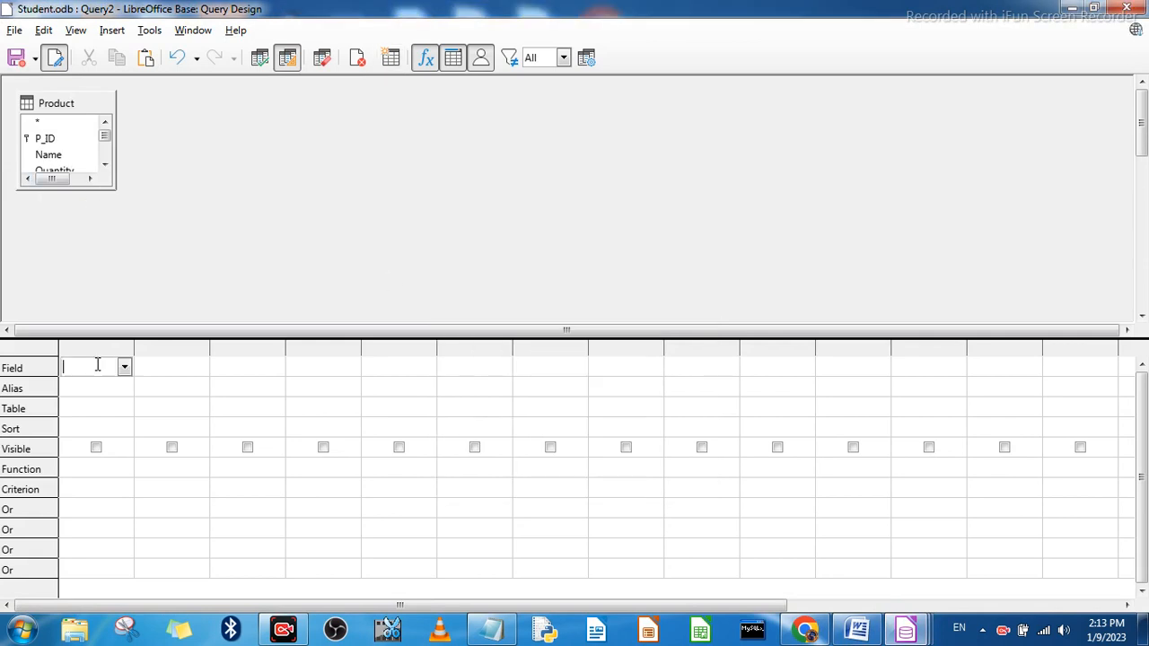
{"action": "left_click", "coordinate": [124, 368]}
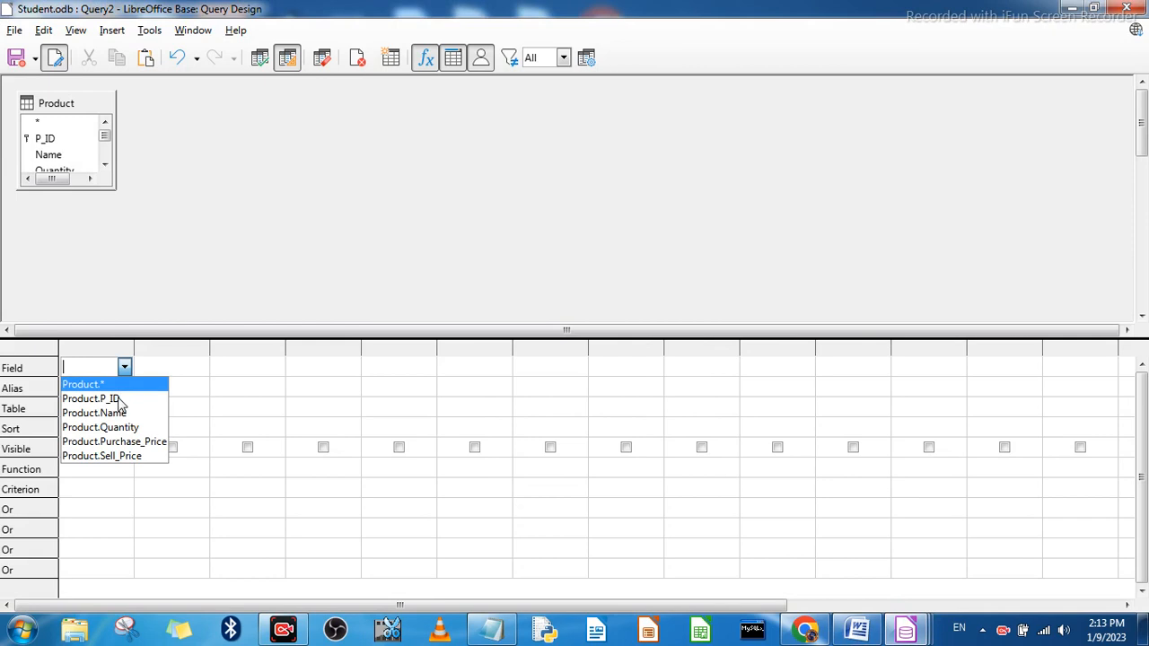
{"action": "left_click", "coordinate": [123, 398]}
{"action": "left_click", "coordinate": [162, 374]}
{"action": "left_click", "coordinate": [199, 368]}
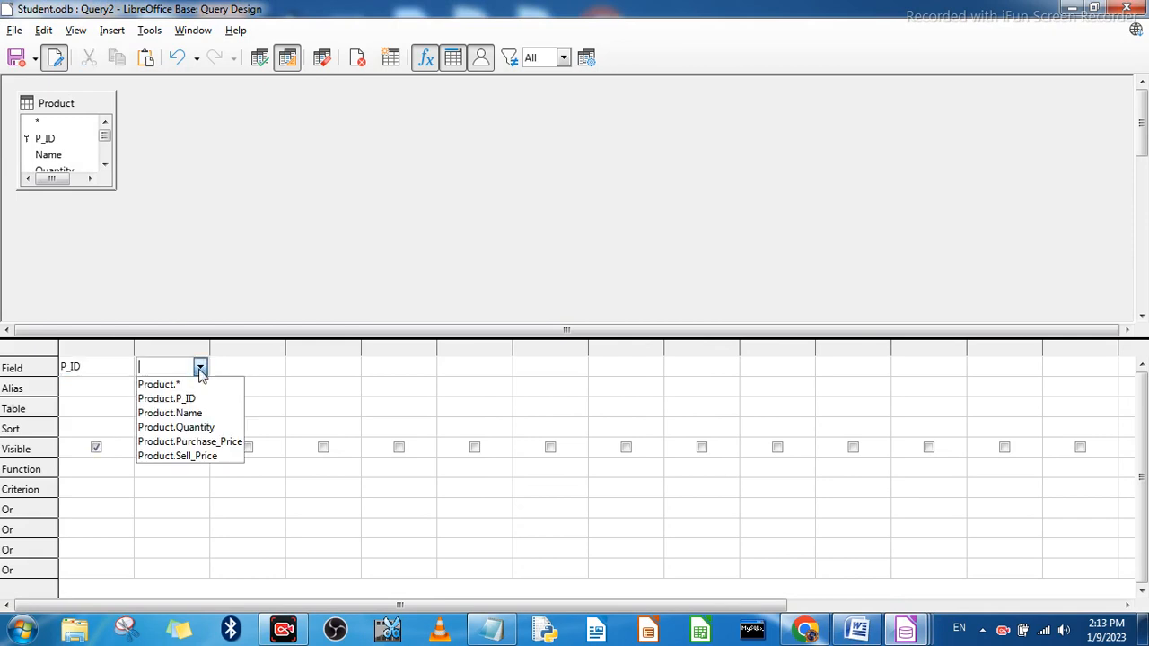
{"action": "left_click", "coordinate": [180, 413]}
Step: Set the third and fourth query columns to the Quantity and Purchase_Price fields
{"action": "left_click", "coordinate": [232, 371]}
{"action": "left_click", "coordinate": [275, 368]}
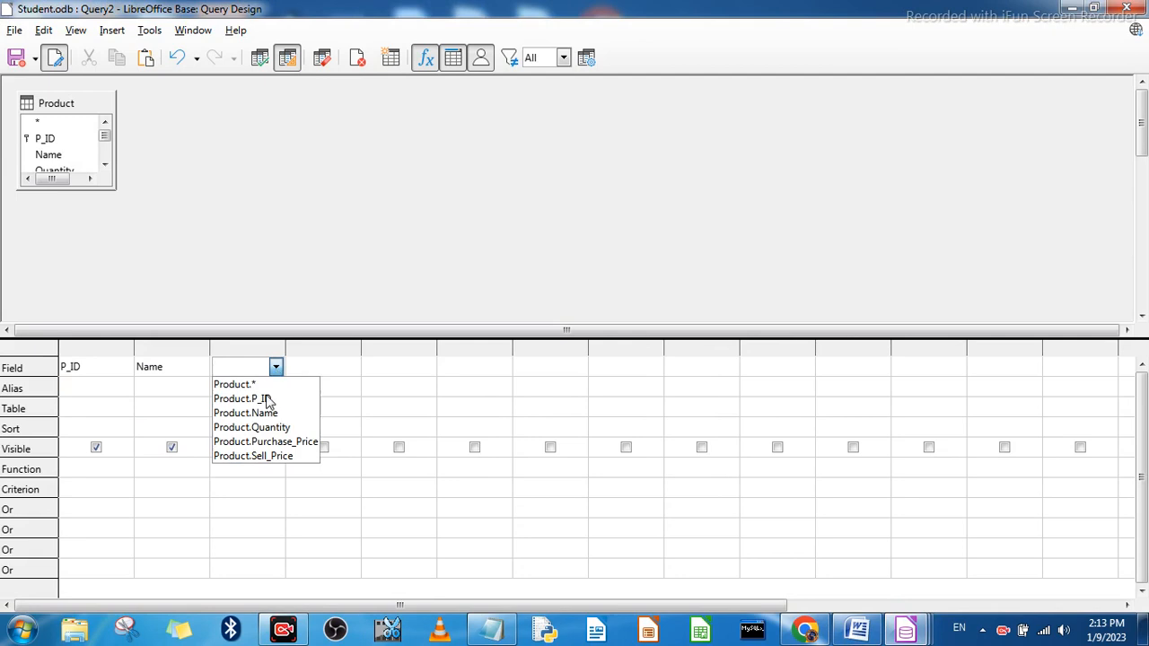
{"action": "left_click", "coordinate": [286, 427]}
{"action": "left_click", "coordinate": [328, 370]}
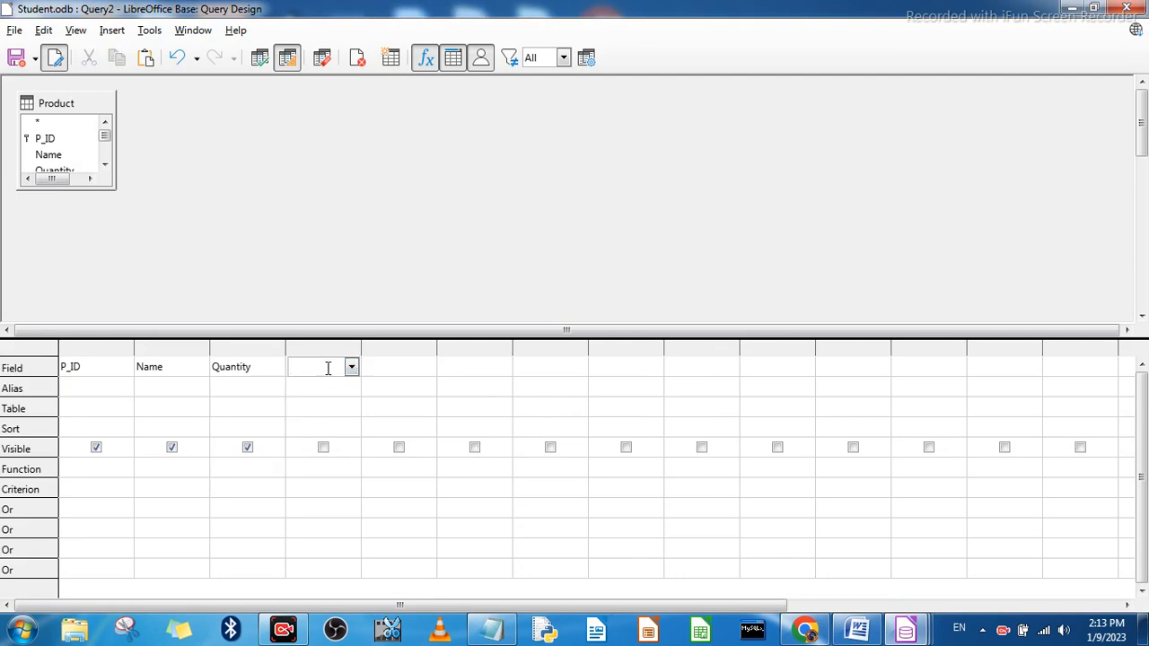
{"action": "left_click", "coordinate": [351, 367]}
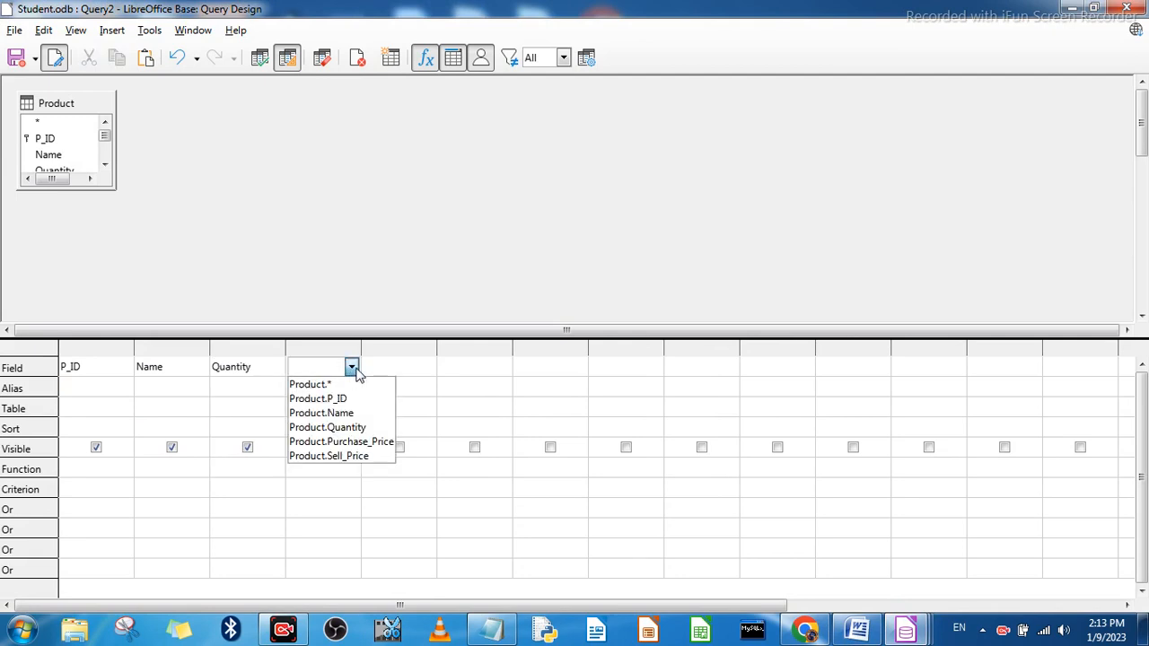
{"action": "left_click", "coordinate": [341, 442]}
Step: Assign the Product table to the P_ID, Name, Quantity and Purchase_Price columns
{"action": "left_click", "coordinate": [390, 369]}
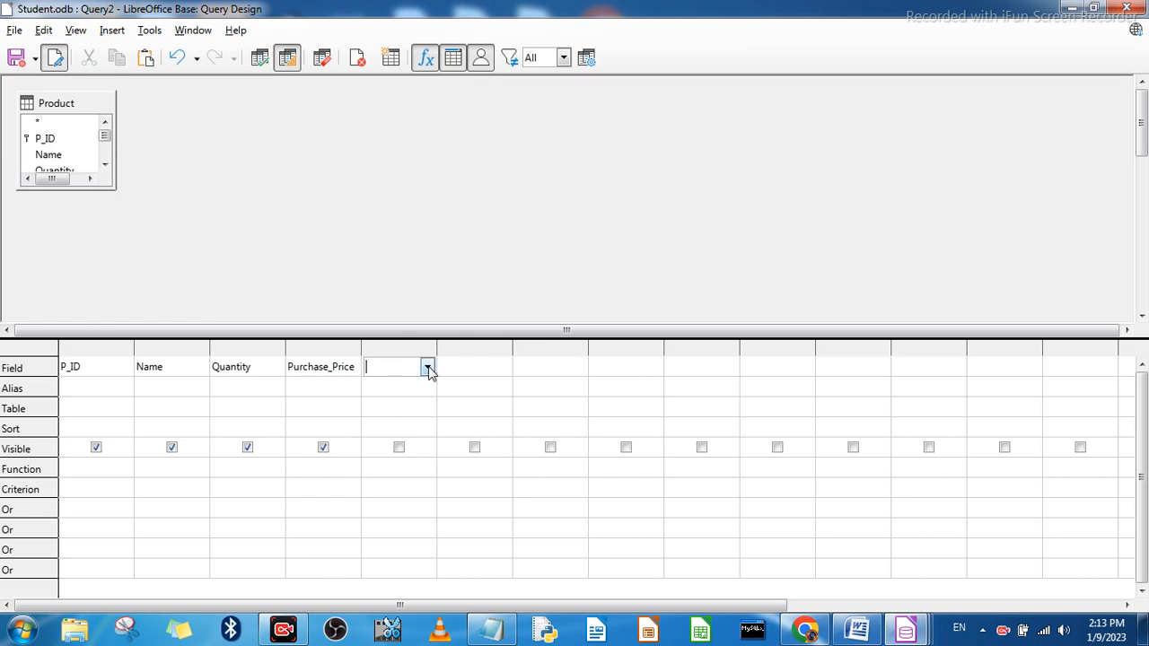
{"action": "left_click", "coordinate": [384, 389]}
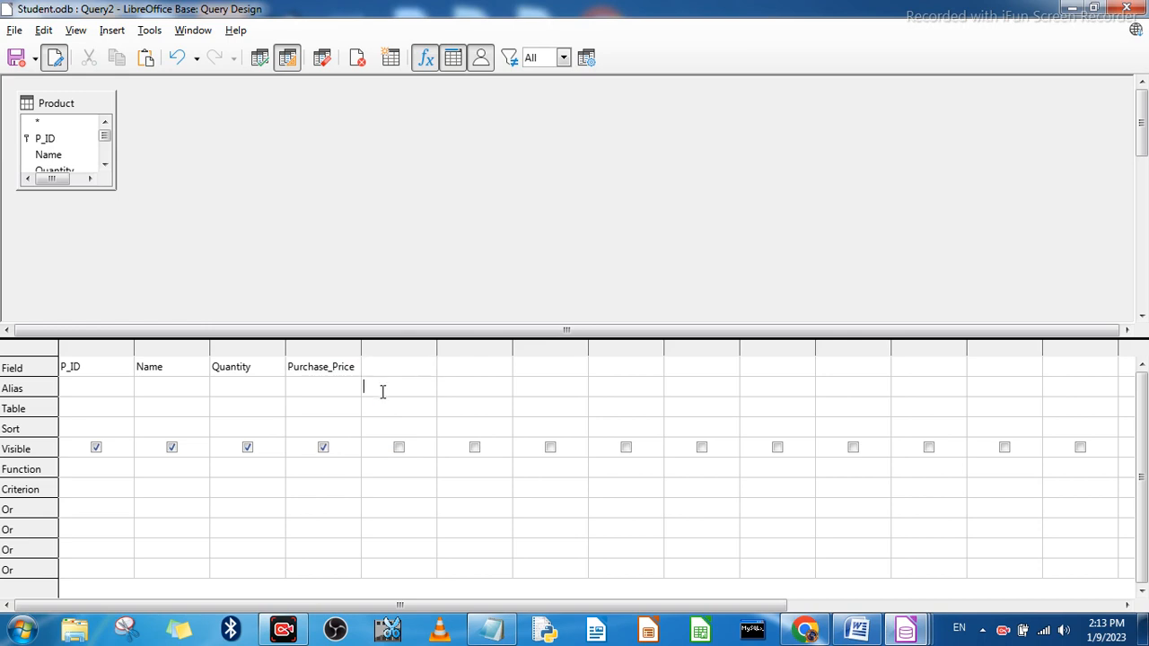
{"action": "left_click", "coordinate": [94, 410]}
{"action": "left_click", "coordinate": [176, 410]}
{"action": "left_click", "coordinate": [232, 410]}
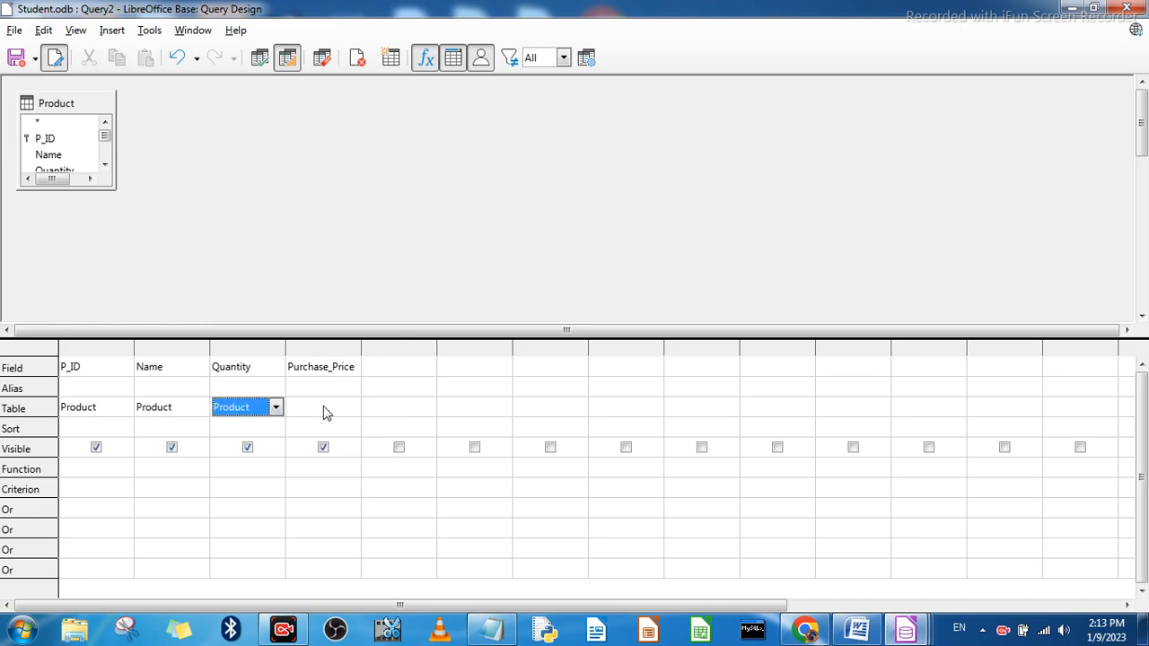
{"action": "left_click", "coordinate": [325, 412]}
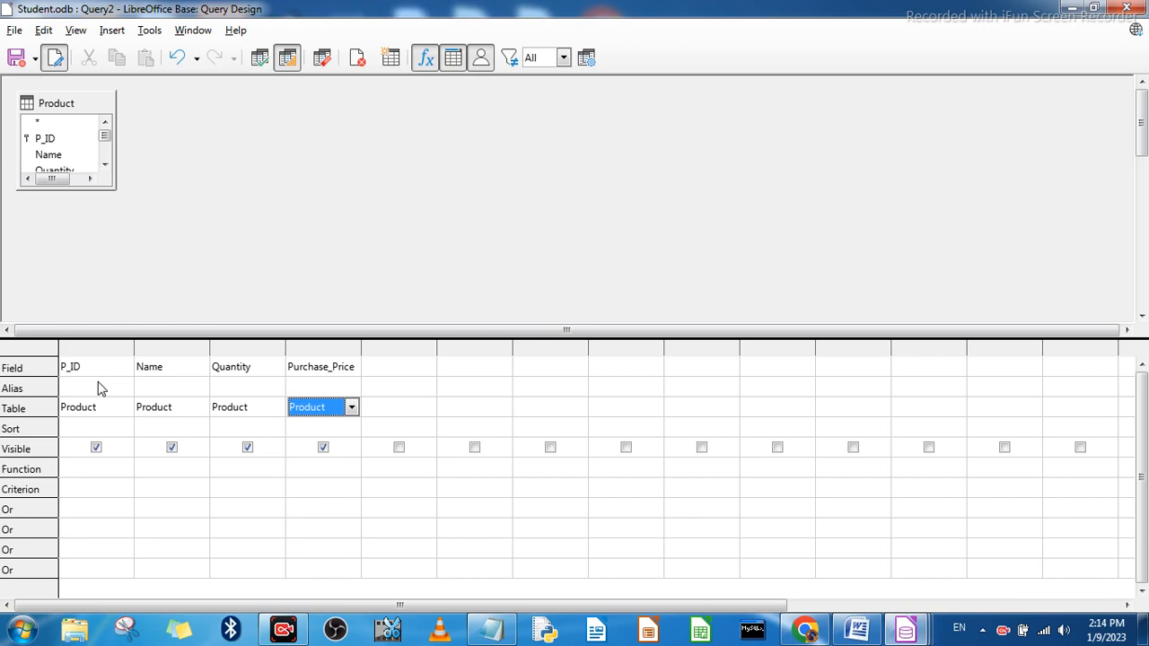
Step: Enter the expression "Product"."Quantity"*"Product"."Purchase_Price" as the field of the fifth query column
{"action": "left_click", "coordinate": [401, 368]}
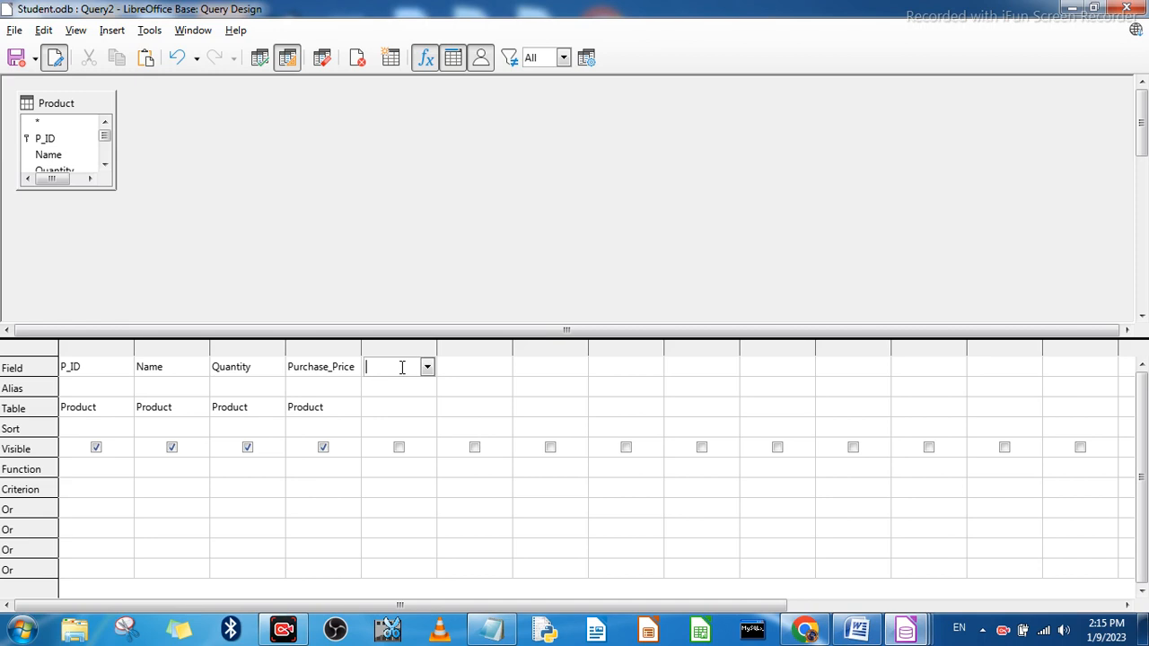
{"action": "type", "text": "\""}
{"action": "type", "text": "Purc"}
{"action": "key", "text": "BackSpace"}
{"action": "type", "text": "duct\".\"Quantity\""}
{"action": "type", "text": "*\"Procyuct\".\"Purchase_Price\""}
Step: Assign the Product table to the fifth column's expression and run the query
{"action": "left_click", "coordinate": [399, 447]}
{"action": "left_click", "coordinate": [380, 413]}
{"action": "left_click", "coordinate": [393, 416]}
{"action": "left_click", "coordinate": [388, 439]}
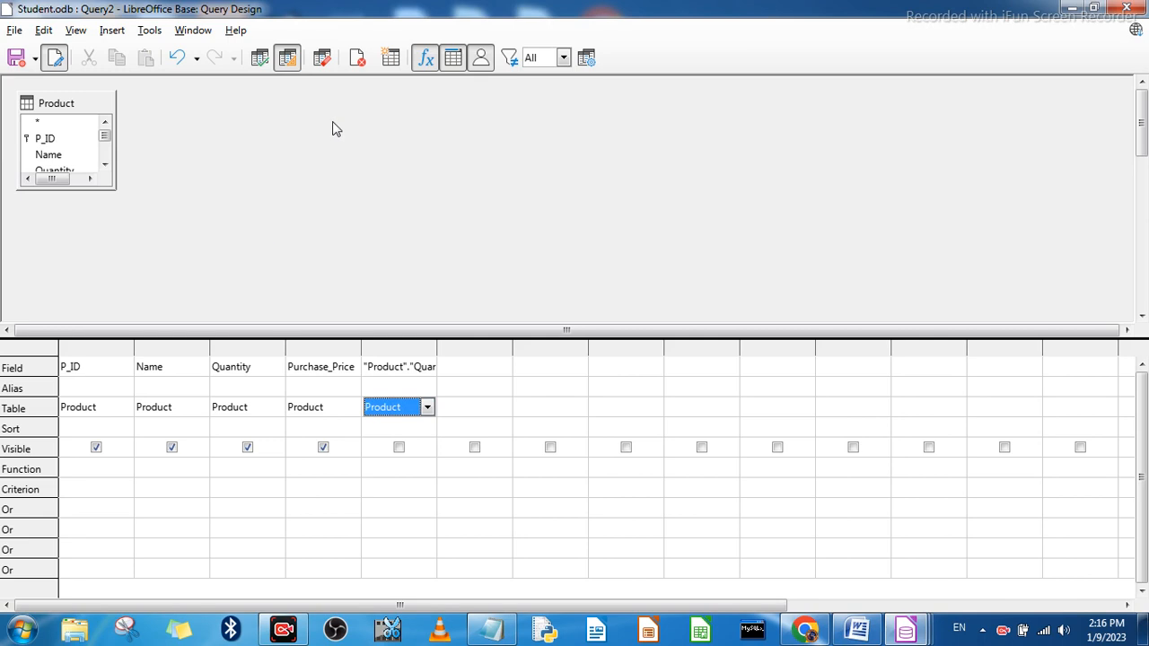
{"action": "left_click", "coordinate": [260, 57]}
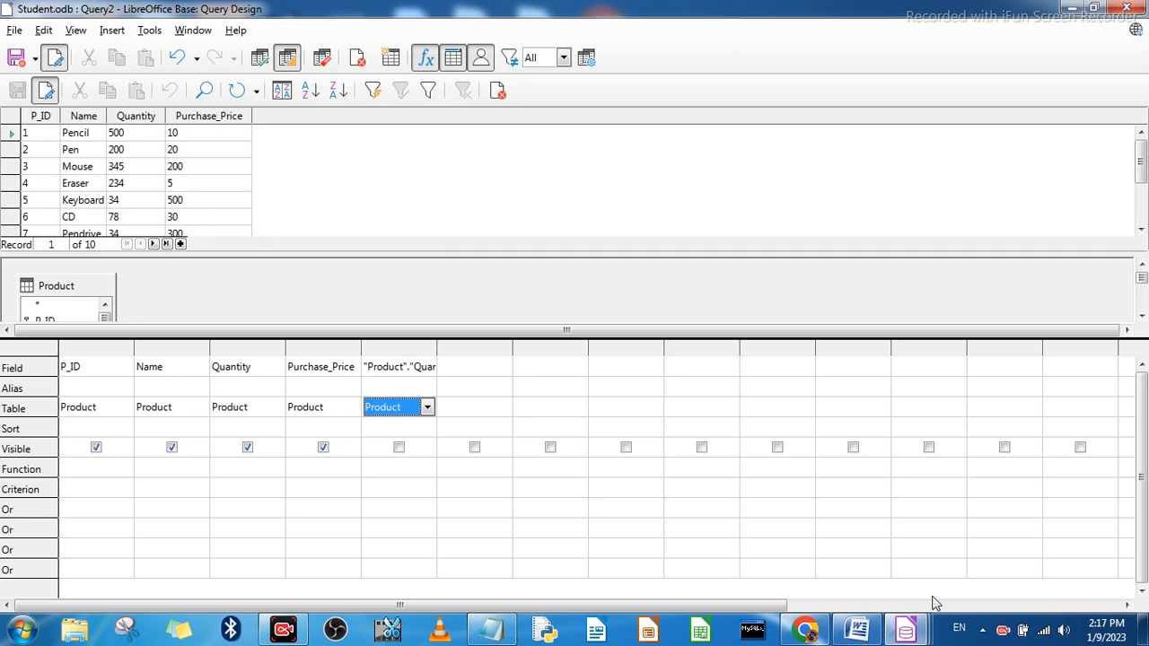
{"action": "key", "text": "F5"}
Step: Clear the fifth column's field, enter the product of Purchase_Price and Quantity again, and run the query
{"action": "left_click", "coordinate": [395, 376]}
{"action": "key", "text": "Delete"}
{"action": "key", "text": "Delete"}
{"action": "key", "text": "Delete"}
{"action": "key", "text": "Delete"}
{"action": "key", "text": "Delete"}
{"action": "key", "text": "Delete"}
{"action": "key", "text": "Delete"}
{"action": "key", "text": "Delete"}
{"action": "key", "text": "Delete"}
{"action": "key", "text": "Delete"}
{"action": "key", "text": "Delete"}
{"action": "key", "text": "Delete"}
{"action": "key", "text": "Delete"}
{"action": "key", "text": "Delete"}
{"action": "key", "text": "Delete"}
{"action": "key", "text": "Delete"}
{"action": "key", "text": "Delete"}
{"action": "key", "text": "Delete"}
{"action": "key", "text": "Delete"}
{"action": "key", "text": "Delete"}
{"action": "key", "text": "Delete"}
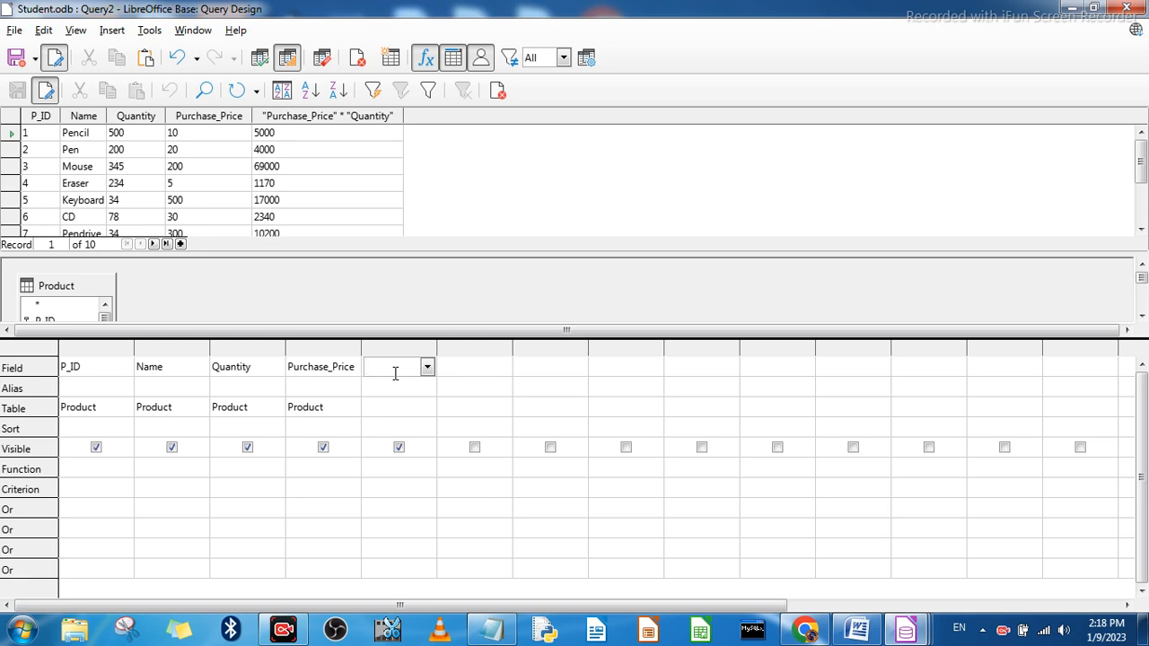
{"action": "type", "text": "P"}
{"action": "type", "text": "urchase"}
{"action": "type", "text": "_"}
{"action": "type", "text": "Price"}
{"action": "type", "text": "*"}
{"action": "type", "text": "\""}
{"action": "type", "text": "Quant"}
{"action": "type", "text": "ity"}
{"action": "key", "text": "Tab"}
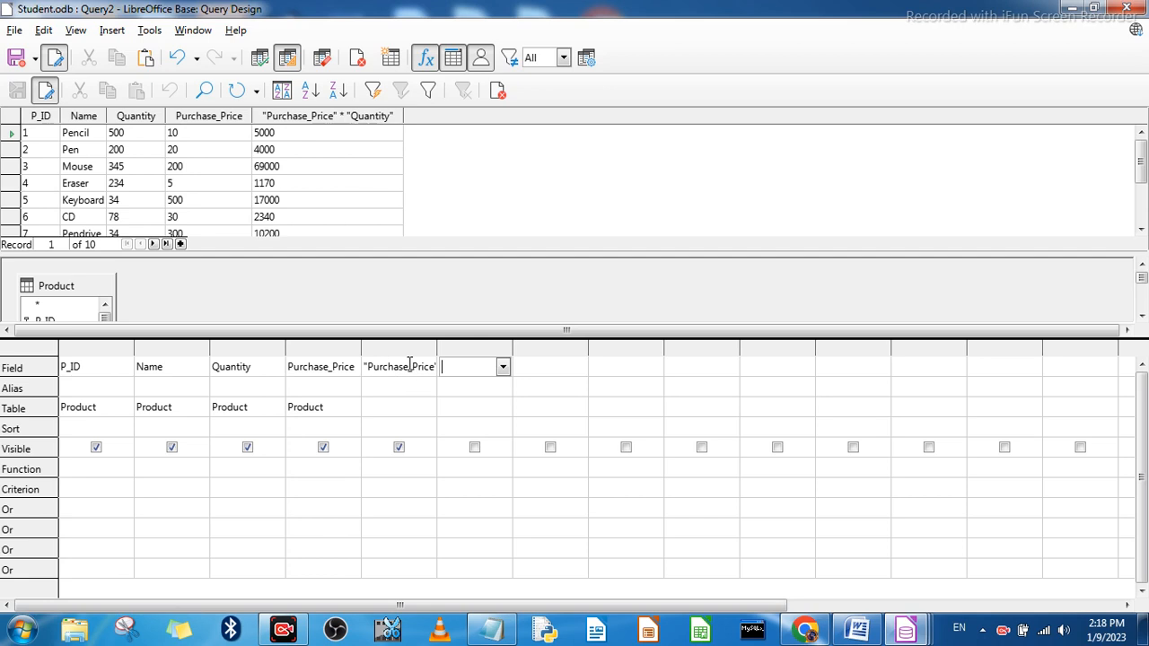
{"action": "left_click", "coordinate": [409, 368]}
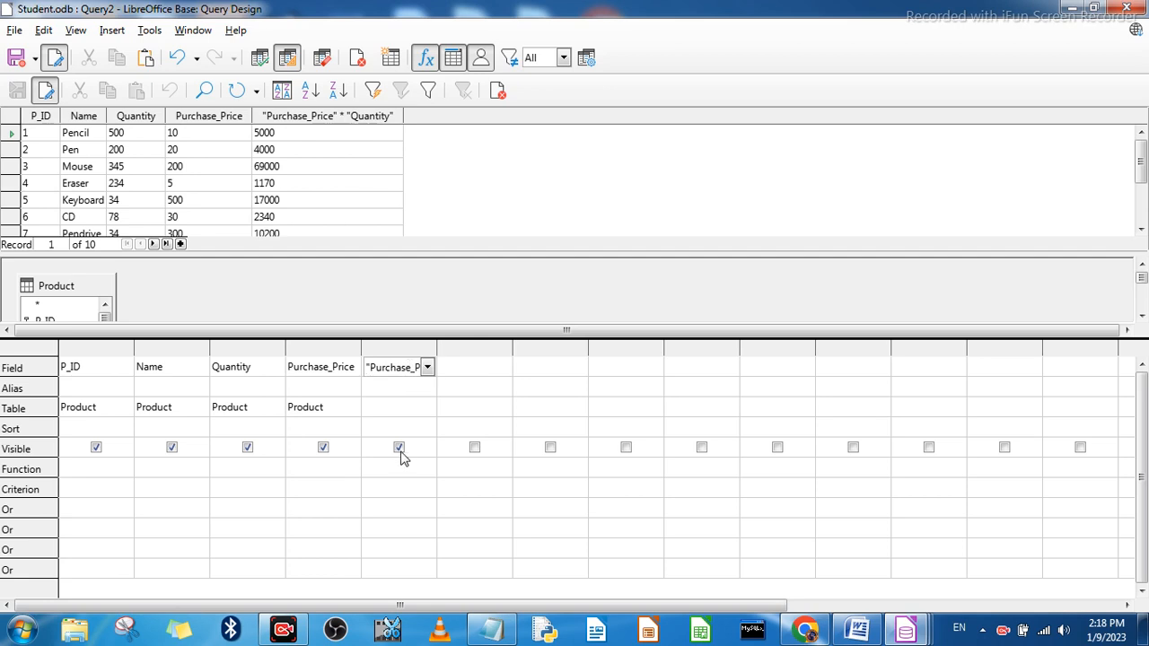
{"action": "left_click", "coordinate": [262, 63]}
Step: Delete the calculated expression from the fifth column and rerun the query without it
{"action": "left_click", "coordinate": [468, 367]}
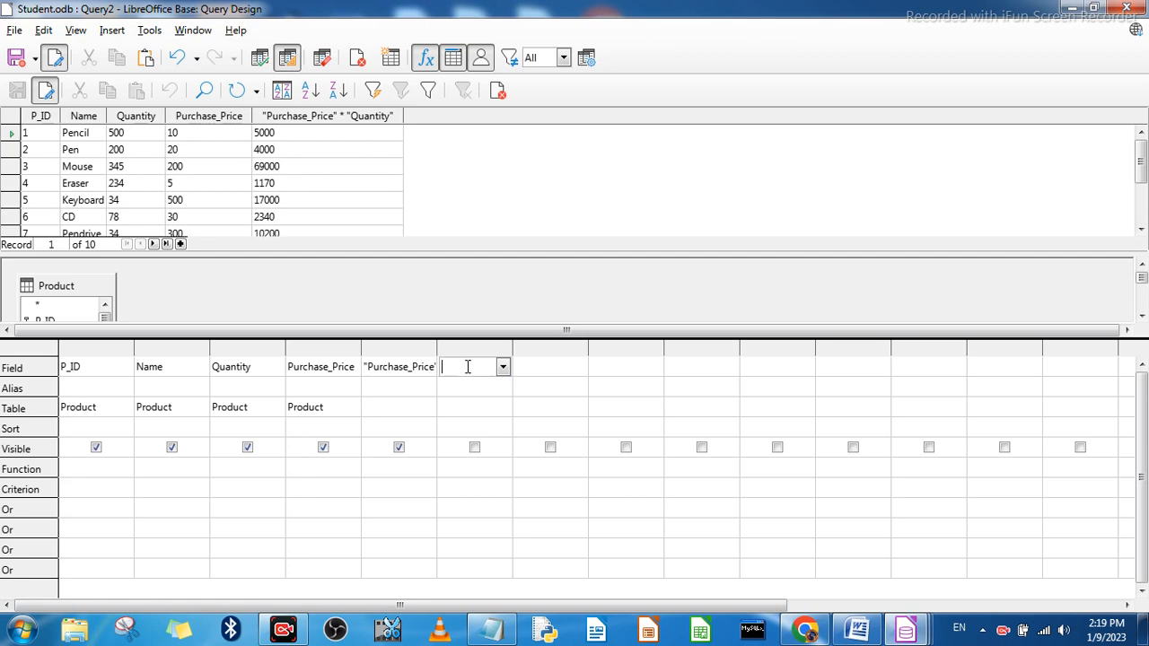
{"action": "left_click", "coordinate": [413, 369]}
{"action": "key", "text": "Right"}
{"action": "key", "text": "Right"}
{"action": "key", "text": "Right"}
{"action": "key", "text": "Right"}
{"action": "key", "text": "Right"}
{"action": "key", "text": "Right"}
{"action": "key", "text": "Right"}
{"action": "key", "text": "Right"}
{"action": "key", "text": "Right"}
{"action": "key", "text": "Right"}
{"action": "key", "text": "Right"}
{"action": "key", "text": "Right"}
{"action": "key", "text": "Right"}
{"action": "key", "text": "Right"}
{"action": "key", "text": "Right"}
{"action": "key", "text": "Right"}
{"action": "key", "text": "Right"}
{"action": "key", "text": "Right"}
{"action": "key", "text": "Right"}
{"action": "key", "text": "Right"}
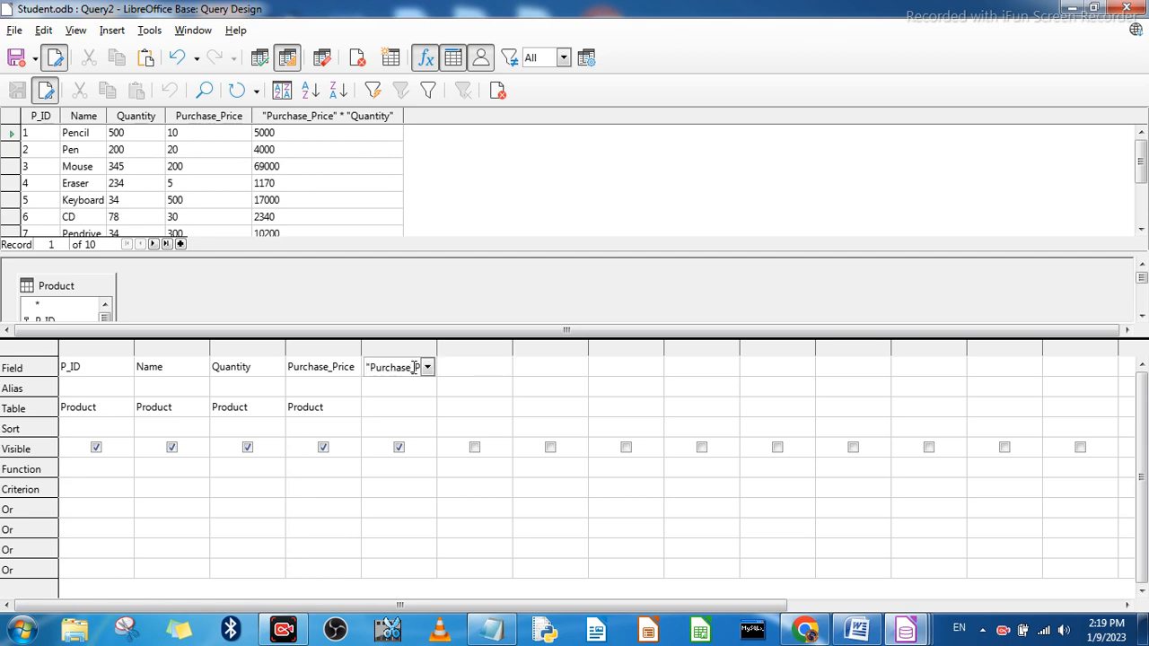
{"action": "key", "text": "Delete"}
{"action": "key", "text": "Delete"}
{"action": "key", "text": "Delete"}
{"action": "key", "text": "Delete"}
{"action": "key", "text": "Delete"}
{"action": "key", "text": "Delete"}
{"action": "key", "text": "Delete"}
{"action": "key", "text": "Delete"}
{"action": "key", "text": "Delete"}
{"action": "key", "text": "Delete"}
{"action": "key", "text": "Delete"}
{"action": "key", "text": "Delete"}
{"action": "key", "text": "Delete"}
{"action": "left_click", "coordinate": [260, 57]}
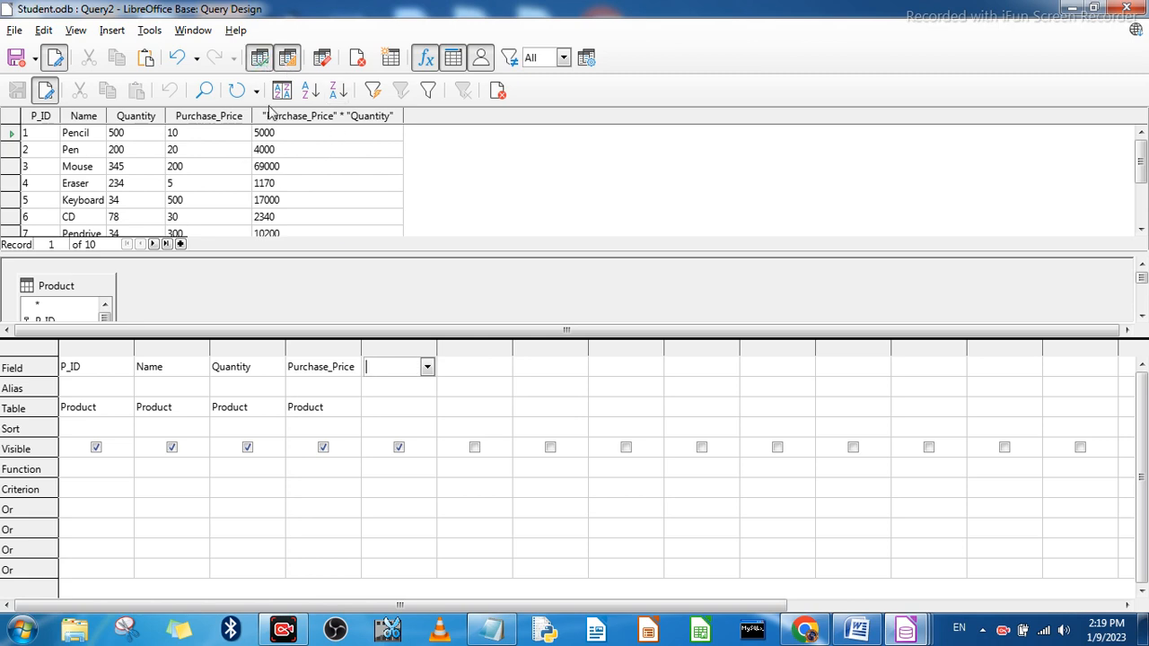
Step: Enter Purchase_Price*Quantity as the fifth column's field and run the query
{"action": "left_click", "coordinate": [390, 365]}
{"action": "type", "text": "P"}
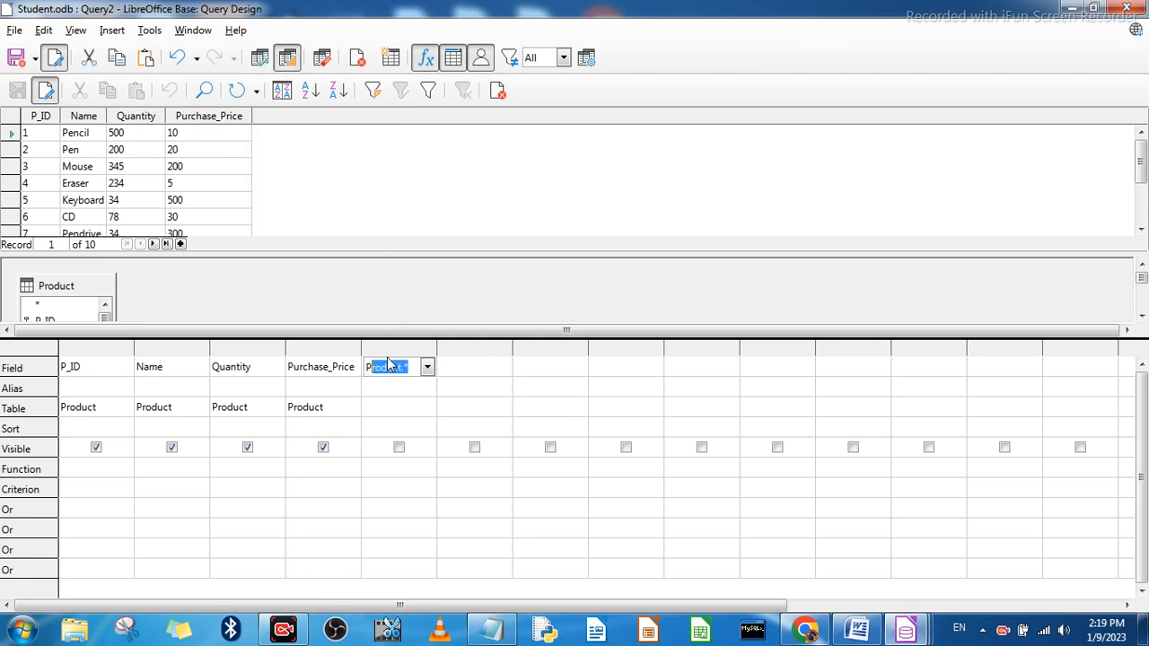
{"action": "type", "text": "ur"}
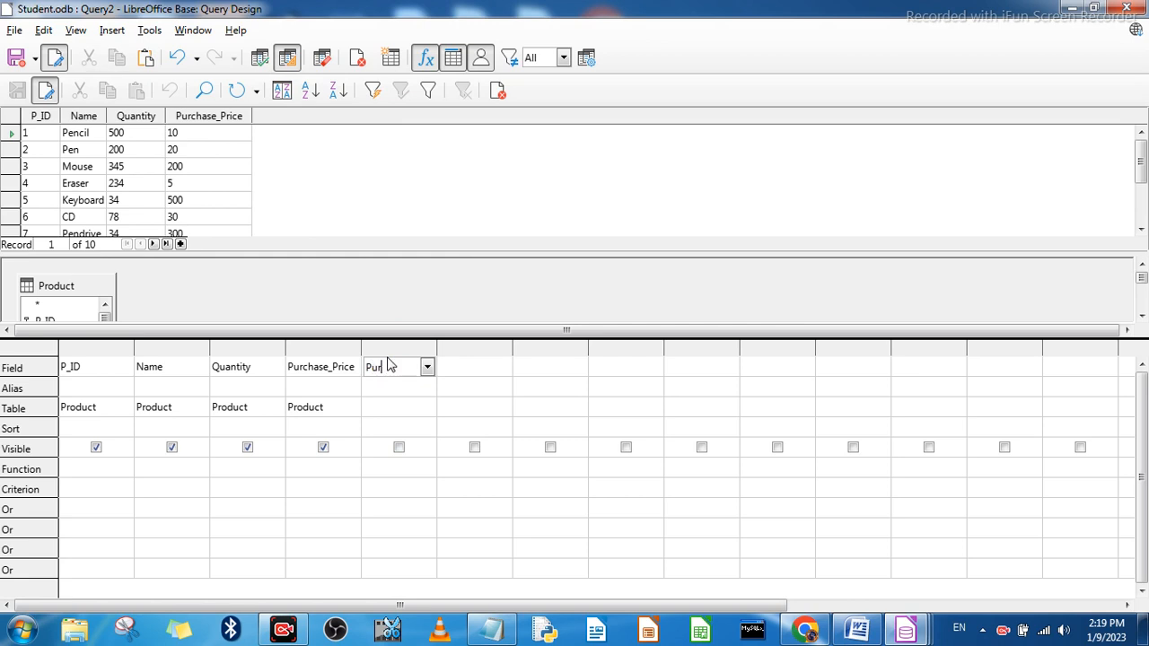
{"action": "type", "text": "chase"}
{"action": "type", "text": "_Pric"}
{"action": "type", "text": "e"}
{"action": "type", "text": "*"}
{"action": "type", "text": "Quant"}
{"action": "type", "text": "ity"}
{"action": "key", "text": "Tab"}
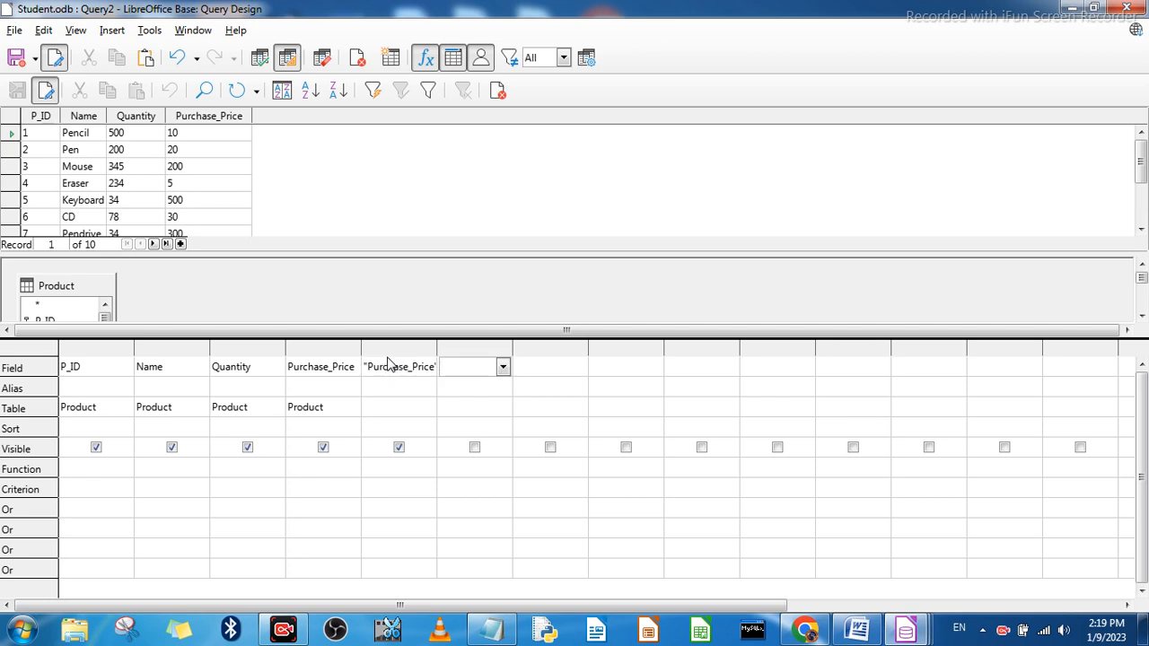
{"action": "left_click", "coordinate": [255, 55]}
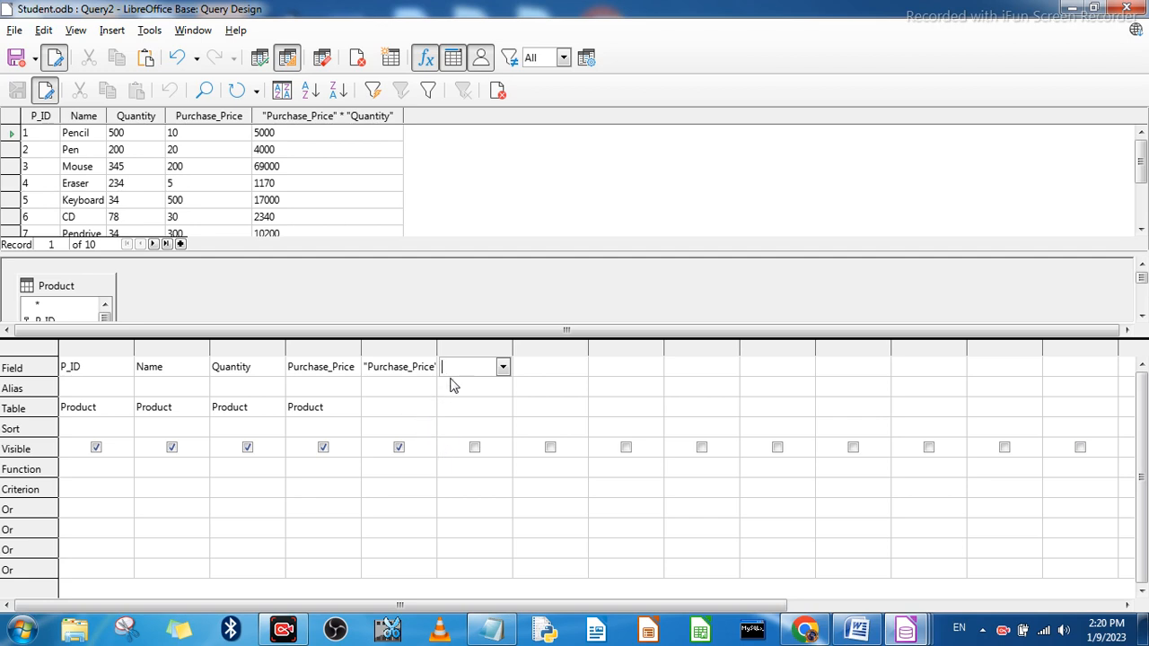
Step: Set the Function of the Purchase_Price * Quantity column to Sum
{"action": "left_click", "coordinate": [395, 369]}
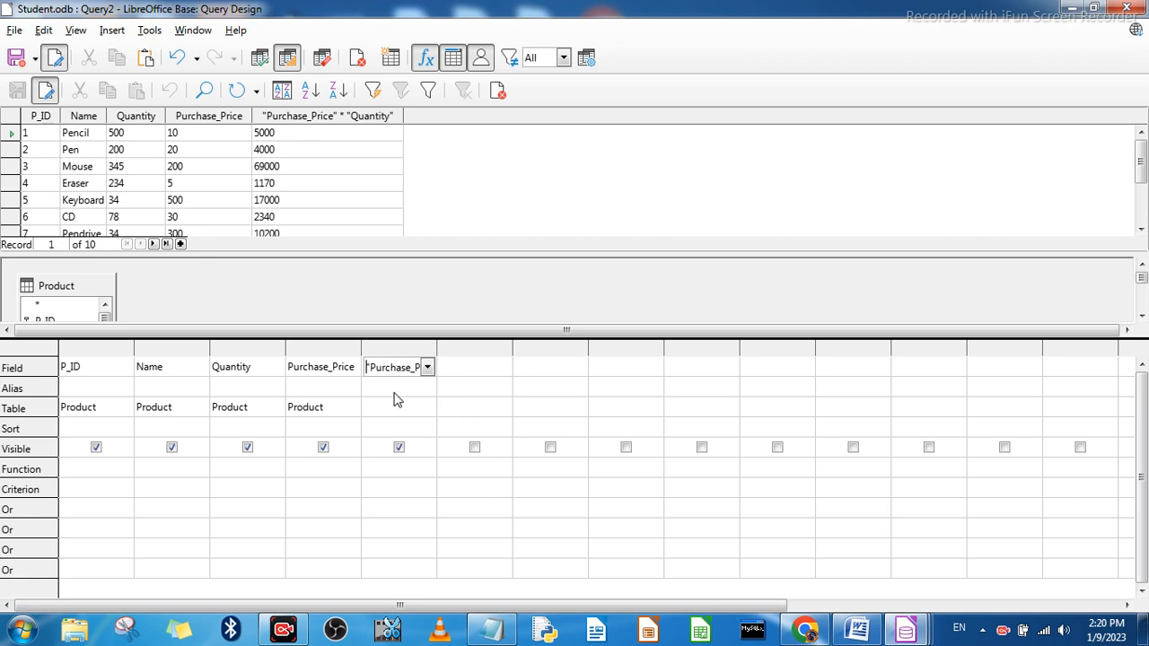
{"action": "left_click", "coordinate": [395, 471]}
{"action": "left_click", "coordinate": [428, 469]}
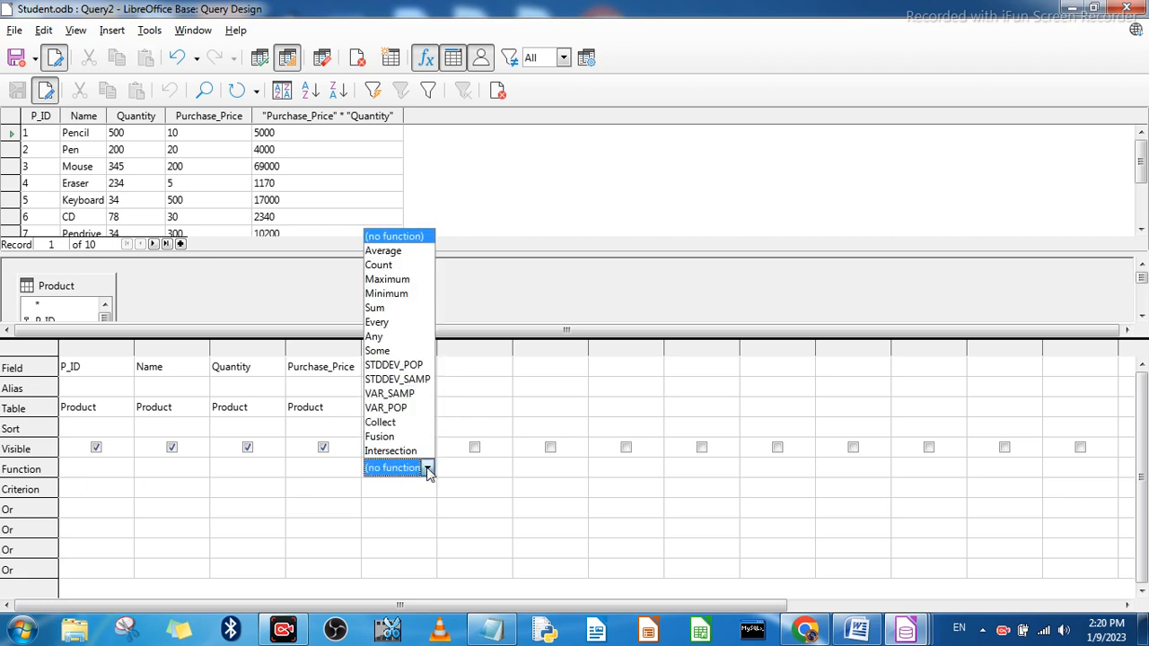
{"action": "left_click", "coordinate": [375, 308]}
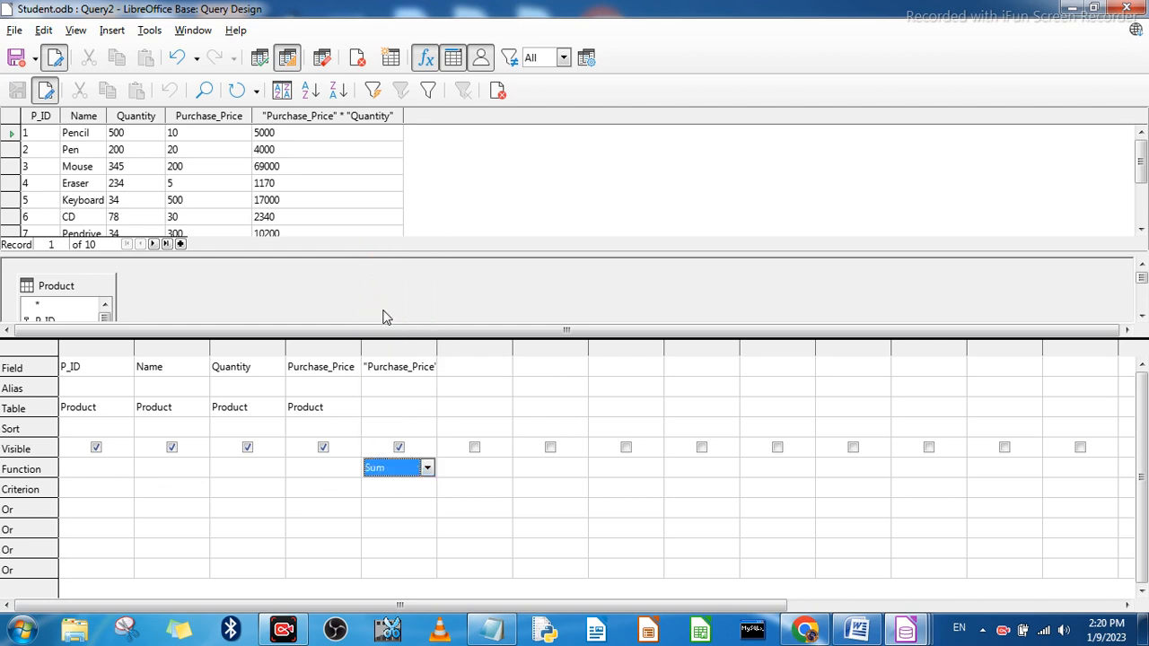
{"action": "left_click", "coordinate": [409, 508]}
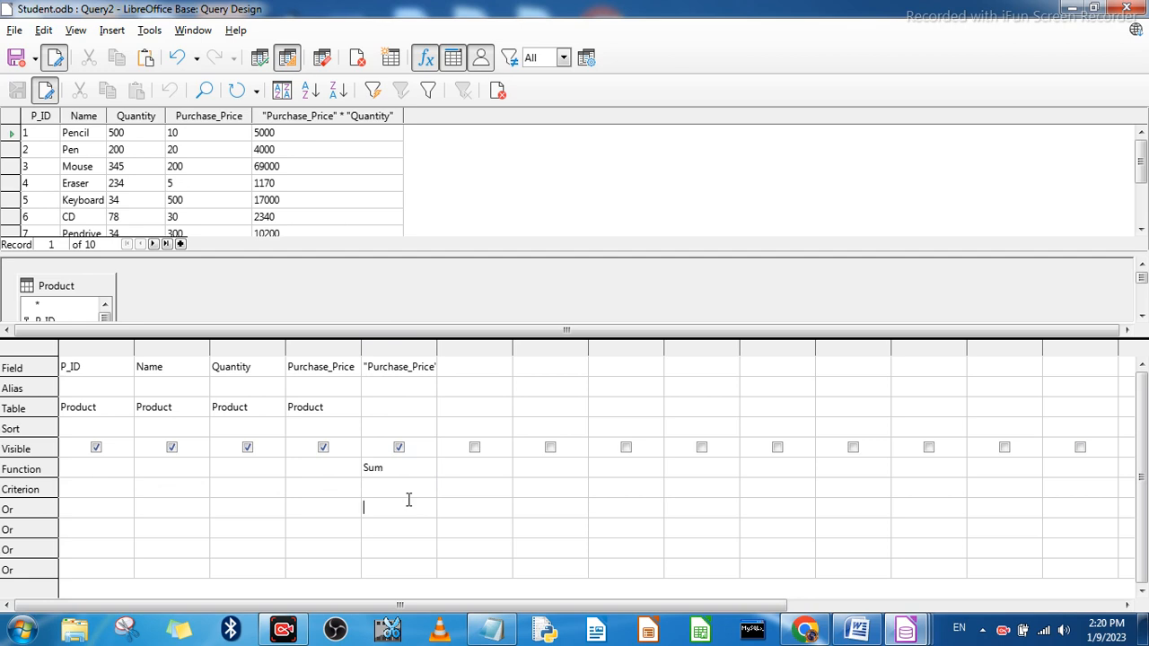
{"action": "left_click", "coordinate": [402, 370]}
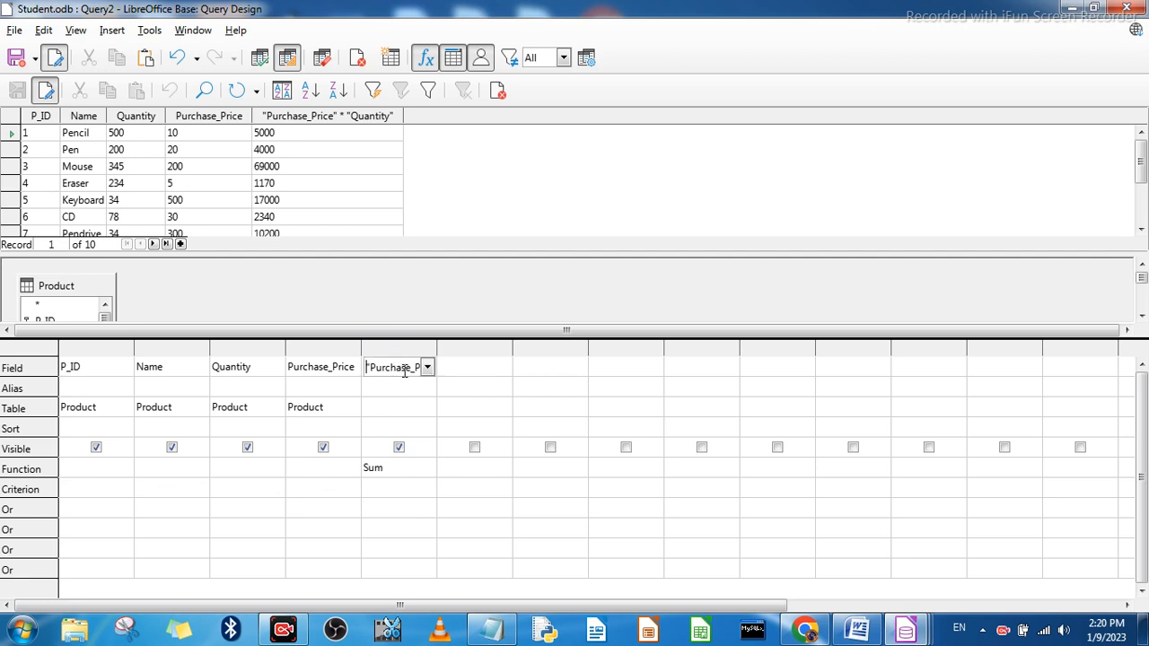
{"action": "left_click", "coordinate": [428, 368]}
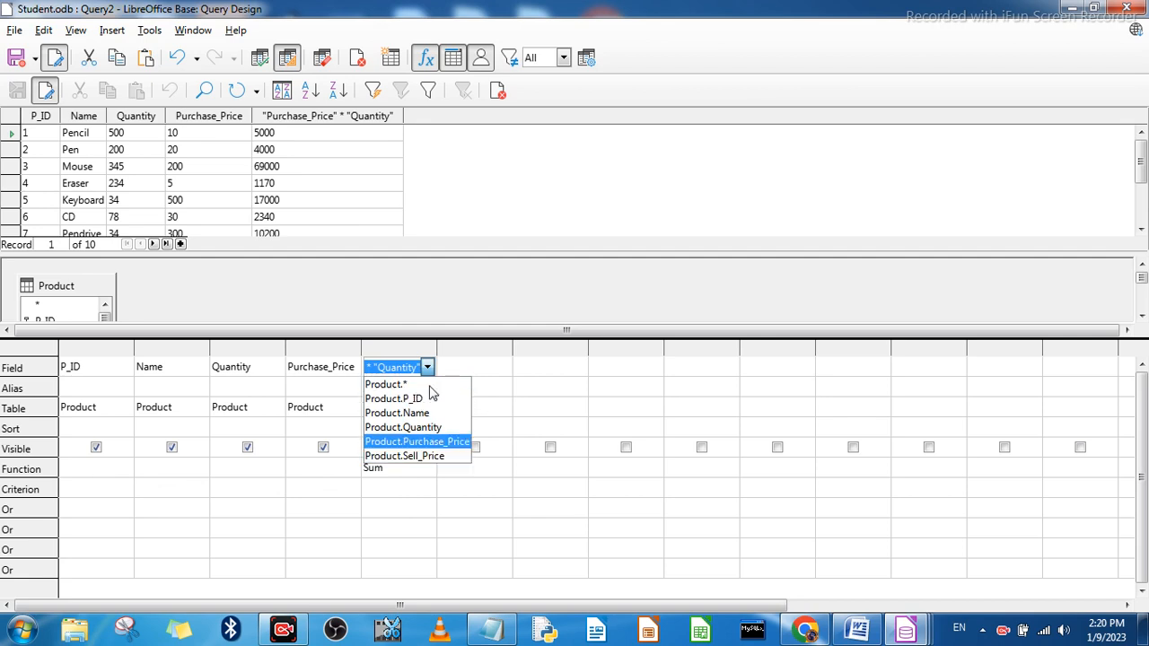
{"action": "left_click", "coordinate": [467, 364]}
{"action": "left_click", "coordinate": [429, 369]}
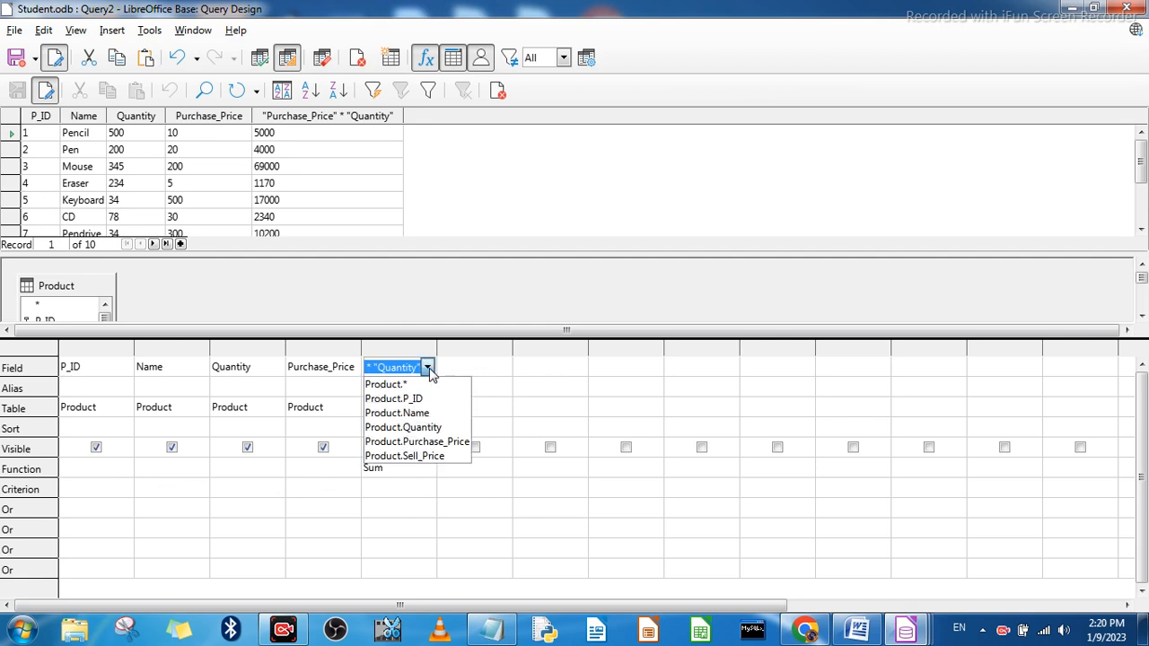
{"action": "left_click", "coordinate": [426, 368]}
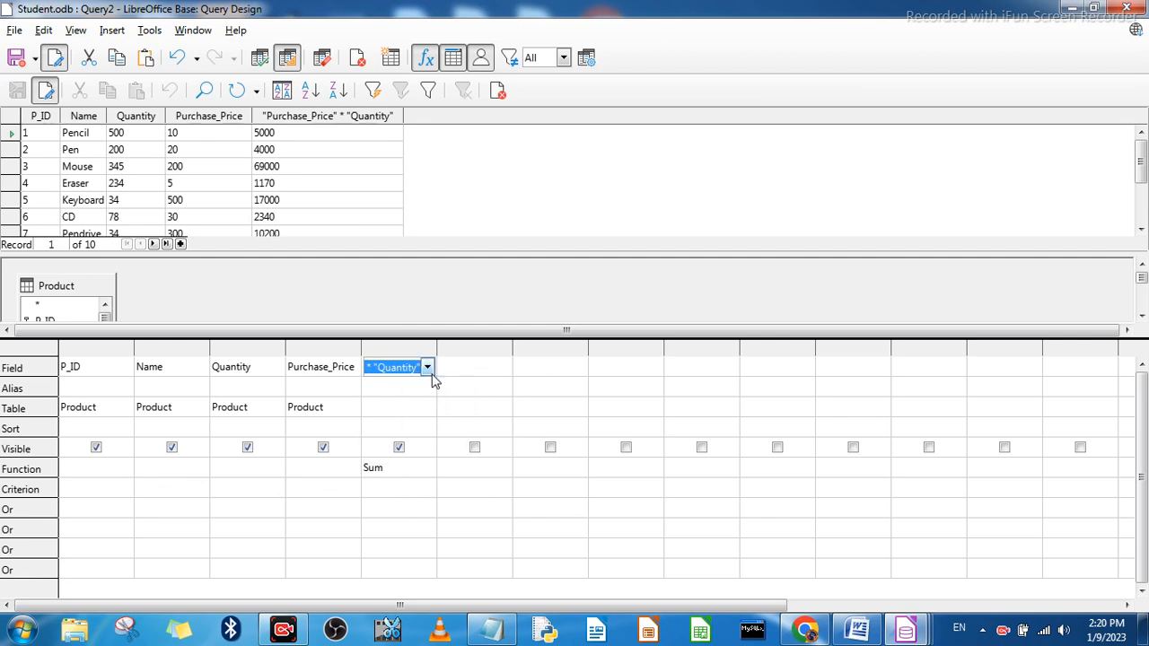
Step: Try Total as the fifth column's field and run the query
{"action": "type", "text": "Sum"}
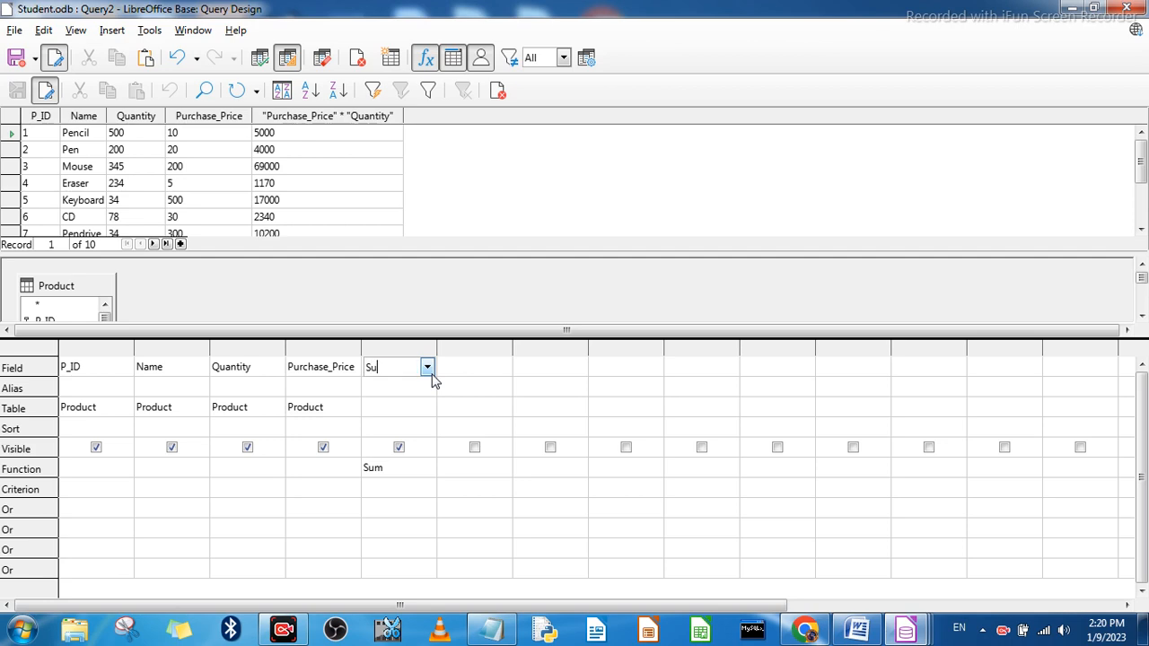
{"action": "key", "text": "BackSpace"}
{"action": "key", "text": "BackSpace"}
{"action": "key", "text": "BackSpace"}
{"action": "type", "text": "Total"}
{"action": "left_click", "coordinate": [262, 58]}
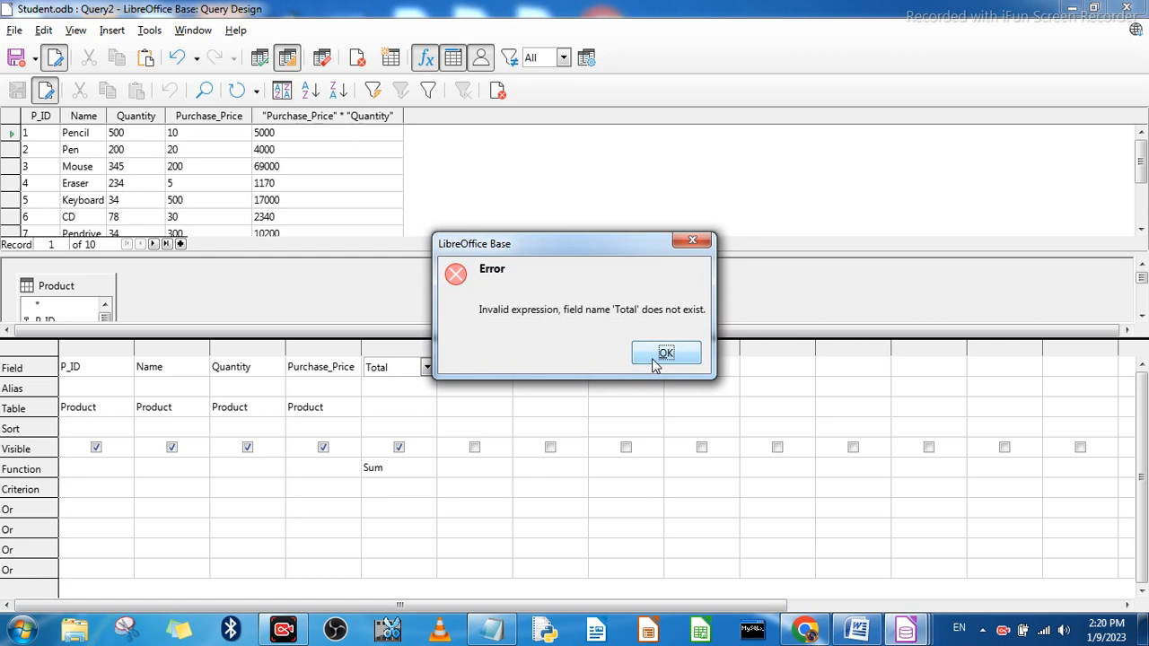
{"action": "left_click", "coordinate": [655, 359]}
Step: Try Product.* as the fifth column's field with the Sum function and run the query
{"action": "left_click", "coordinate": [427, 368]}
{"action": "left_click", "coordinate": [398, 384]}
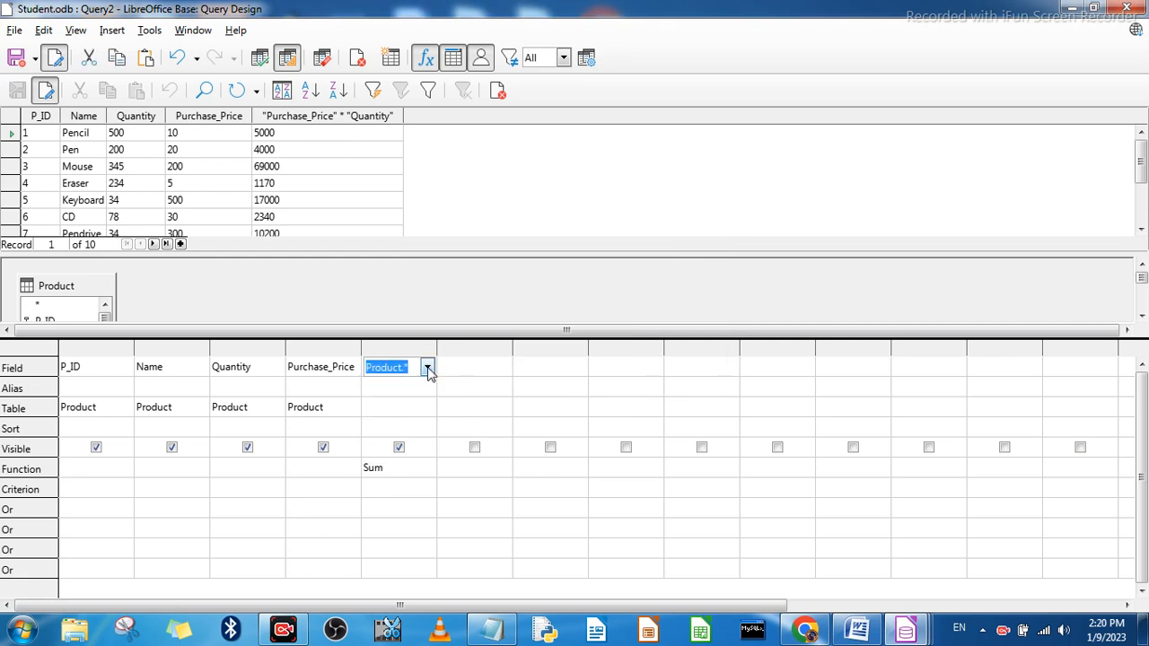
{"action": "left_click", "coordinate": [259, 58]}
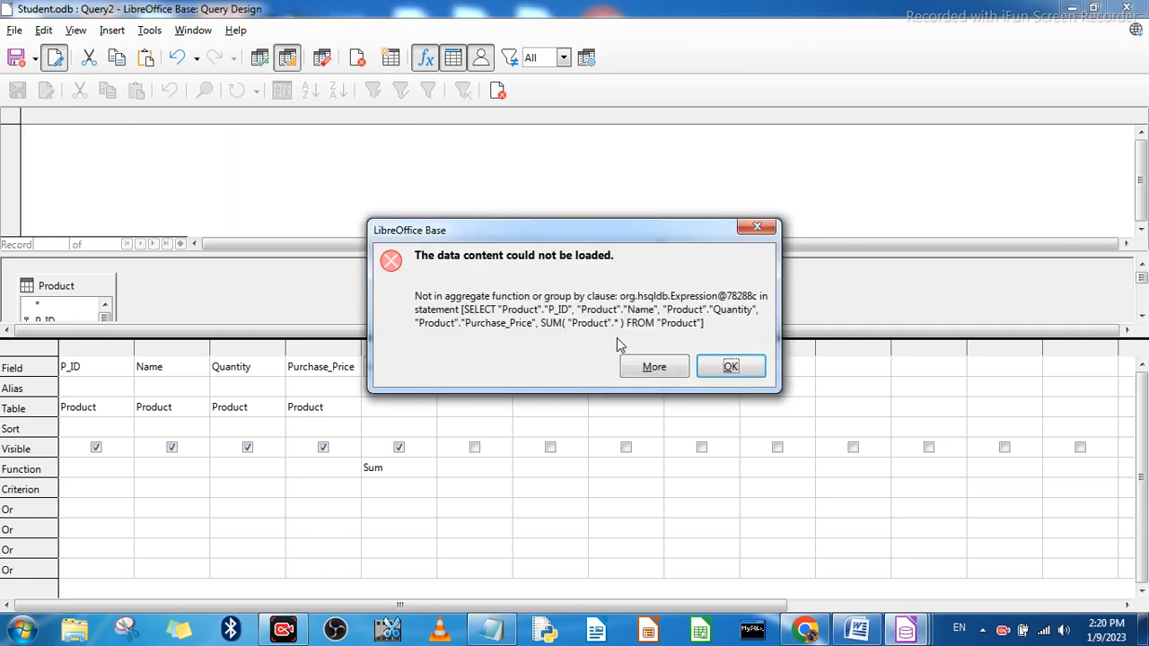
{"action": "left_click", "coordinate": [732, 368]}
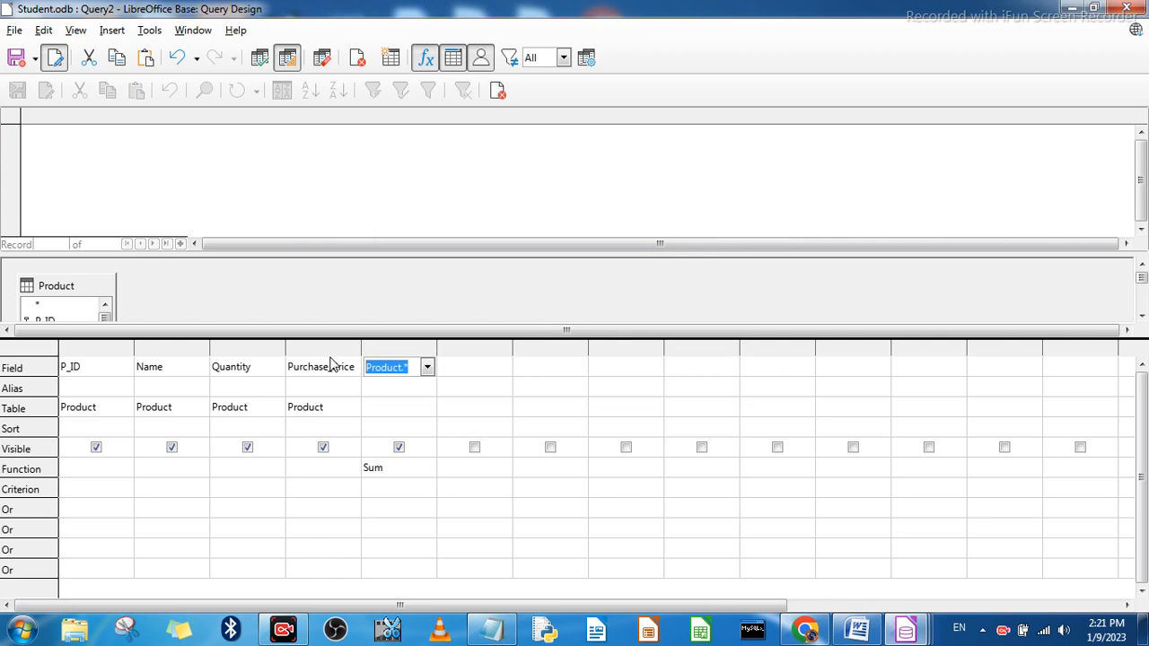
Step: Clear the fifth column's field so the query keeps only P_ID, Name, Quantity and Purchase_Price
{"action": "key", "text": "BackSpace"}
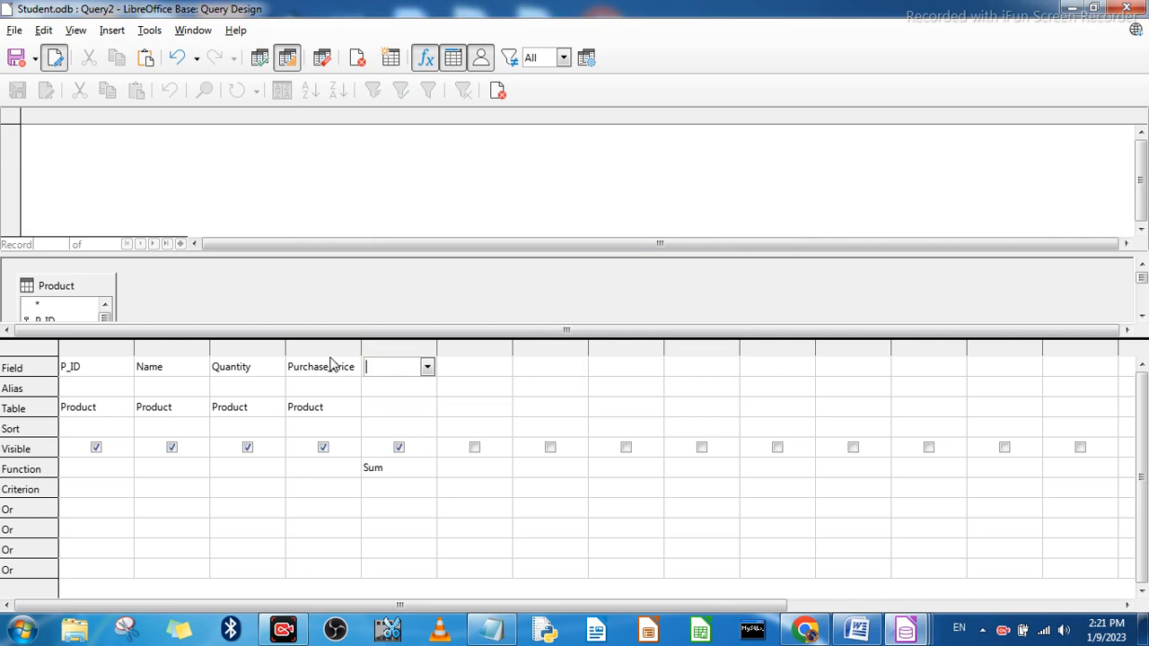
{"action": "left_click", "coordinate": [427, 368]}
{"action": "left_click", "coordinate": [427, 368]}
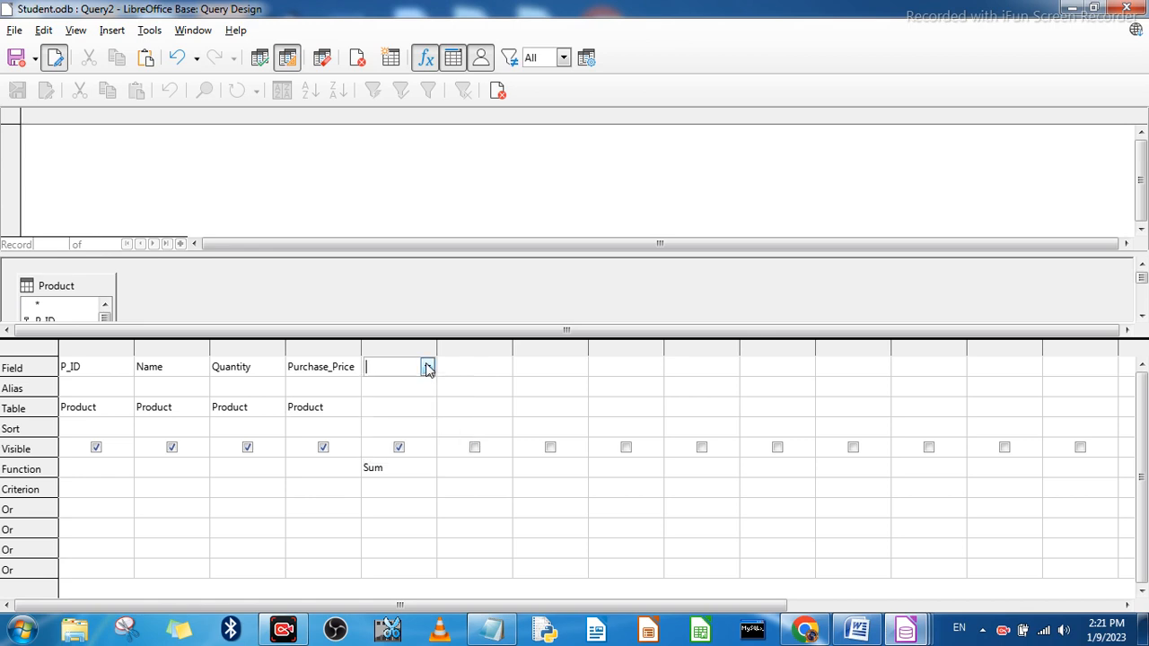
{"action": "left_click", "coordinate": [386, 472]}
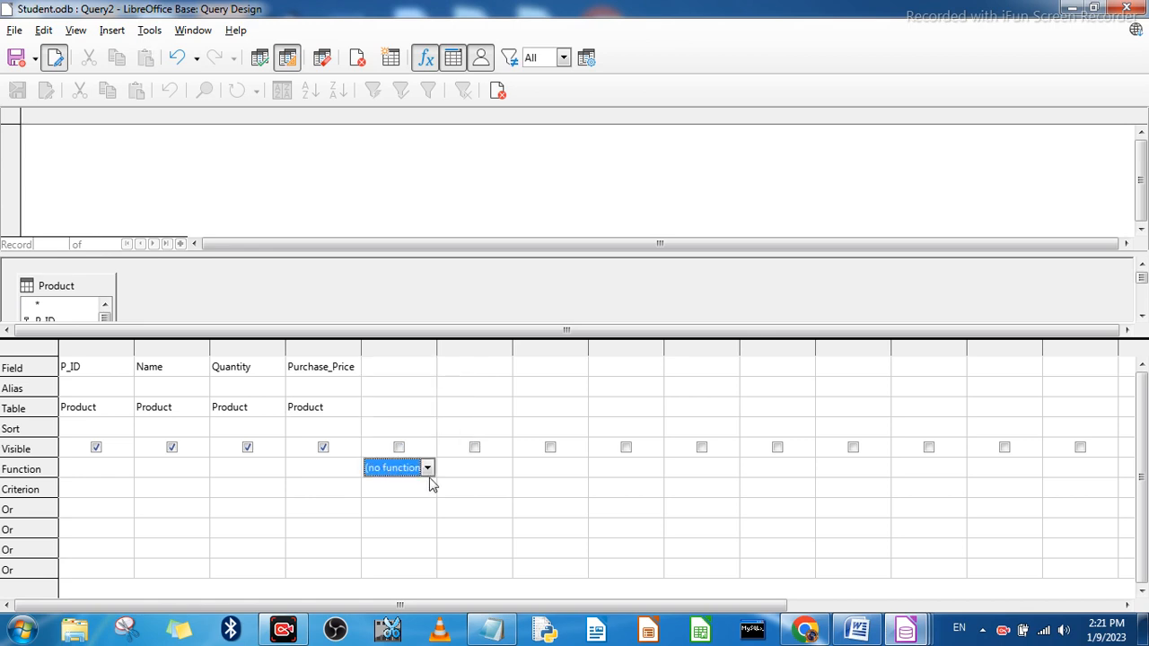
{"action": "key", "text": "Left"}
{"action": "key", "text": "Left"}
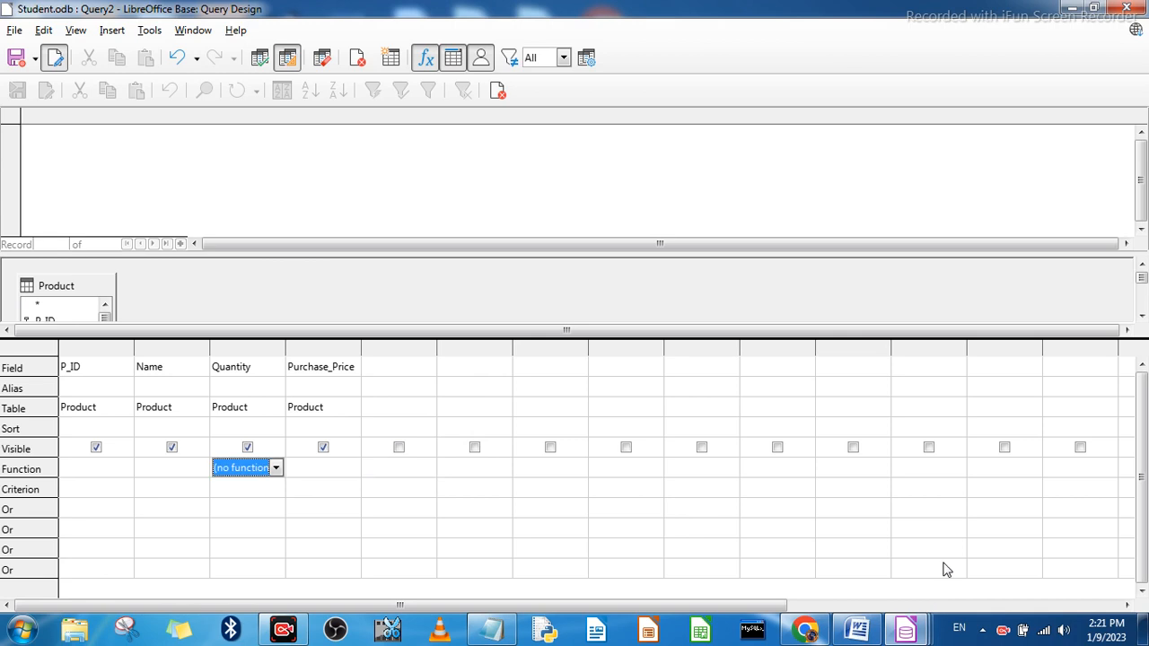
Step: Set the function of the P_ID column to Count and of the Quantity column to Maximum
{"action": "left_click", "coordinate": [93, 470]}
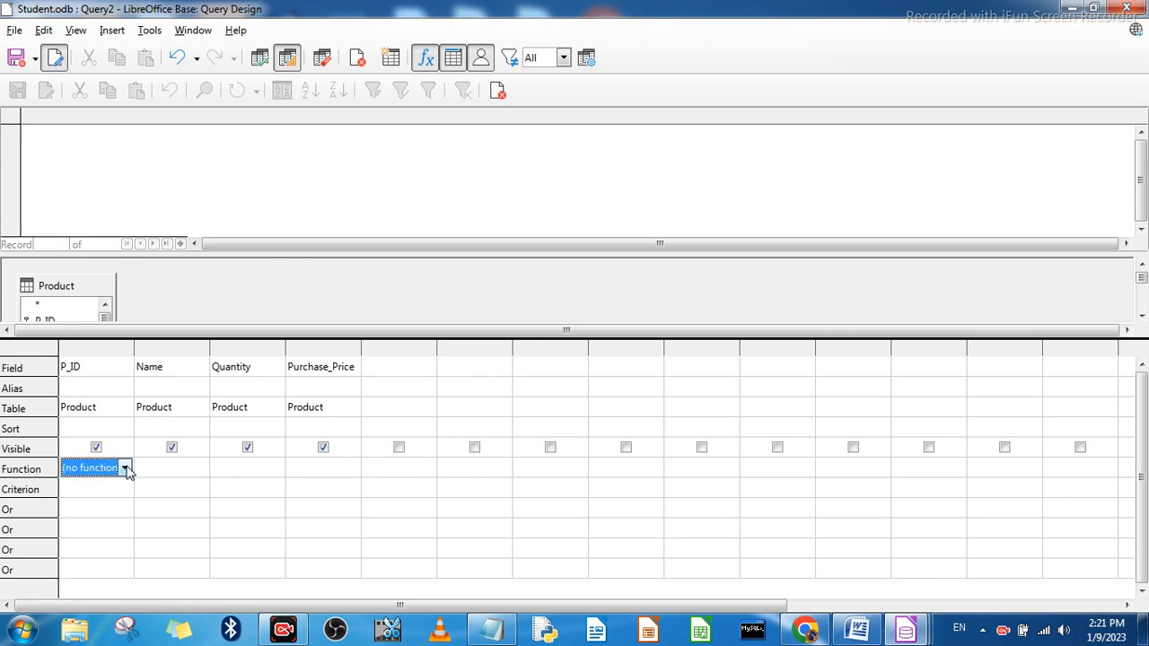
{"action": "left_click", "coordinate": [126, 469]}
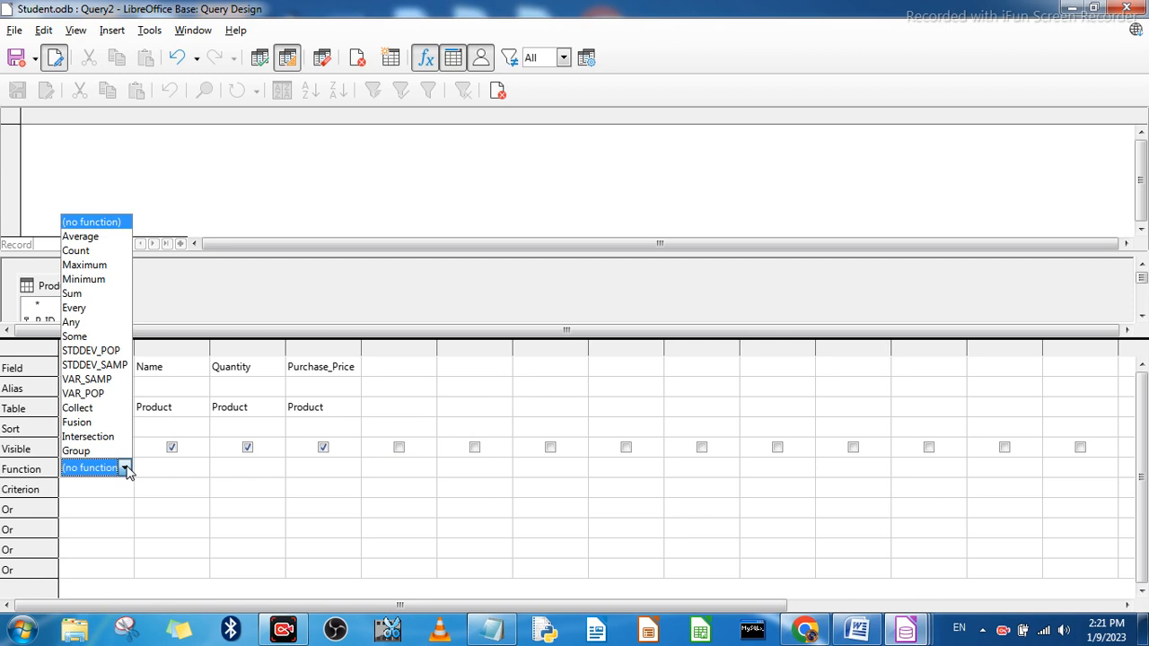
{"action": "left_click", "coordinate": [89, 251]}
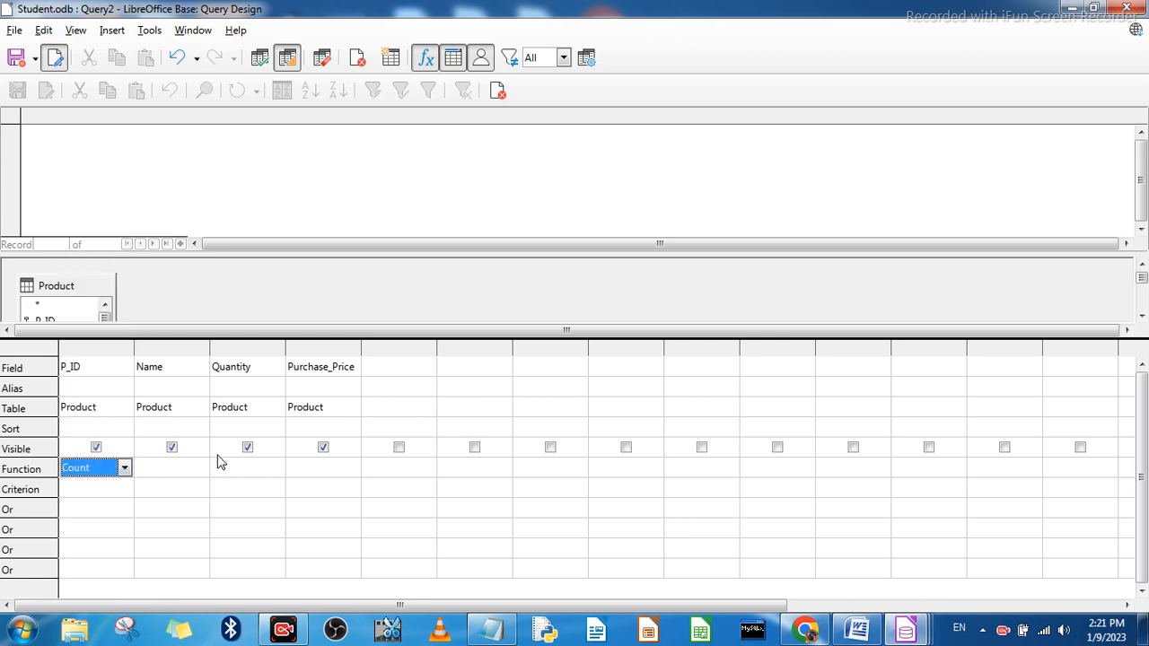
{"action": "left_click", "coordinate": [175, 471]}
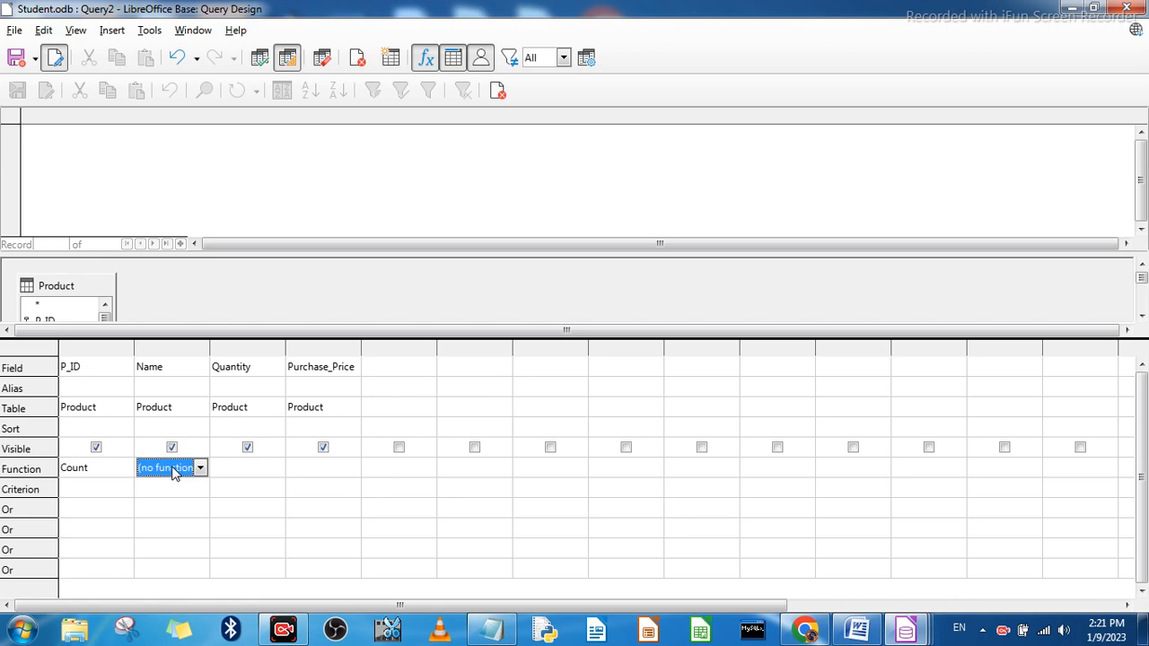
{"action": "left_click", "coordinate": [232, 470]}
{"action": "left_click", "coordinate": [277, 468]}
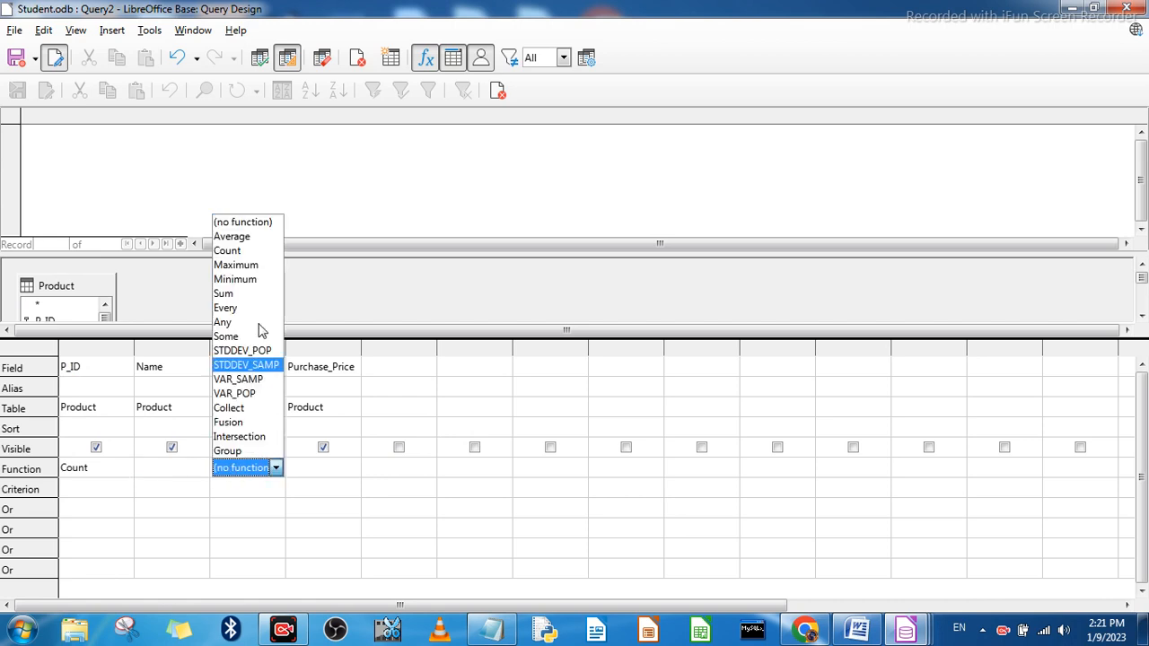
{"action": "left_click", "coordinate": [249, 267]}
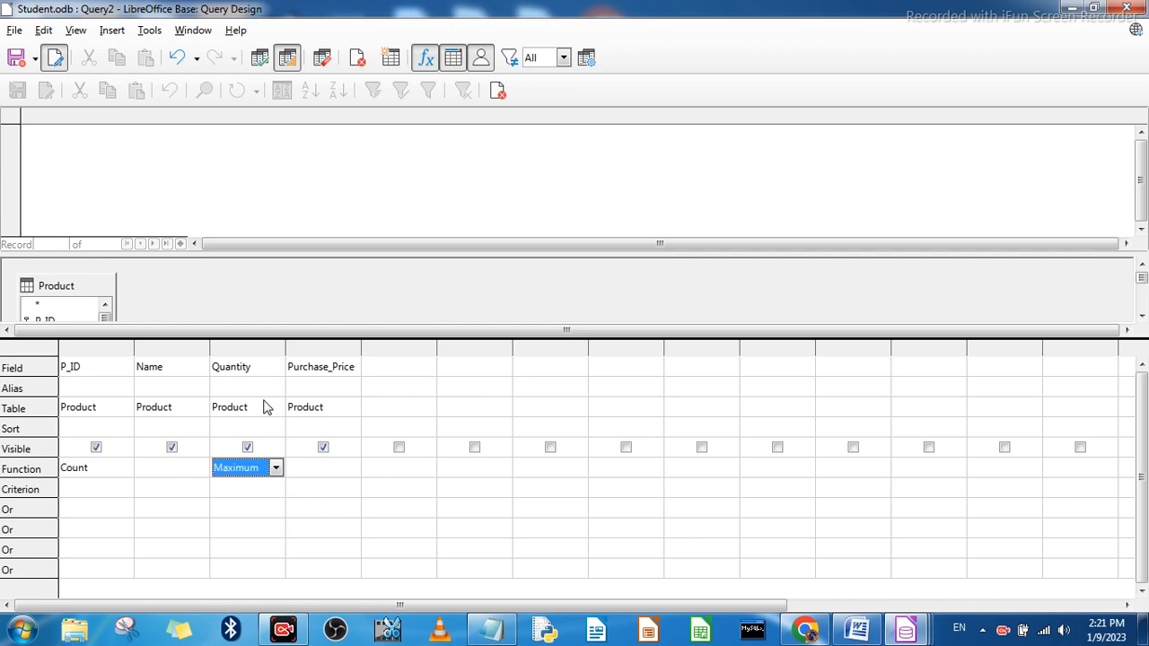
Step: Set the Purchase_Price column's function to Minimum and run the Product query
{"action": "left_click", "coordinate": [310, 472]}
{"action": "left_click", "coordinate": [352, 469]}
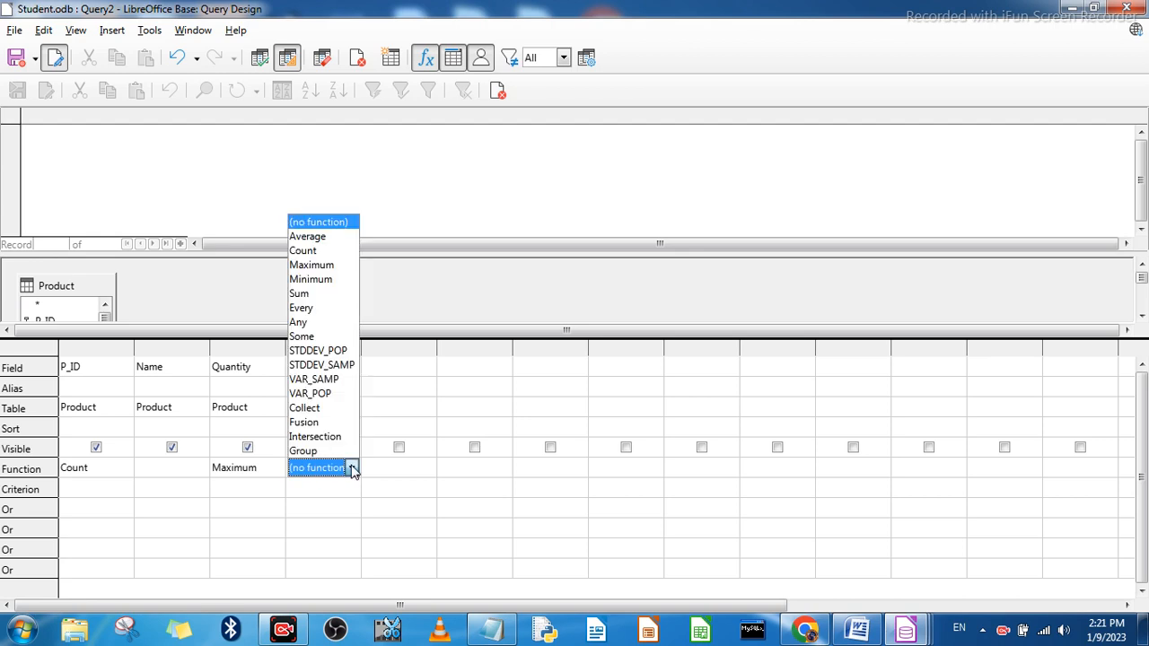
{"action": "left_click", "coordinate": [317, 280]}
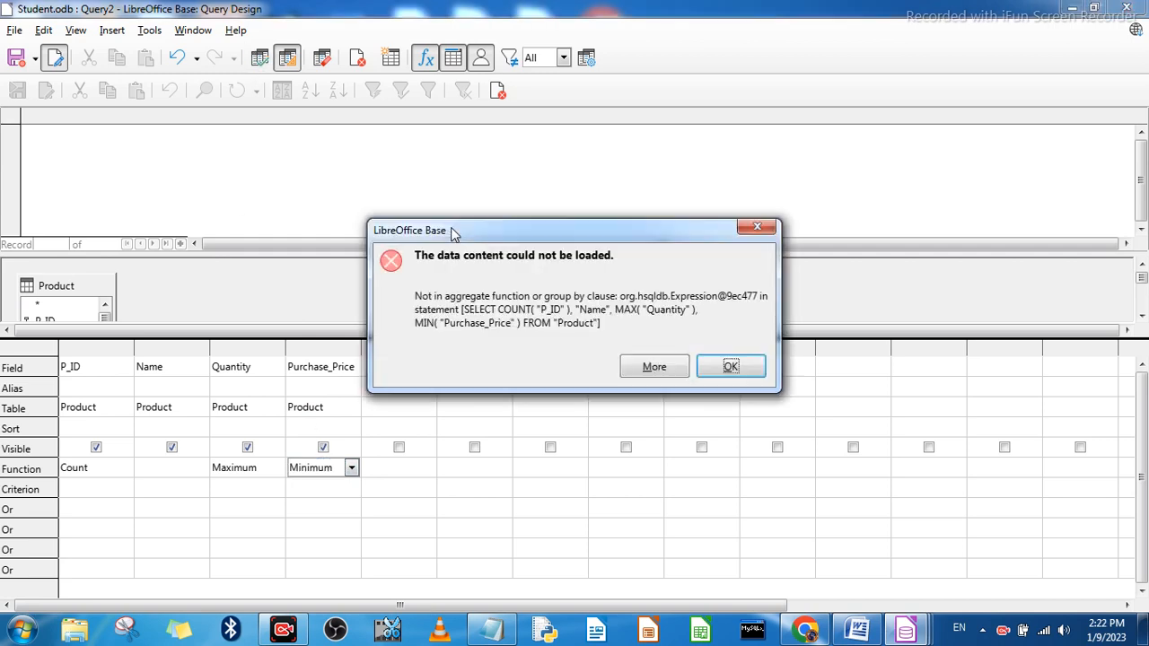
{"action": "left_click", "coordinate": [734, 369]}
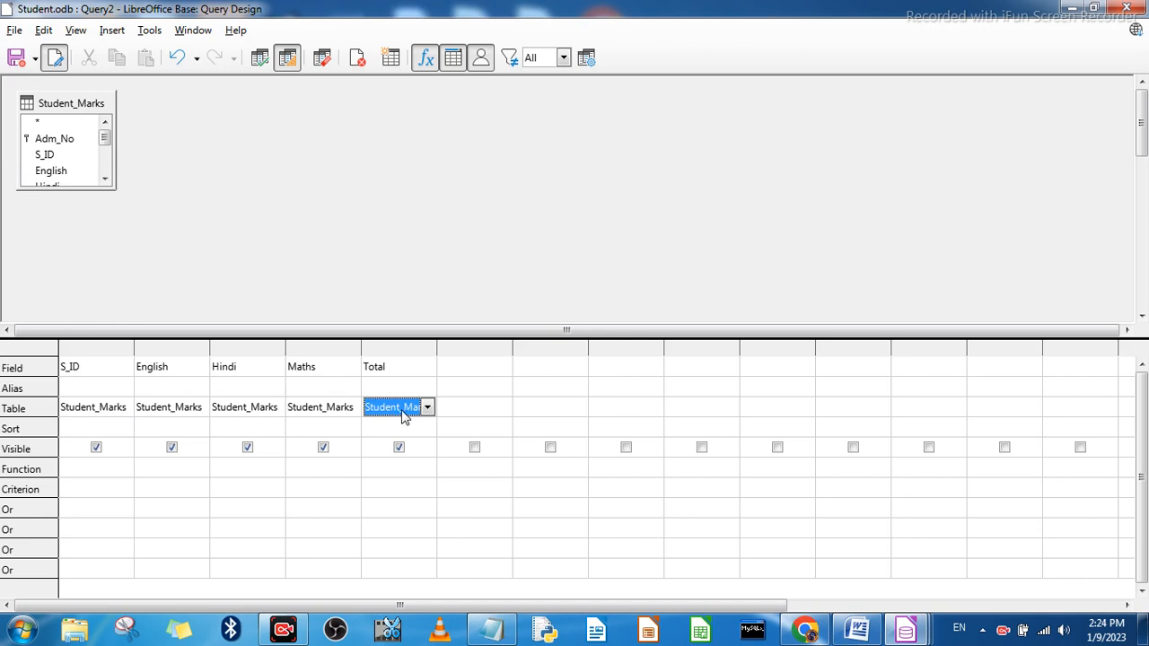
Step: Set the function of the S_ID column in the Student_Marks query to Count
{"action": "left_click", "coordinate": [81, 476]}
{"action": "left_click", "coordinate": [126, 469]}
{"action": "left_click", "coordinate": [126, 469]}
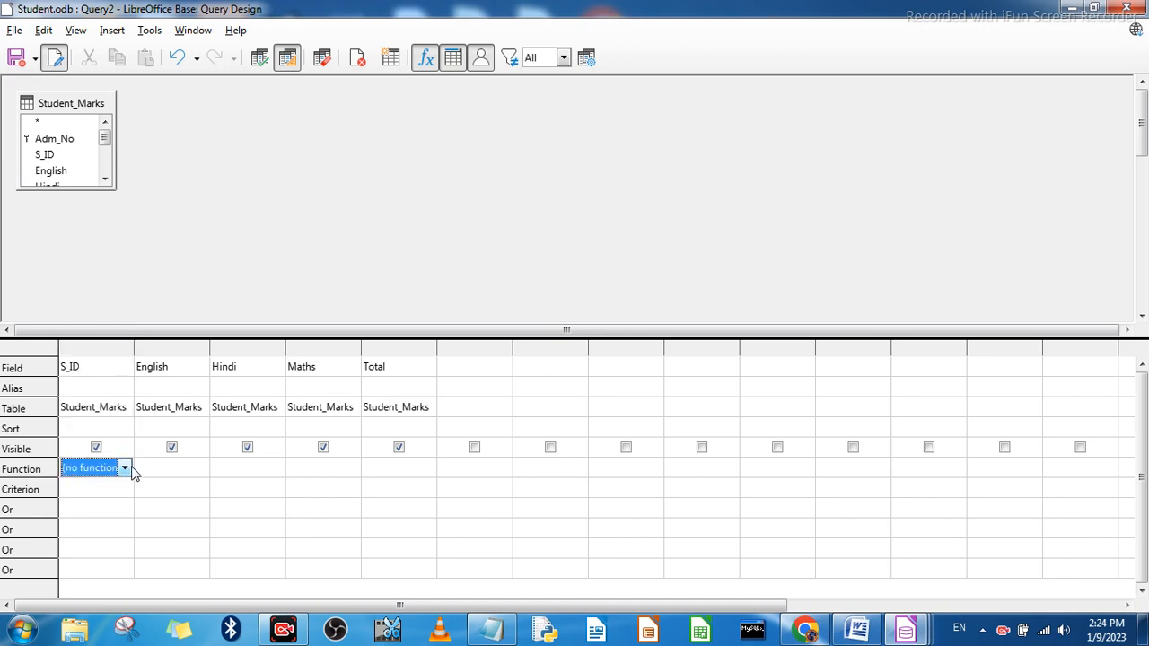
{"action": "left_click", "coordinate": [125, 469]}
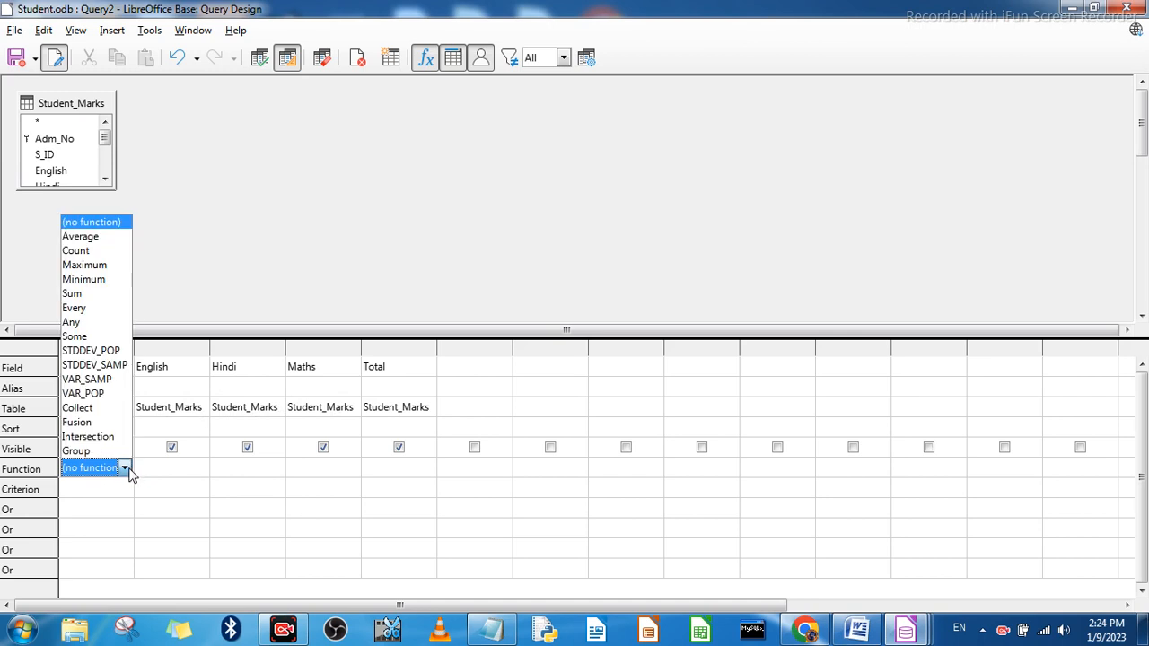
{"action": "left_click", "coordinate": [81, 255]}
Step: Set the English column's function to Maximum and the Hindi column's function to Minimum
{"action": "left_click", "coordinate": [176, 475]}
{"action": "left_click", "coordinate": [202, 469]}
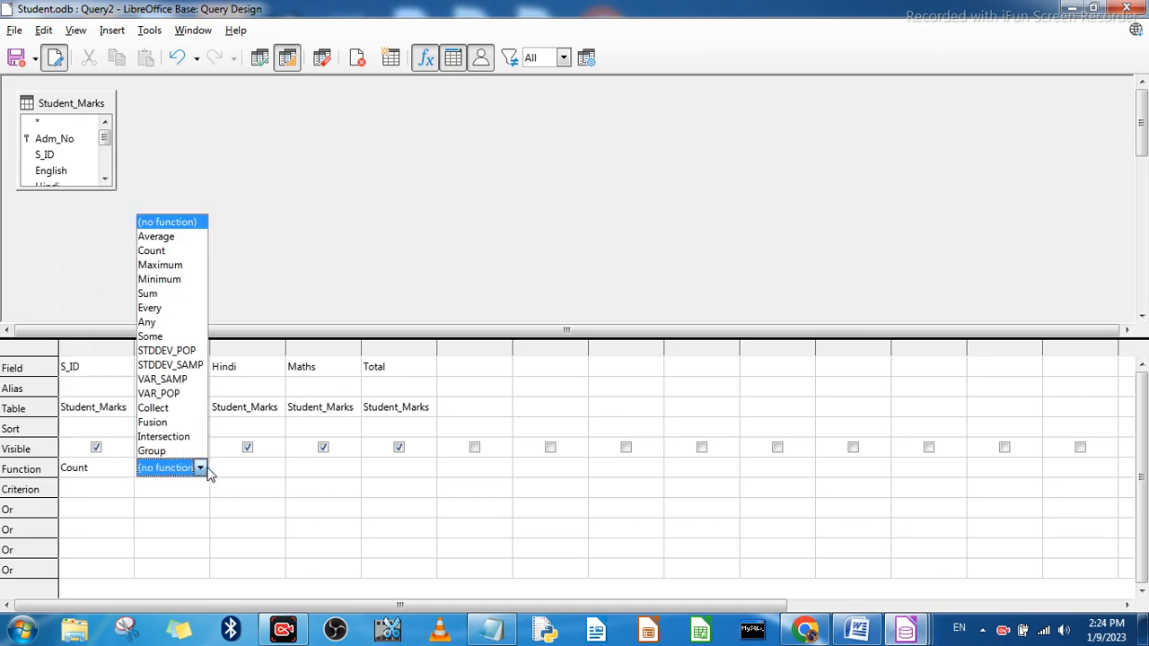
{"action": "left_click", "coordinate": [178, 266]}
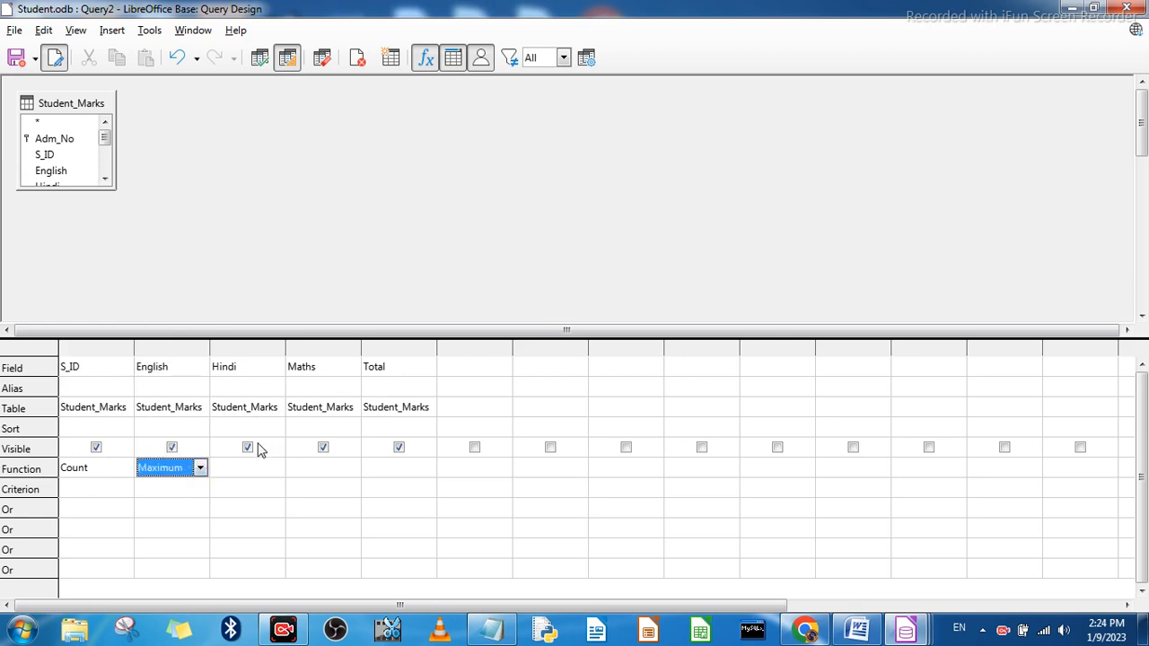
{"action": "left_click", "coordinate": [256, 469]}
{"action": "left_click", "coordinate": [276, 468]}
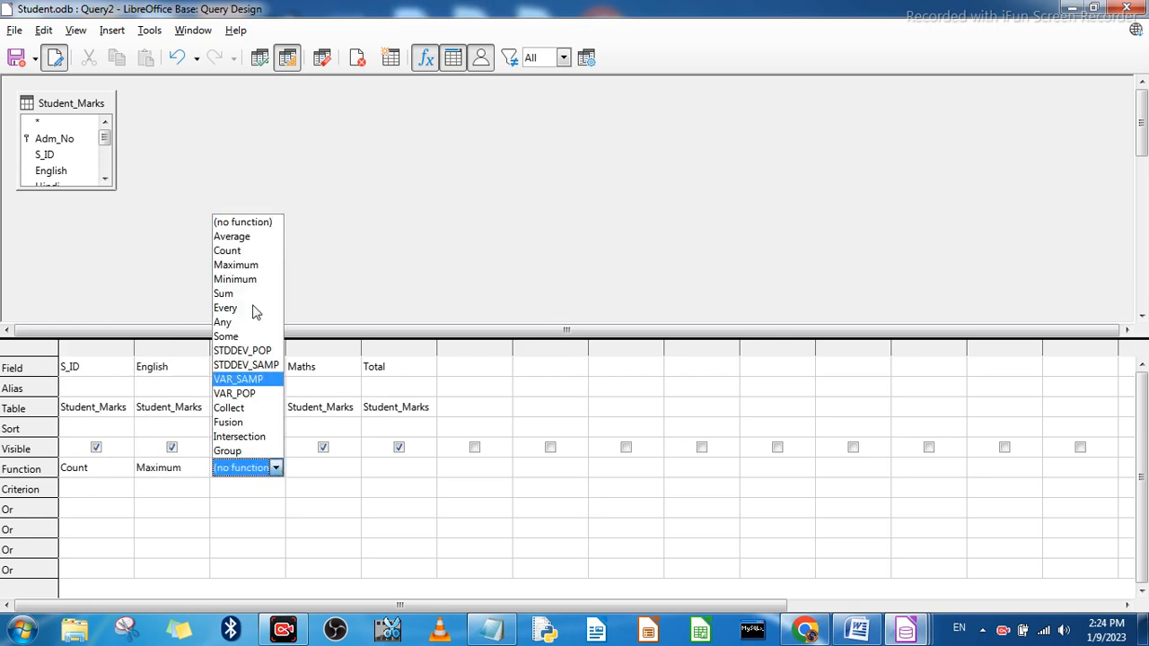
{"action": "left_click", "coordinate": [235, 279]}
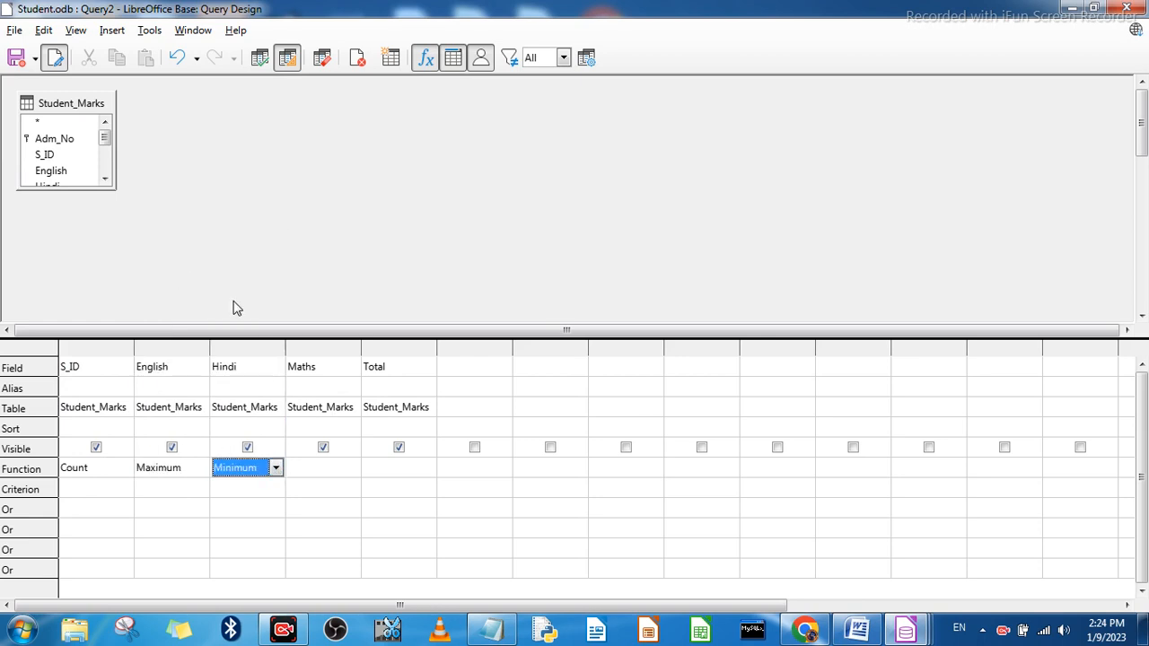
Step: Set the Total column's function to Sum, leaving Maths without a function, and run the query
{"action": "left_click", "coordinate": [305, 472]}
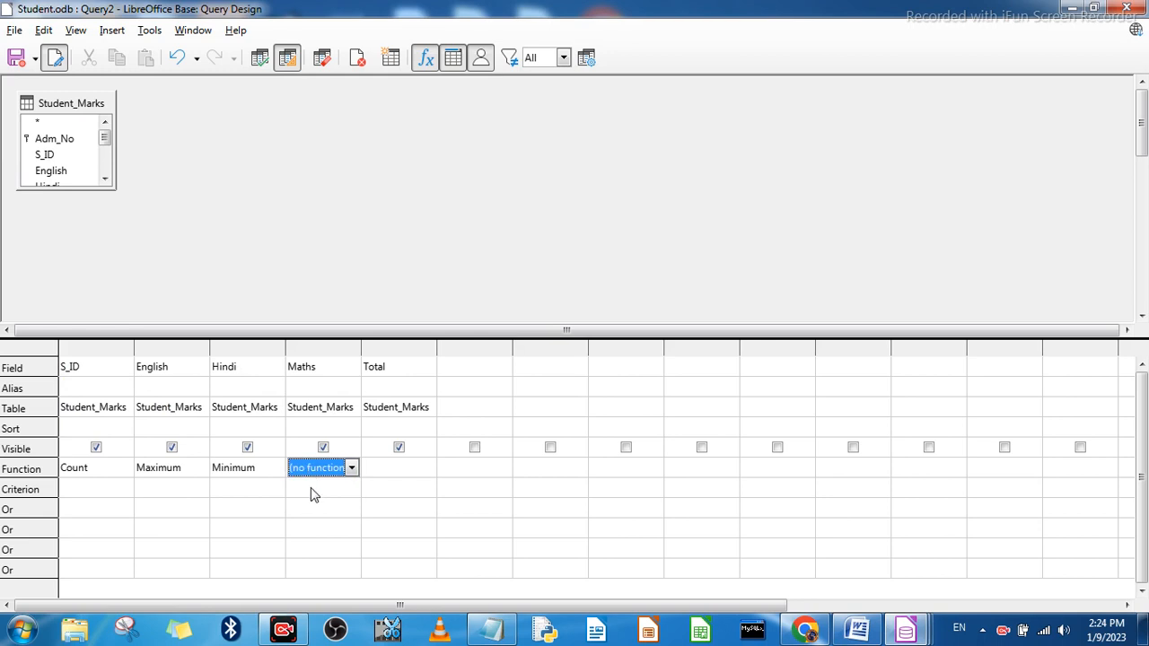
{"action": "left_click", "coordinate": [383, 470]}
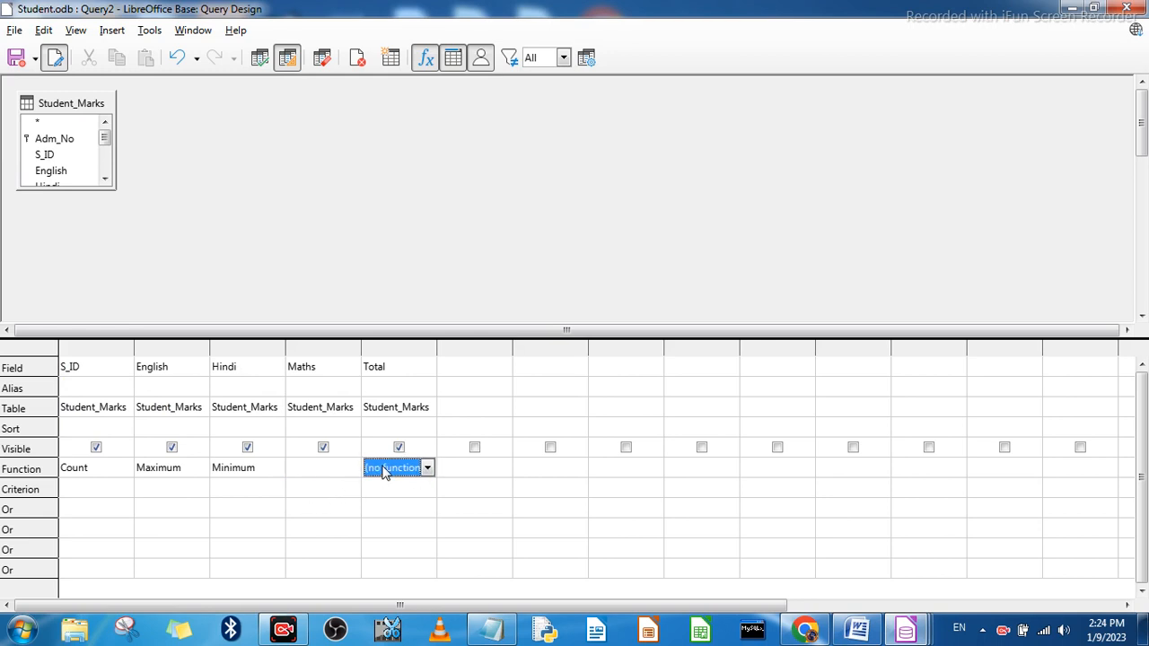
{"action": "left_click", "coordinate": [428, 469]}
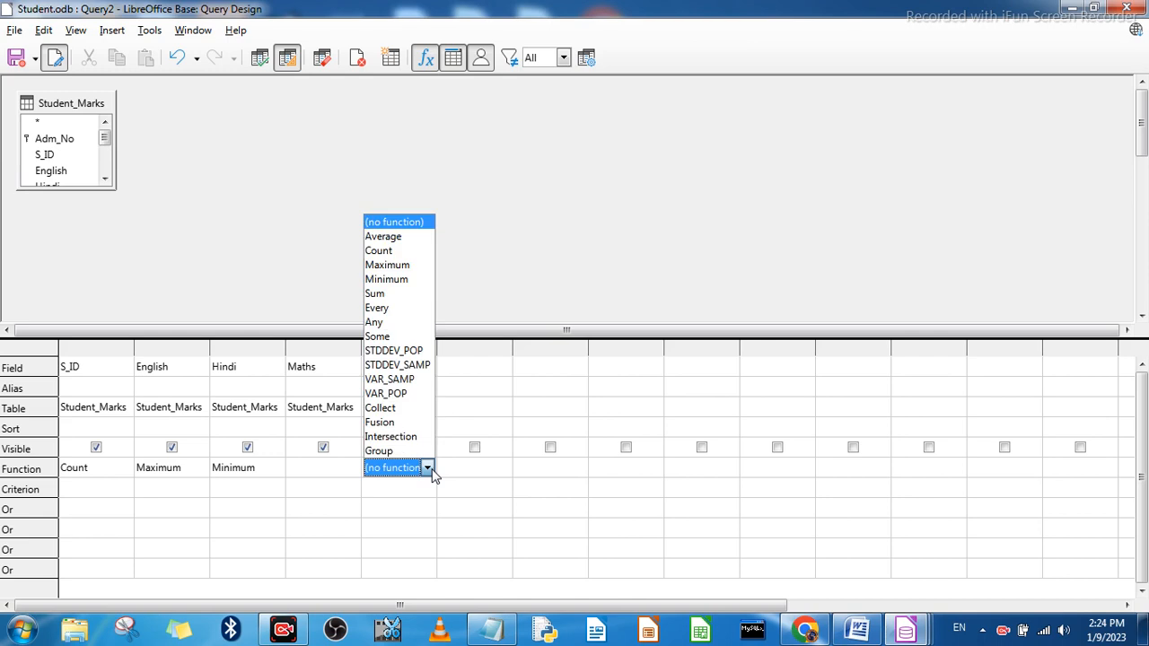
{"action": "left_click", "coordinate": [389, 296]}
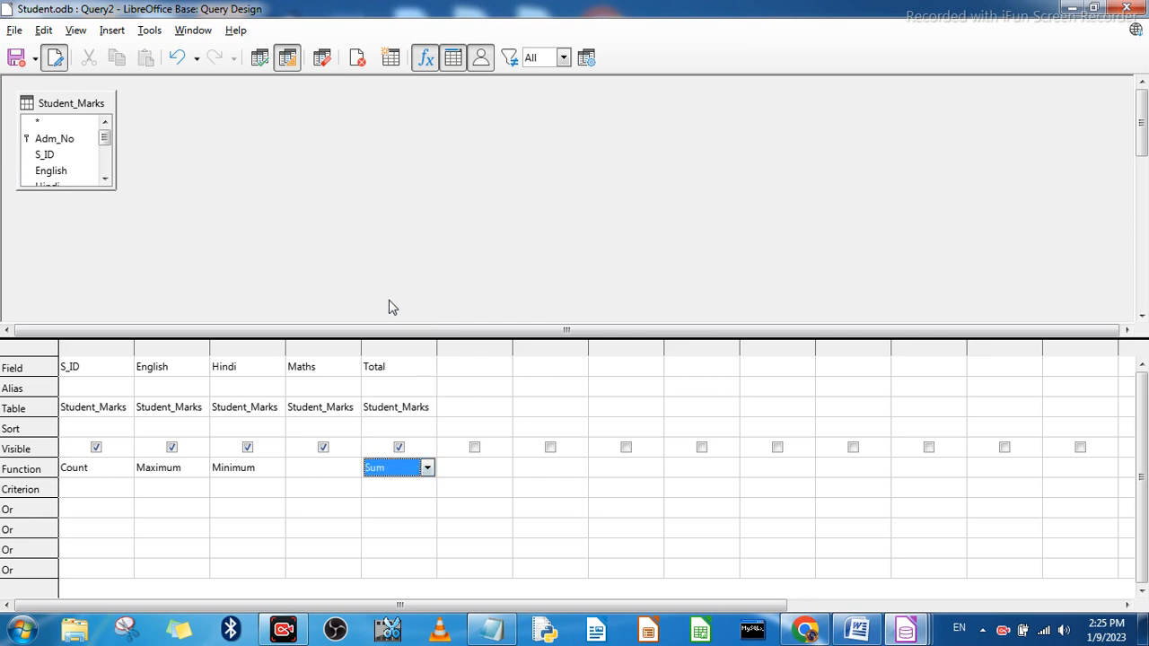
{"action": "left_click", "coordinate": [385, 489]}
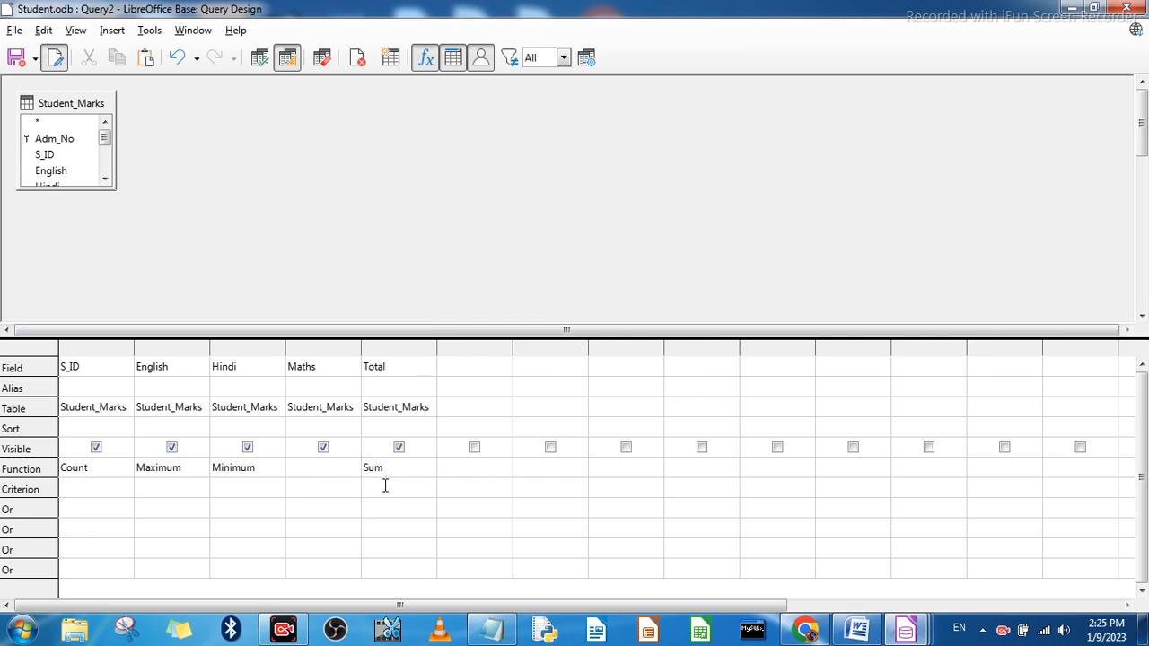
{"action": "left_click", "coordinate": [261, 59]}
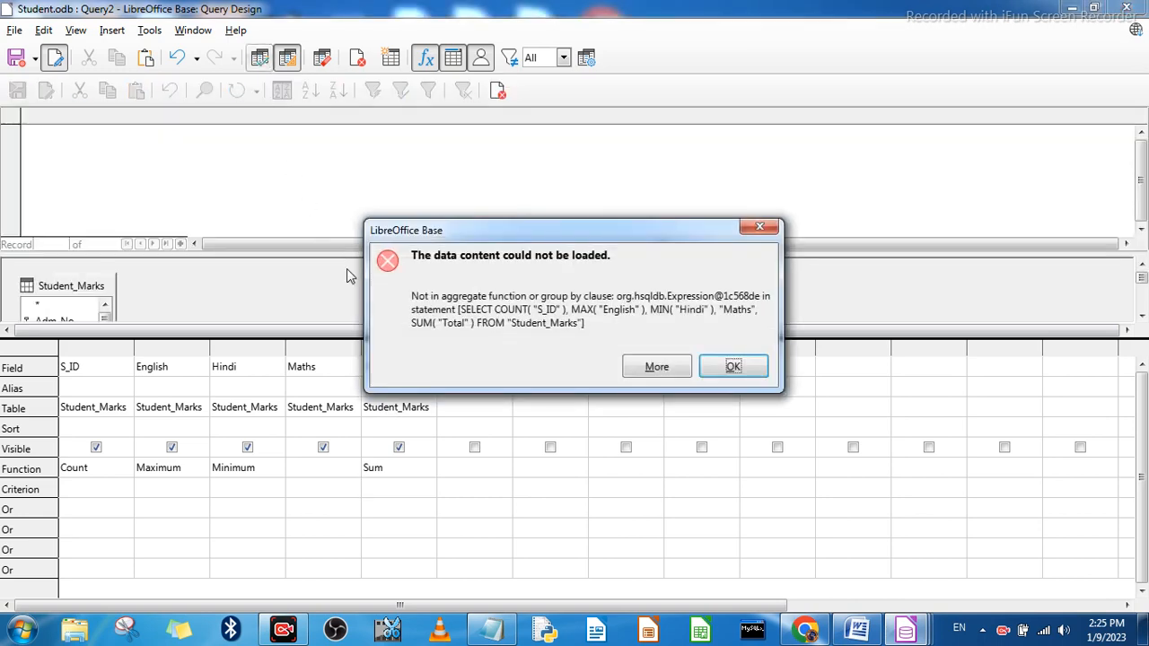
{"action": "left_click", "coordinate": [733, 368]}
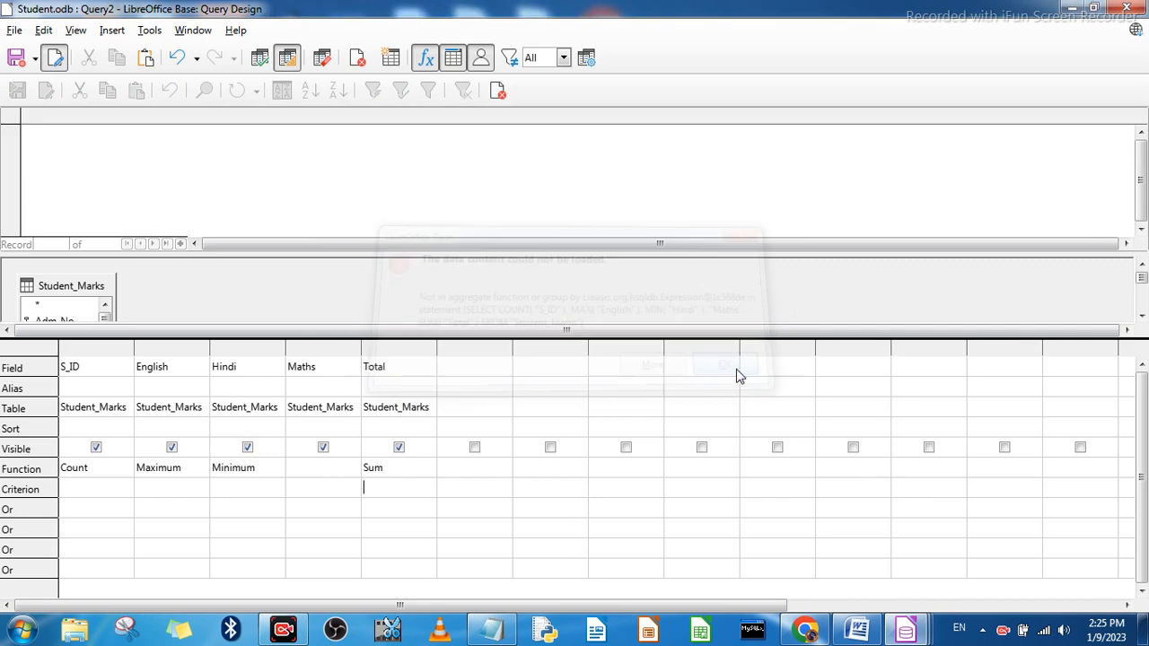
Step: Reset the Total column to no function and rerun the Student_Marks query
{"action": "left_click", "coordinate": [393, 471]}
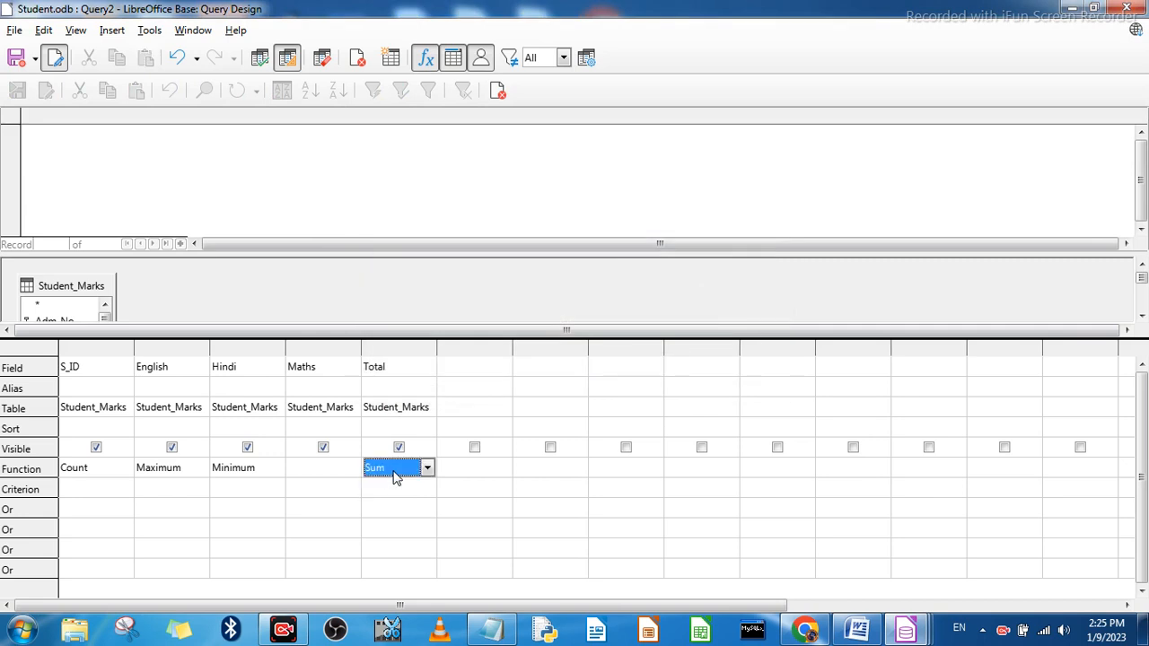
{"action": "left_click", "coordinate": [395, 471]}
{"action": "left_click", "coordinate": [388, 224]}
{"action": "left_click", "coordinate": [260, 59]}
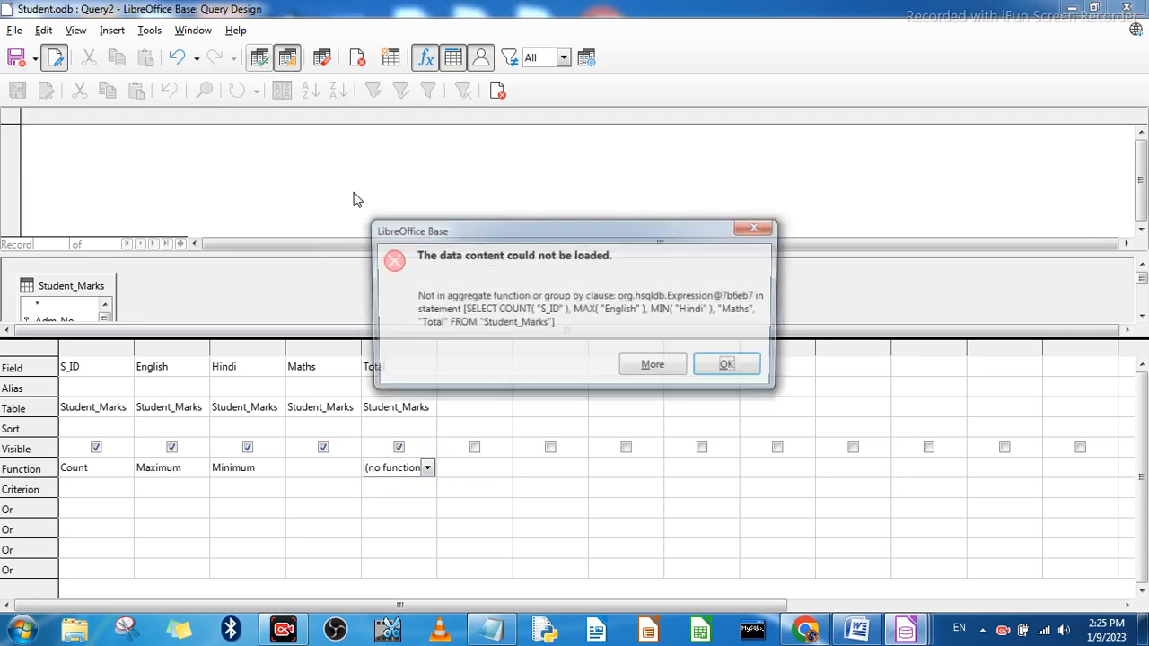
{"action": "left_click", "coordinate": [729, 368]}
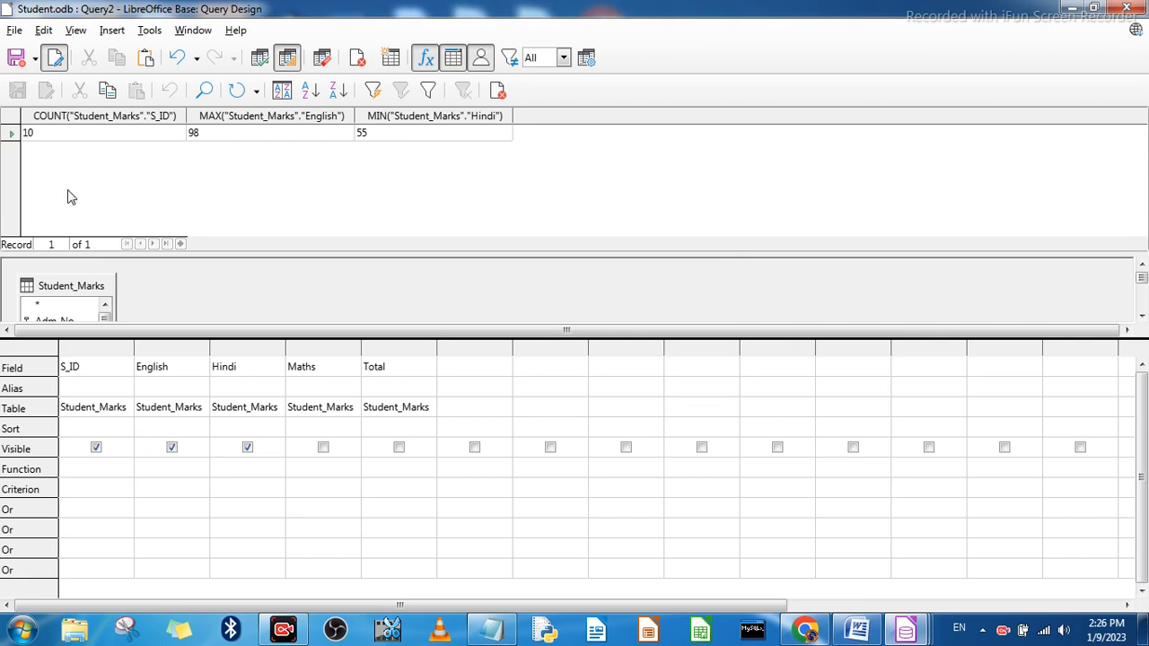
Step: Run the Student_Marks query without functions and try running it again with only the S_ID column set to Count
{"action": "left_click", "coordinate": [259, 57]}
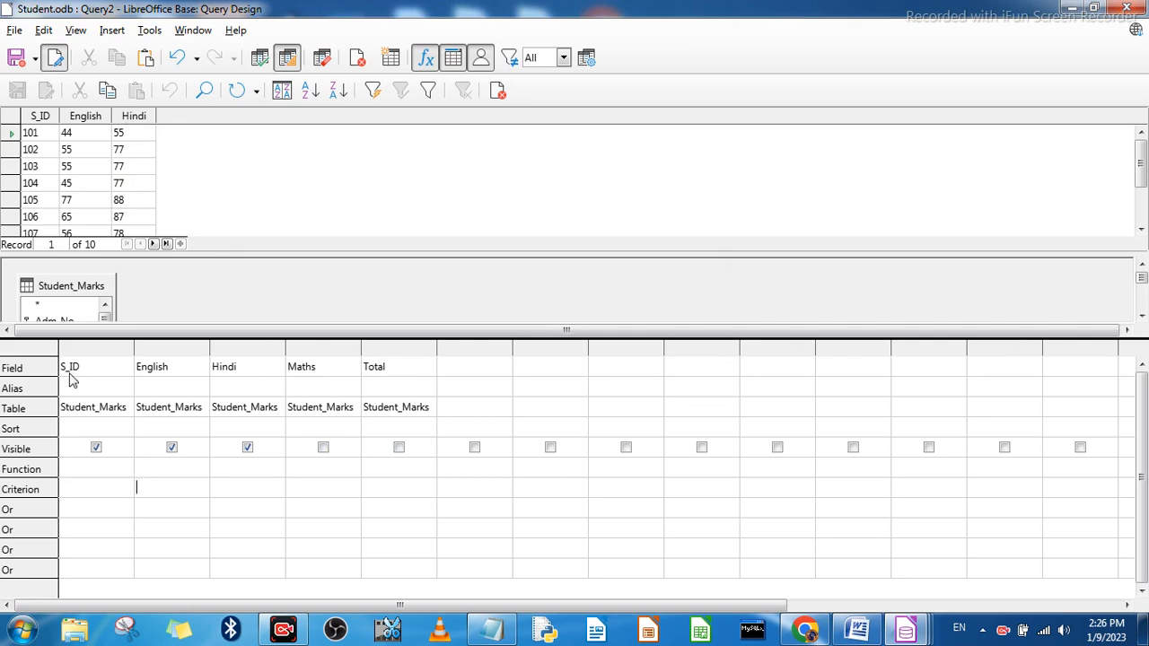
{"action": "left_click", "coordinate": [101, 469]}
{"action": "left_click", "coordinate": [124, 468]}
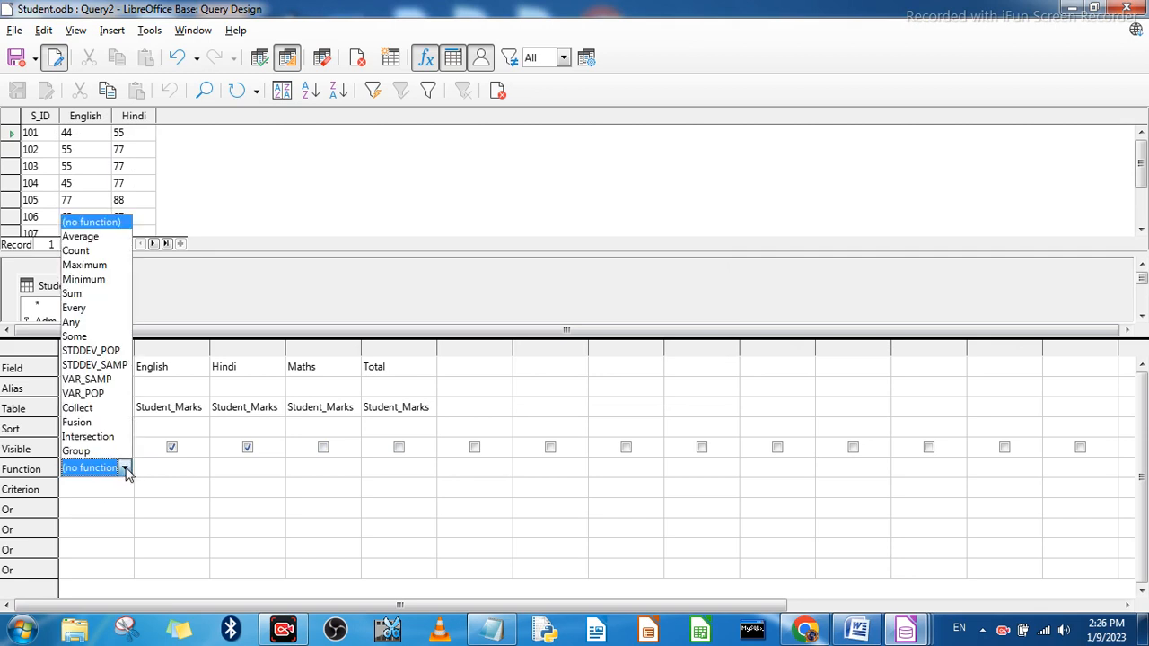
{"action": "left_click", "coordinate": [115, 257]}
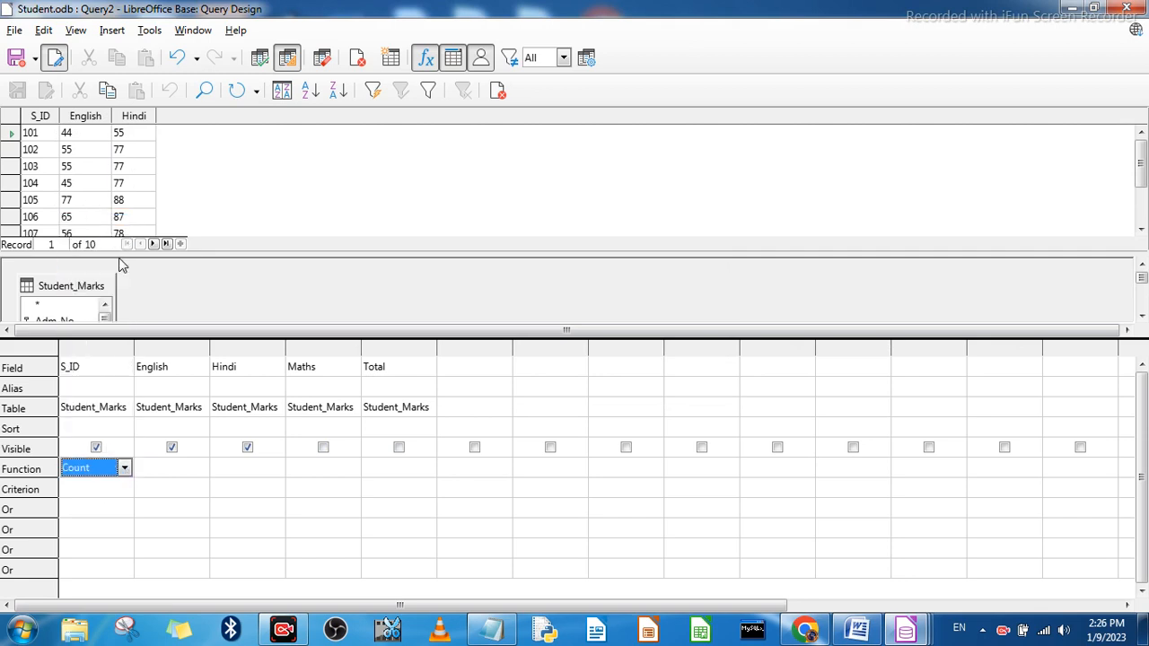
{"action": "left_click", "coordinate": [260, 60]}
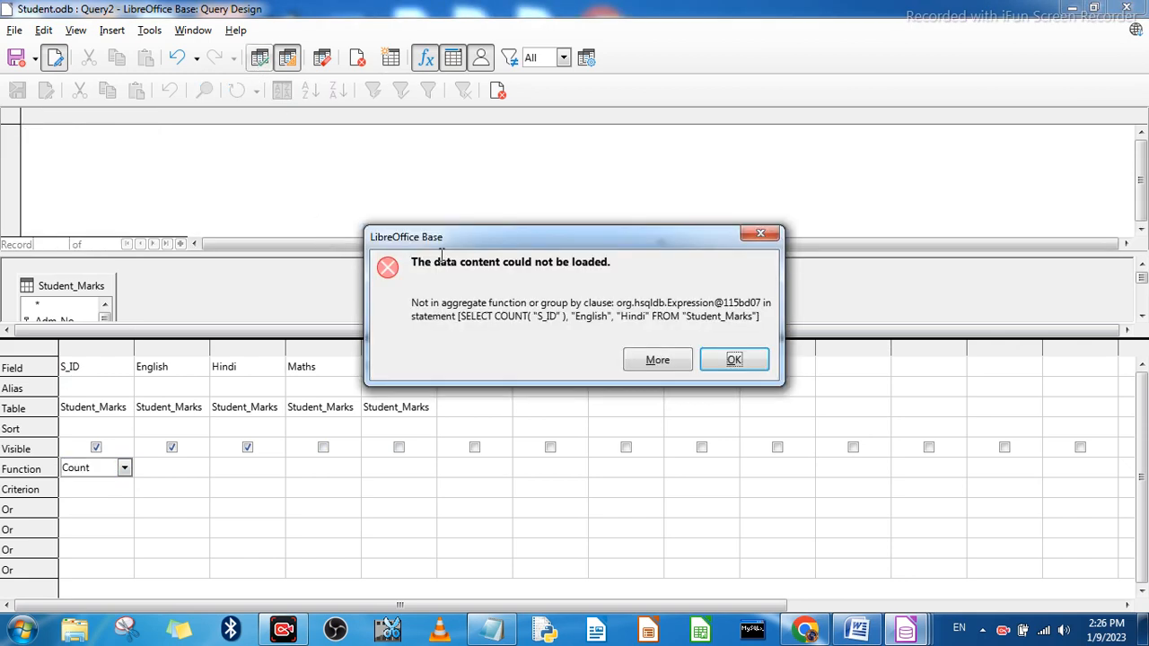
{"action": "left_click", "coordinate": [735, 360]}
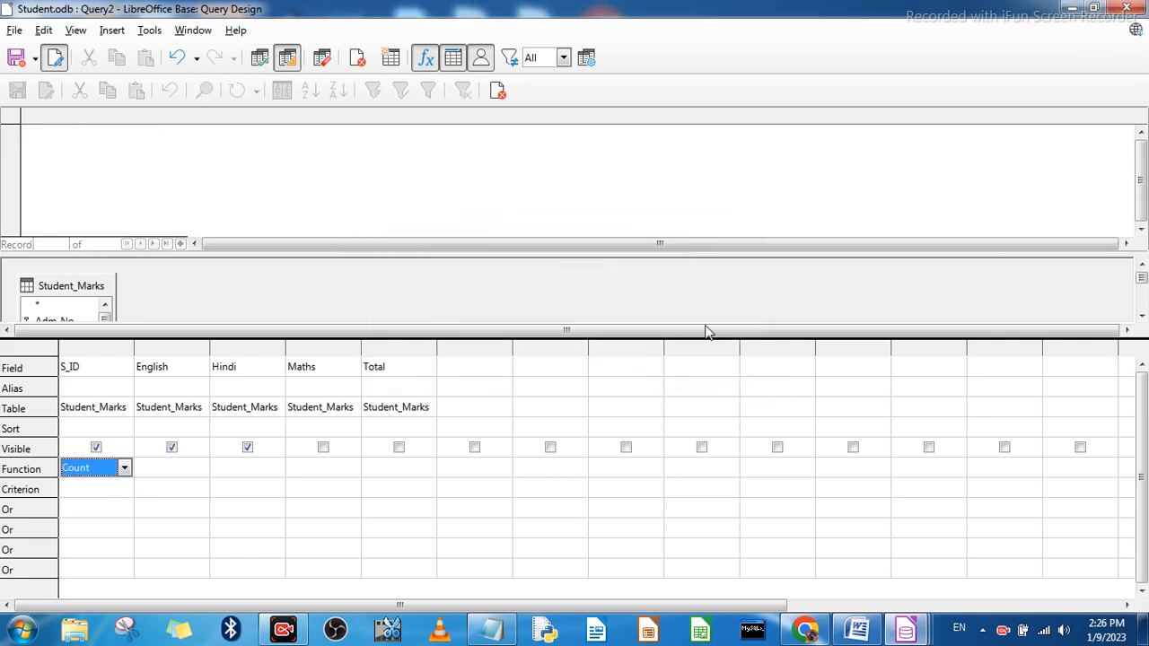
Step: Set the English column's function to Maximum and the Hindi column's to Minimum, and run the Student_Marks query
{"action": "left_click", "coordinate": [175, 474]}
{"action": "left_click", "coordinate": [201, 470]}
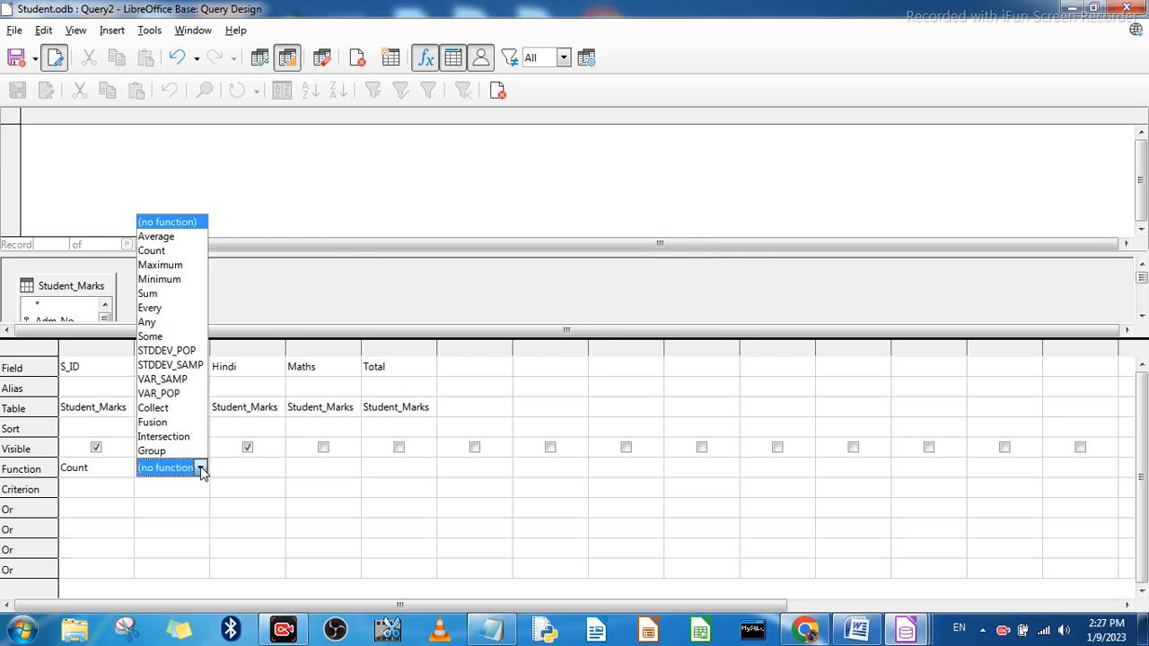
{"action": "left_click", "coordinate": [176, 265]}
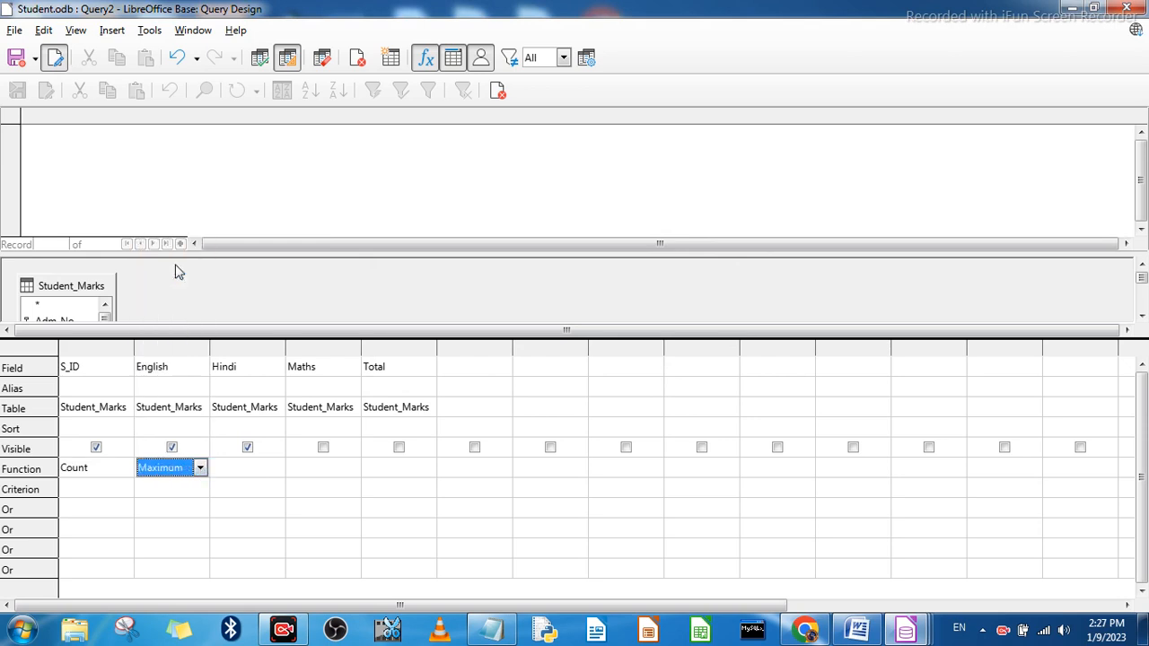
{"action": "left_click", "coordinate": [262, 470]}
{"action": "left_click", "coordinate": [289, 470]}
{"action": "left_click", "coordinate": [265, 470]}
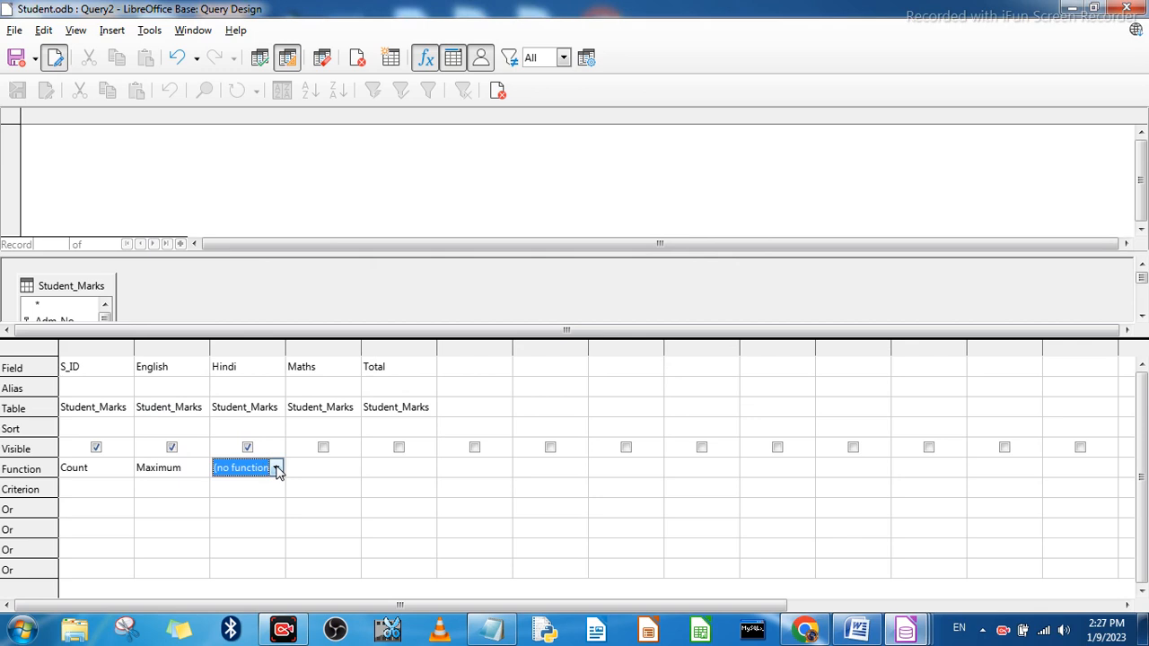
{"action": "left_click", "coordinate": [267, 470]}
{"action": "left_click", "coordinate": [234, 281]}
{"action": "left_click", "coordinate": [259, 59]}
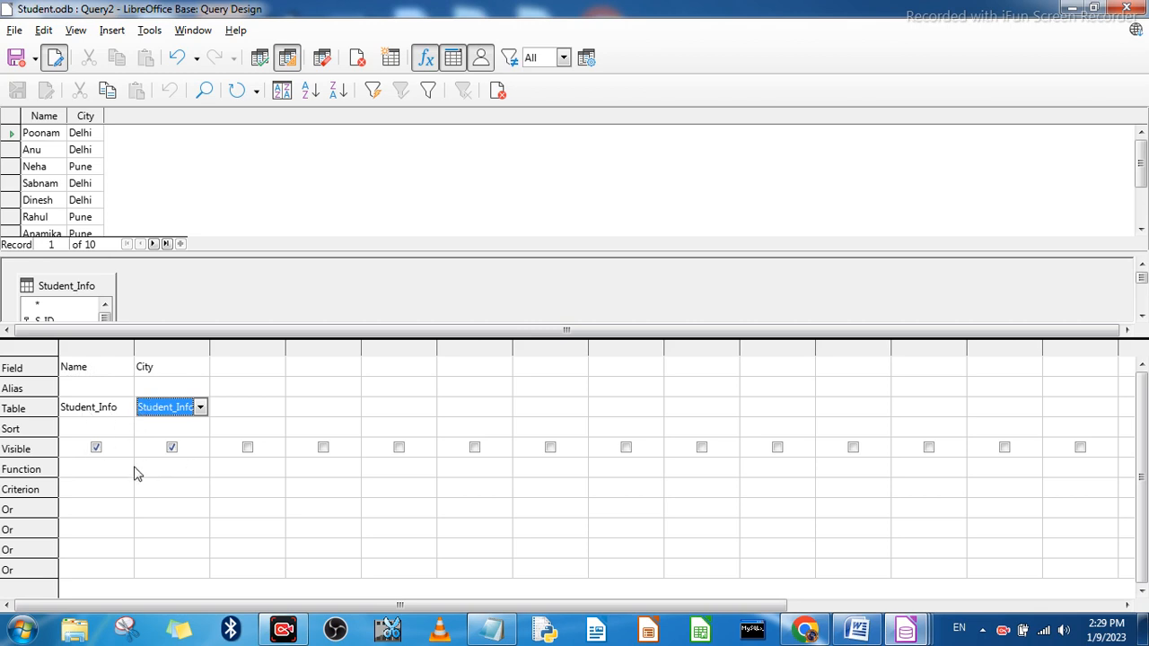
Step: In the Student_Info query, set the Name column's function to Count and the City column's to Group, and run the query
{"action": "left_click", "coordinate": [115, 474]}
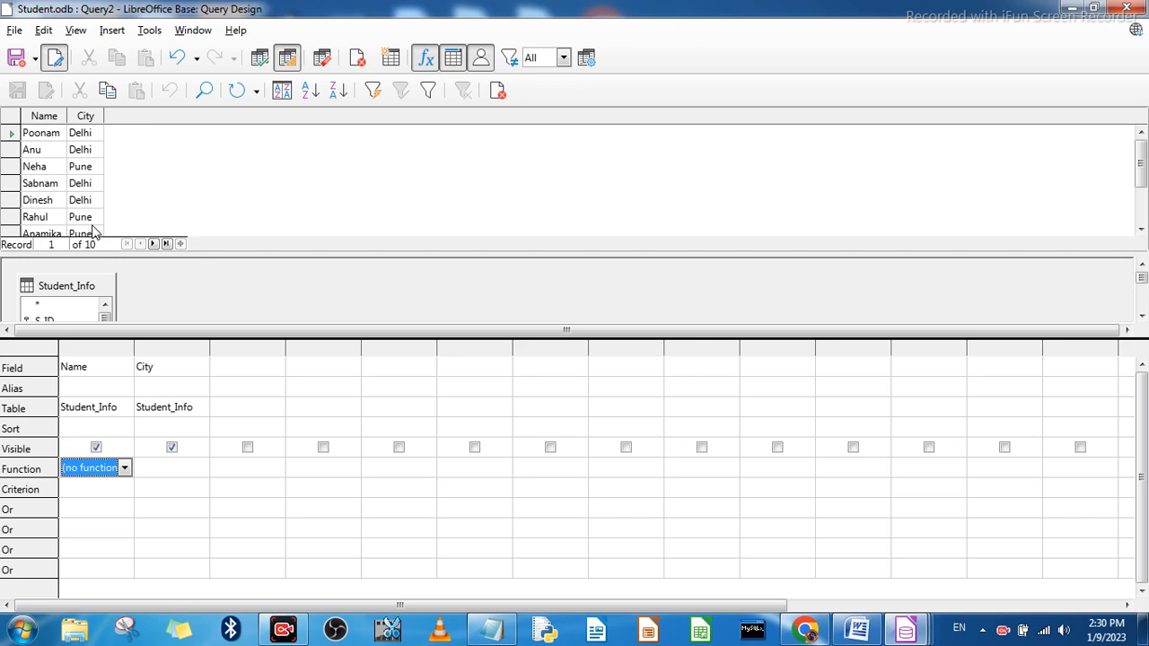
{"action": "left_click", "coordinate": [125, 470]}
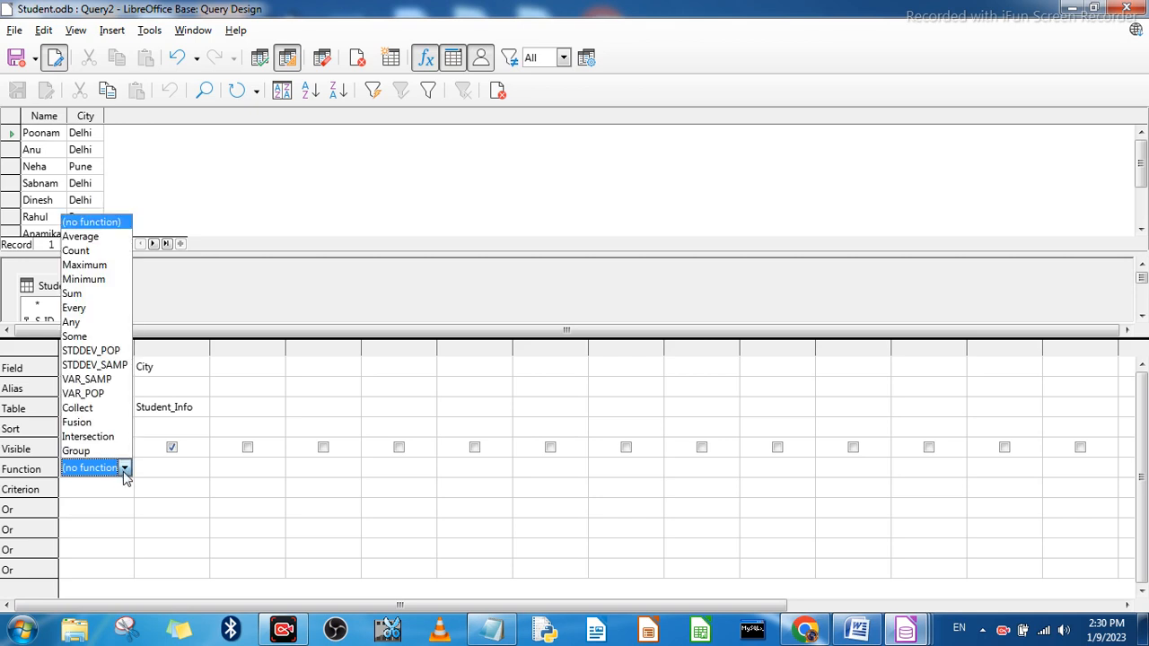
{"action": "left_click", "coordinate": [76, 251]}
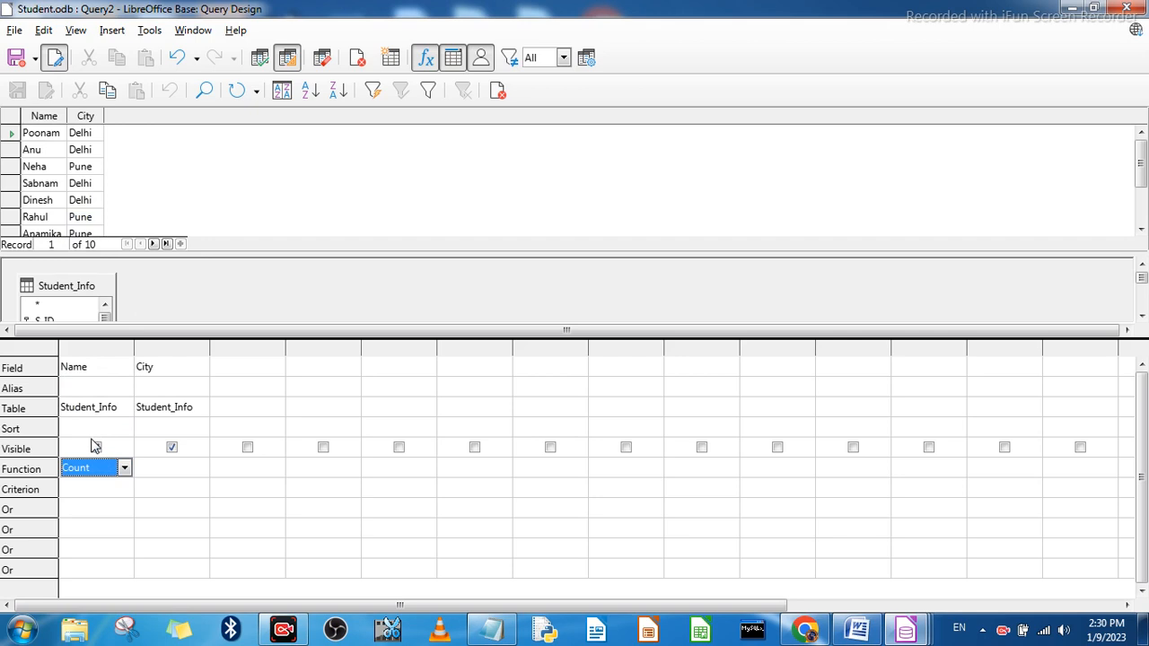
{"action": "left_click", "coordinate": [177, 474]}
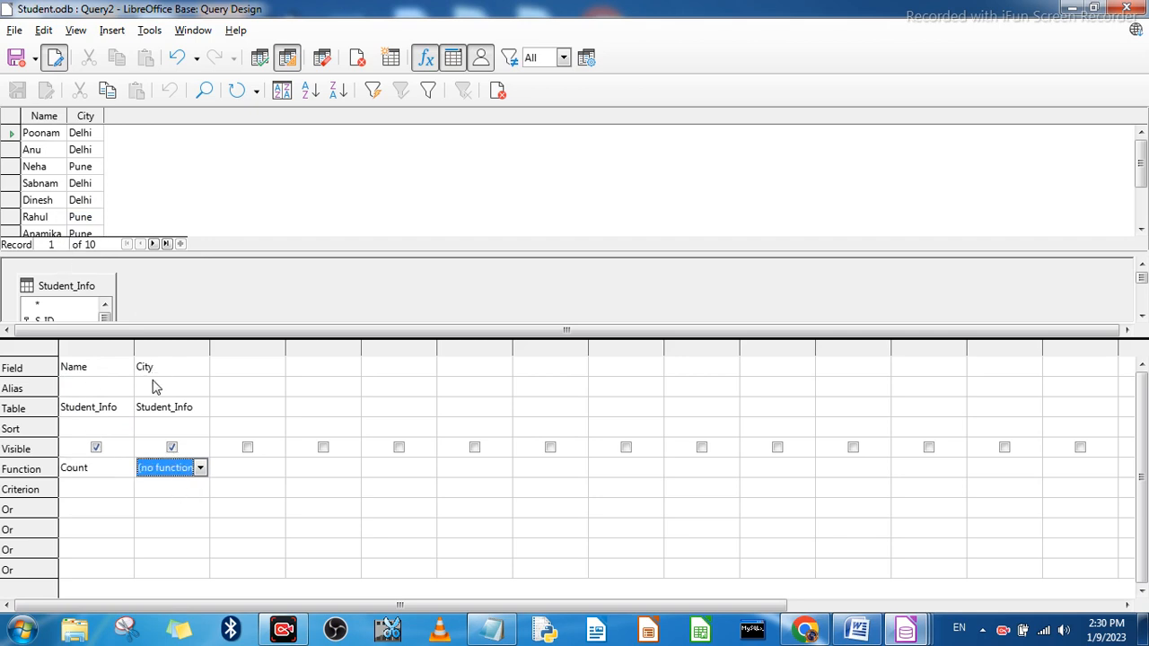
{"action": "left_click", "coordinate": [201, 468]}
{"action": "left_click", "coordinate": [187, 451]}
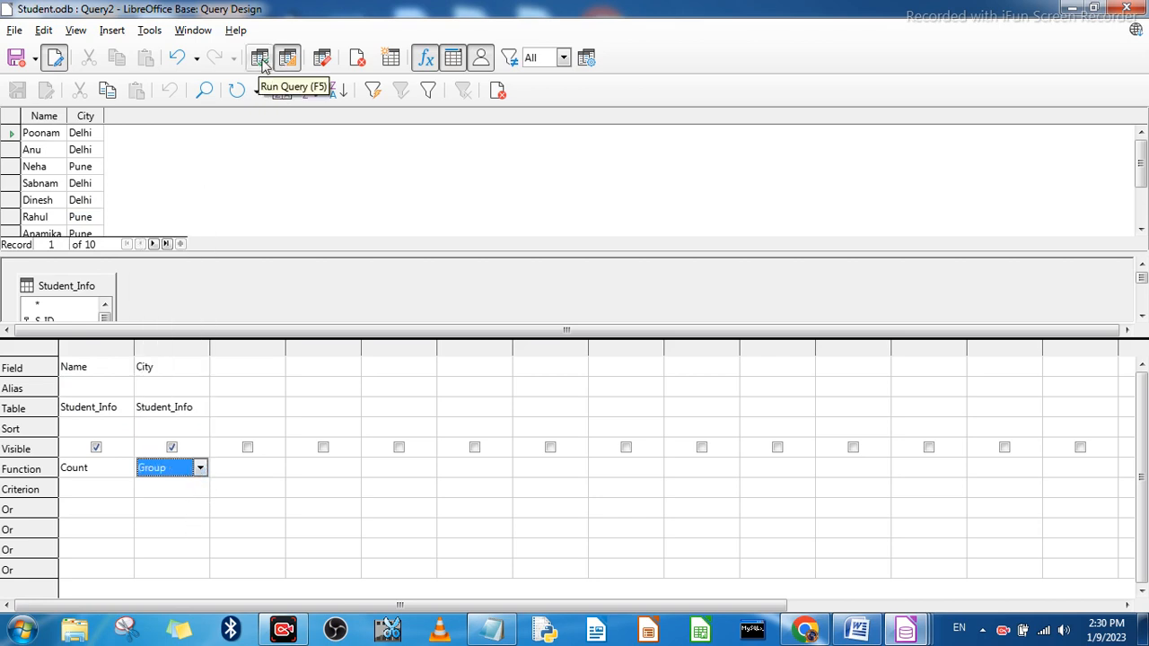
{"action": "left_click", "coordinate": [261, 61]}
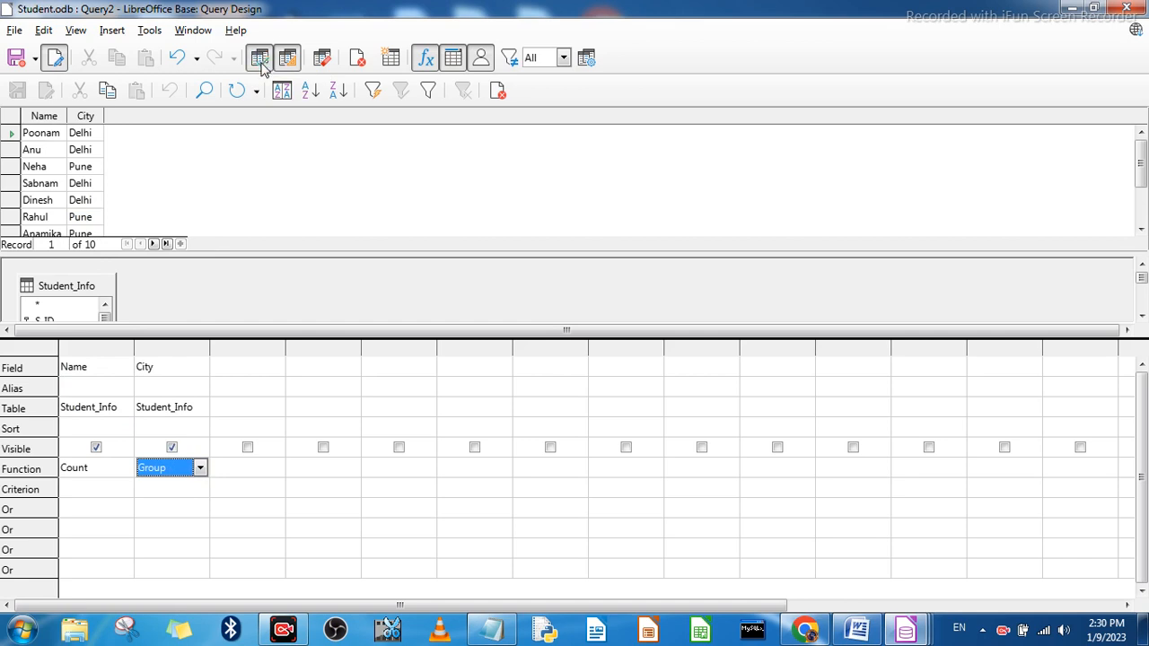